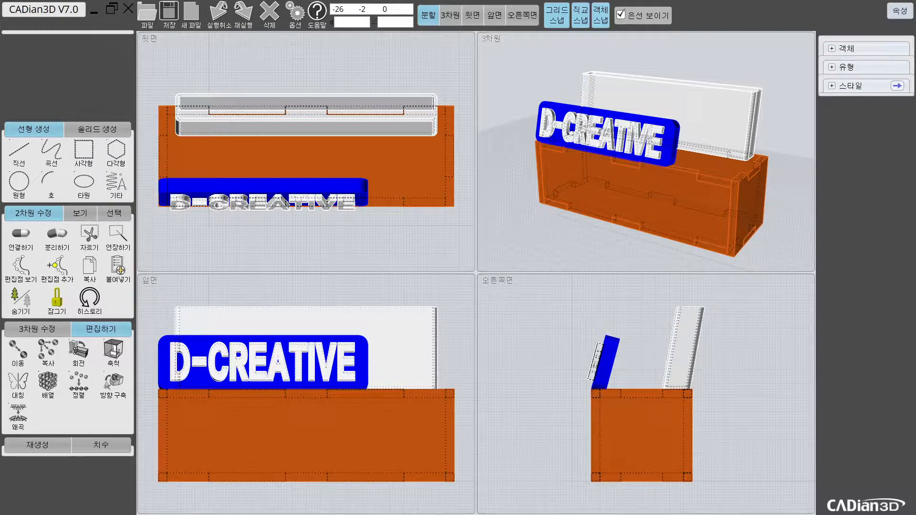
# Examine the finished D-CREATIVE card holder and its orange box from several angles in the 3D view
pyautogui.click(253, 194)
pyautogui.click(311, 232)
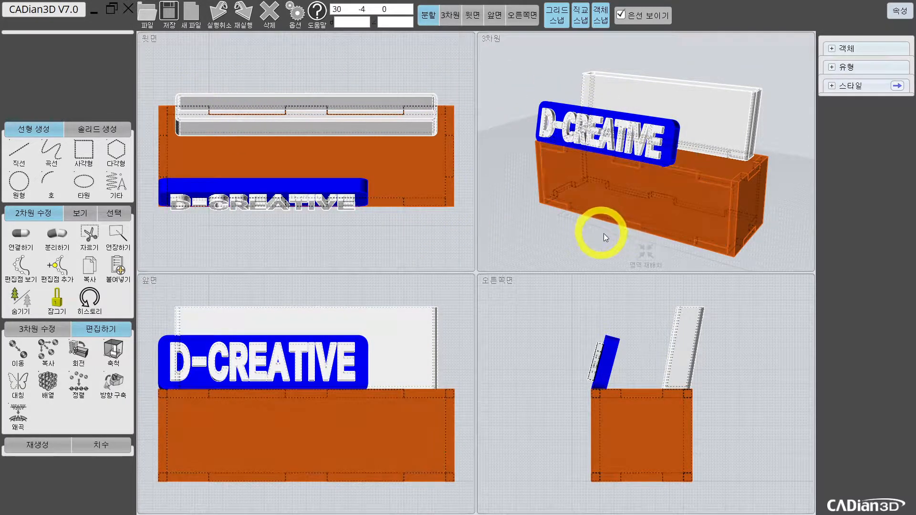
pyautogui.scroll(-3, 605, 234)
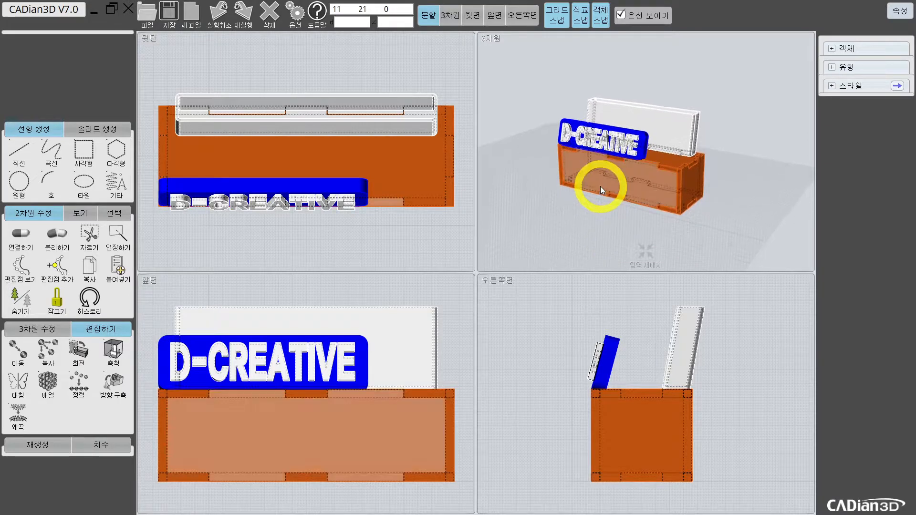
pyautogui.scroll(1, 600, 186)
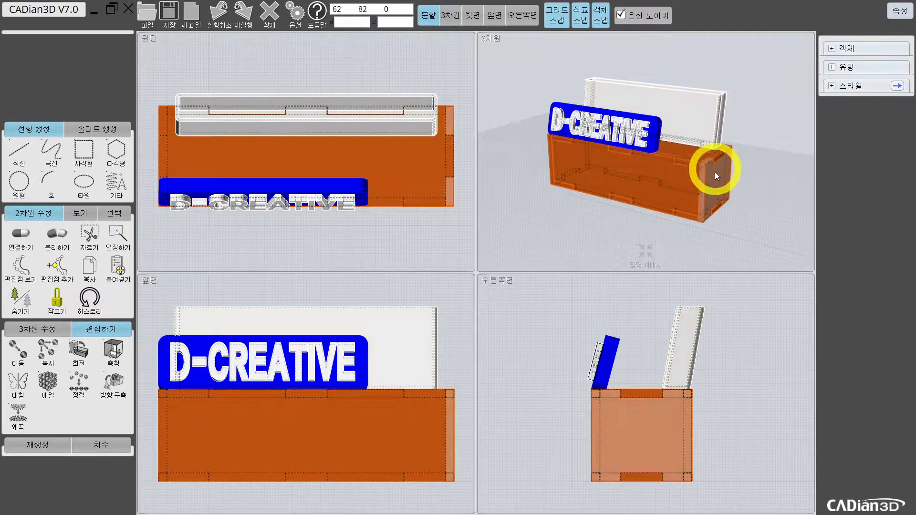
pyautogui.scroll(4, 681, 179)
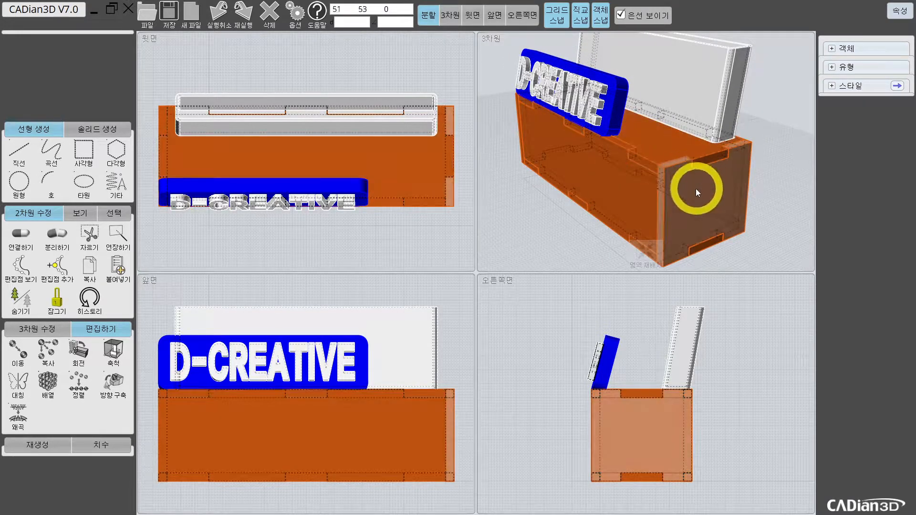
pyautogui.moveTo(623, 189); pyautogui.dragTo(675, 179, button='right')
pyautogui.scroll(-3, 614, 176)
pyautogui.moveTo(568, 202); pyautogui.dragTo(689, 199, button='right')
pyautogui.scroll(3, 663, 187)
pyautogui.click(740, 190)
pyautogui.moveTo(760, 190); pyautogui.dragTo(704, 203, button='right')
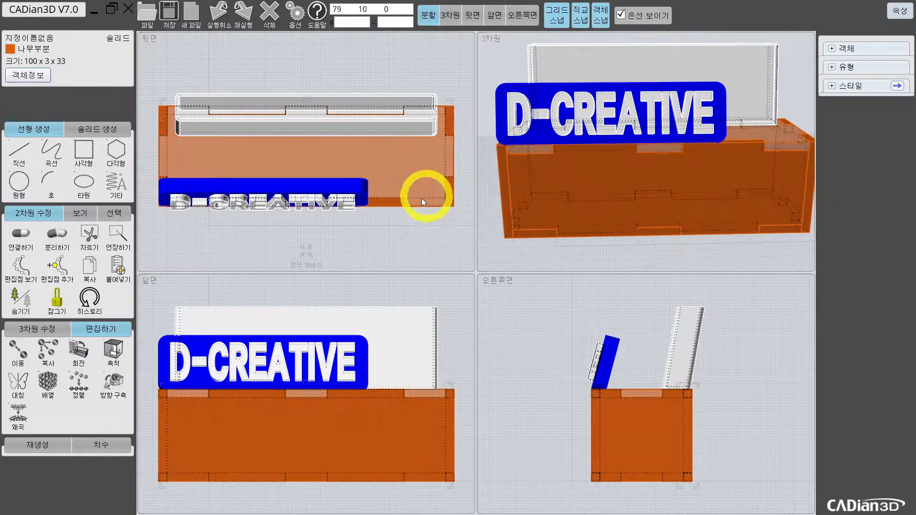
pyautogui.click(405, 231)
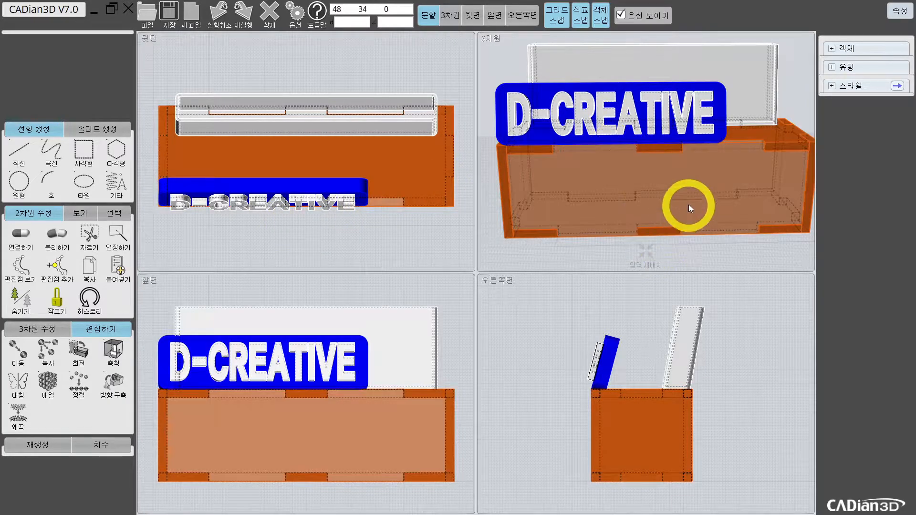
pyautogui.scroll(-4, 689, 205)
pyautogui.moveTo(711, 176); pyautogui.dragTo(677, 190, button='right')
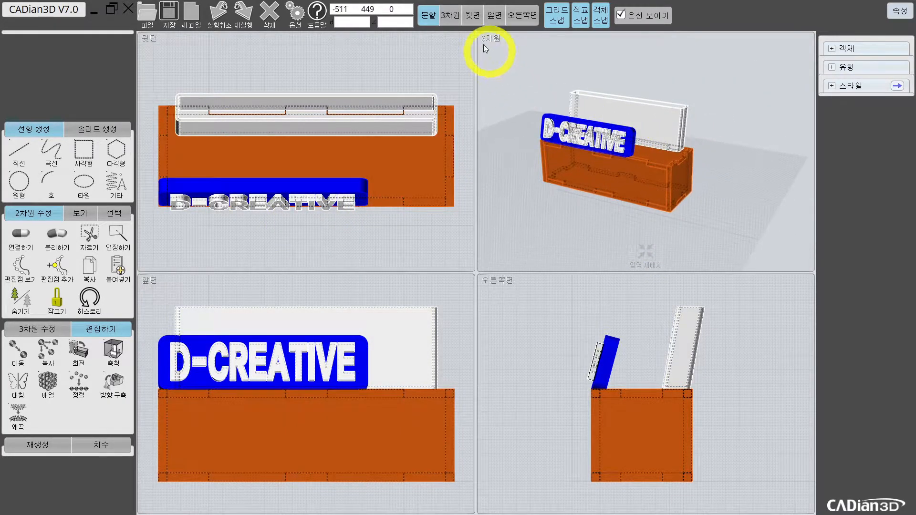
# Enlarge the 3D view, select all six orange box panels and inspect them from several angles
pyautogui.click(449, 15)
pyautogui.scroll(3, 500, 238)
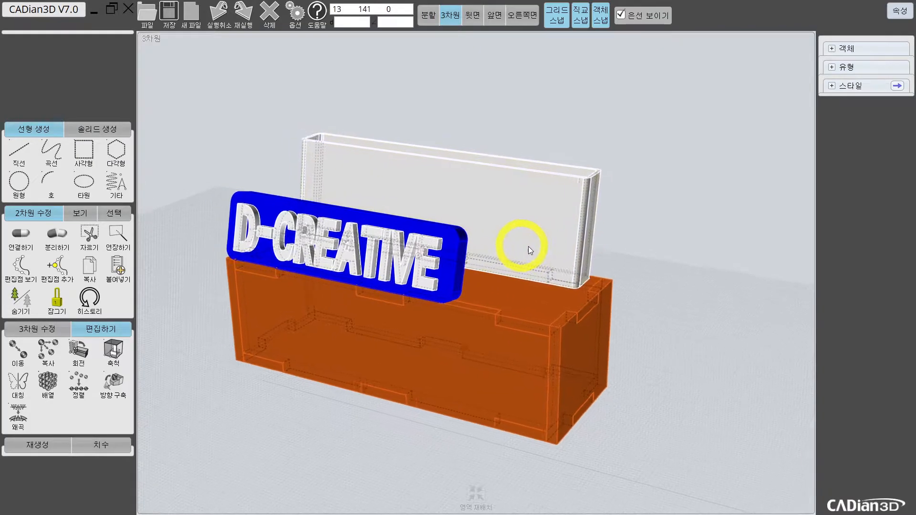
pyautogui.moveTo(587, 263); pyautogui.dragTo(597, 245, button='right')
pyautogui.click(492, 332)
pyautogui.click(585, 334)
pyautogui.moveTo(664, 241); pyautogui.dragTo(554, 310, button='right')
pyautogui.click(451, 297)
pyautogui.moveTo(456, 319); pyautogui.dragTo(552, 348, button='right')
pyautogui.click(374, 332)
pyautogui.moveTo(542, 307); pyautogui.dragTo(520, 265, button='right')
pyautogui.click(531, 299)
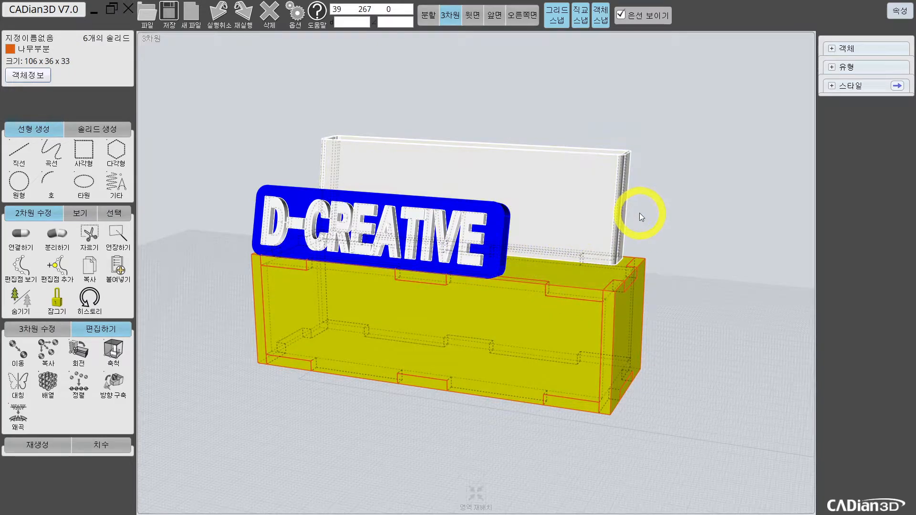
pyautogui.moveTo(619, 202); pyautogui.dragTo(576, 204, button='middle')
pyautogui.moveTo(630, 207); pyautogui.dragTo(619, 231, button='right')
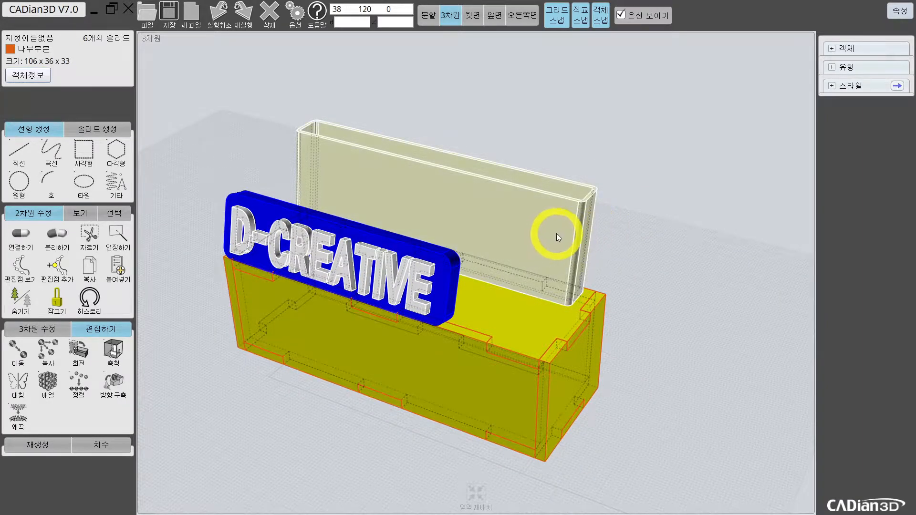
pyautogui.moveTo(556, 234); pyautogui.dragTo(593, 234, button='middle')
pyautogui.moveTo(642, 244); pyautogui.dragTo(622, 228, button='right')
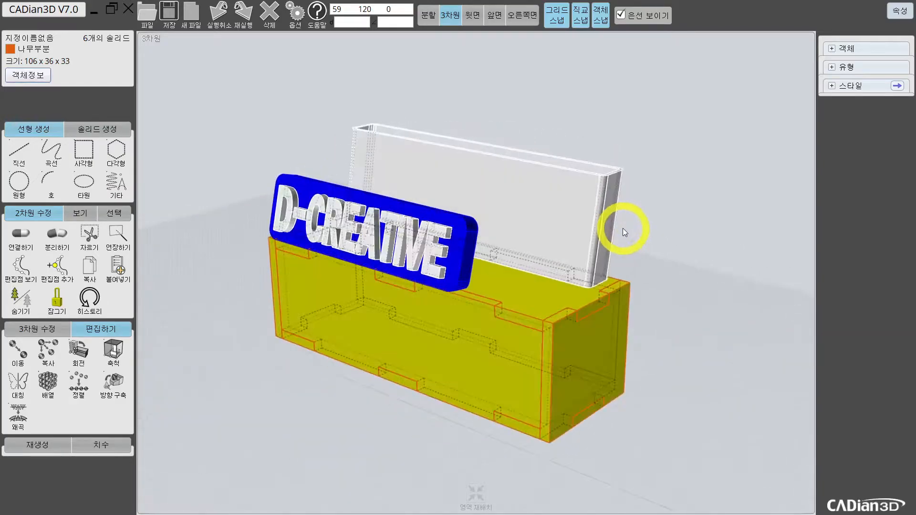
pyautogui.press('Escape')
pyautogui.moveTo(586, 281); pyautogui.dragTo(635, 276, button='right')
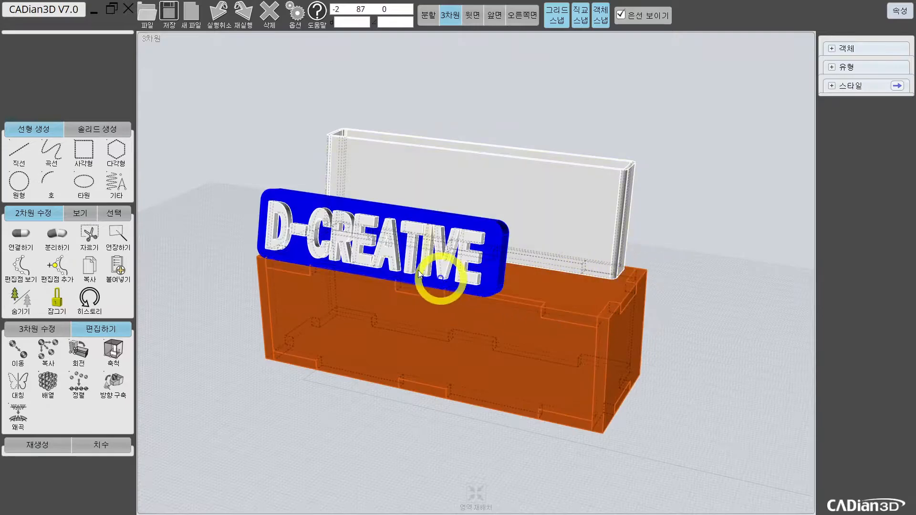
# Delete every solid of the card holder model and return to the four-view layout
pyautogui.moveTo(188, 91); pyautogui.dragTo(771, 480)
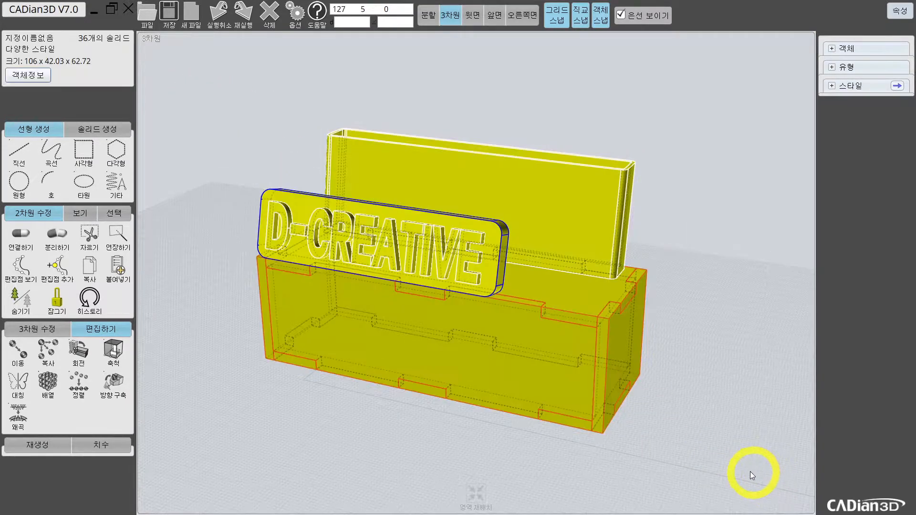
pyautogui.press('Escape')
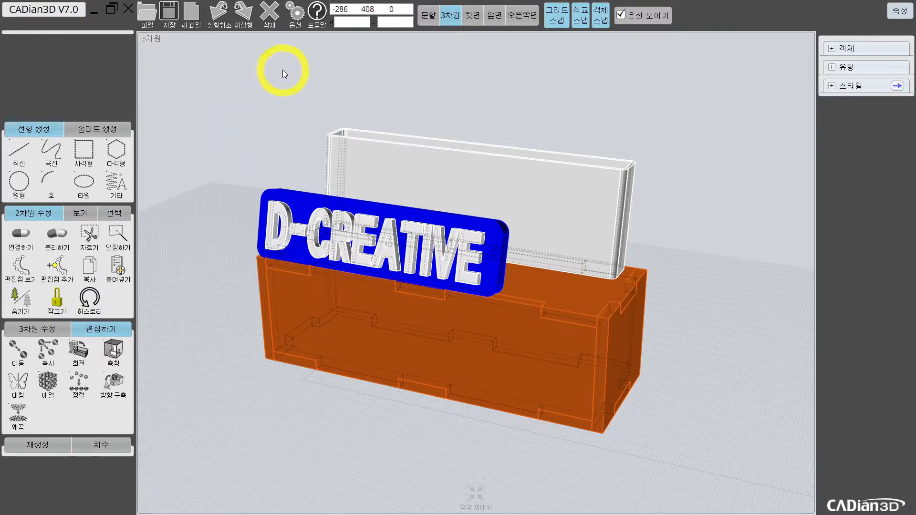
pyautogui.hotkey('ctrl', 'a')
pyautogui.press('Delete')
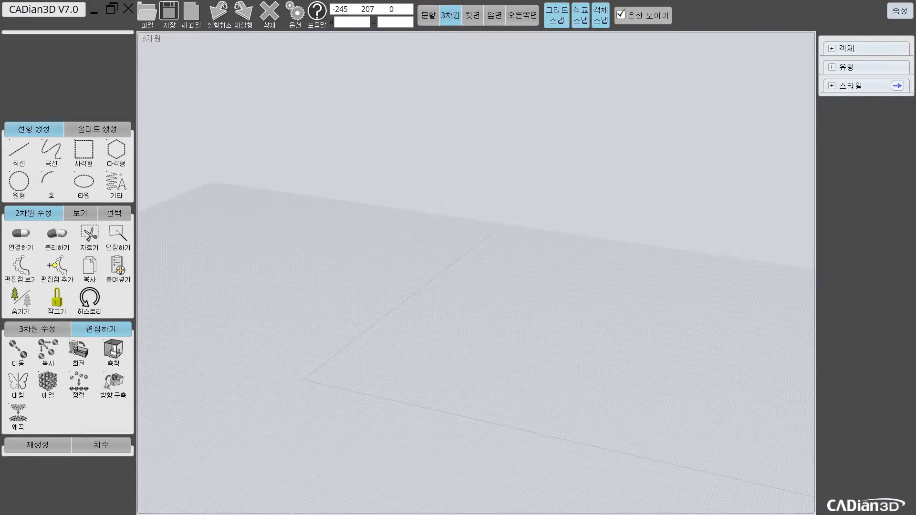
pyautogui.click(431, 15)
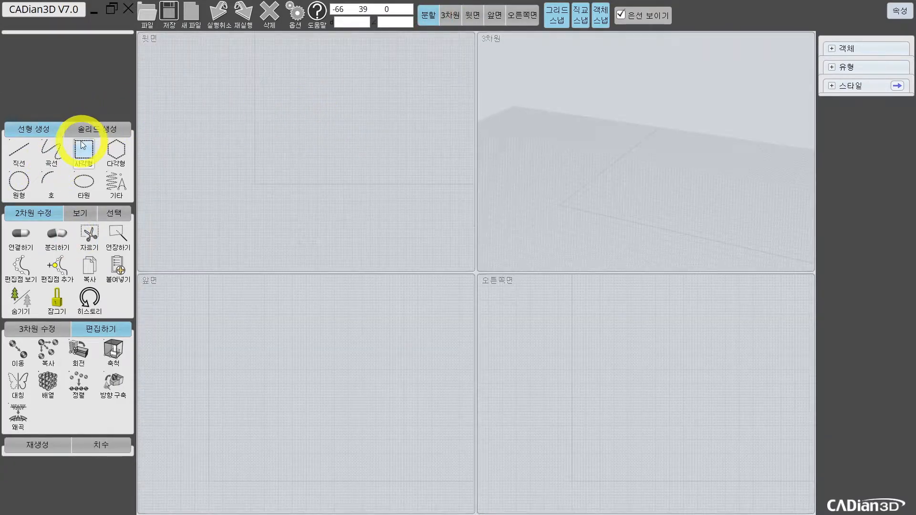
# Create a corner-based solid box in the top view, 30 wide, 30 deep and 30 high, starting on the Y axis
pyautogui.click(96, 128)
pyautogui.click(61, 159)
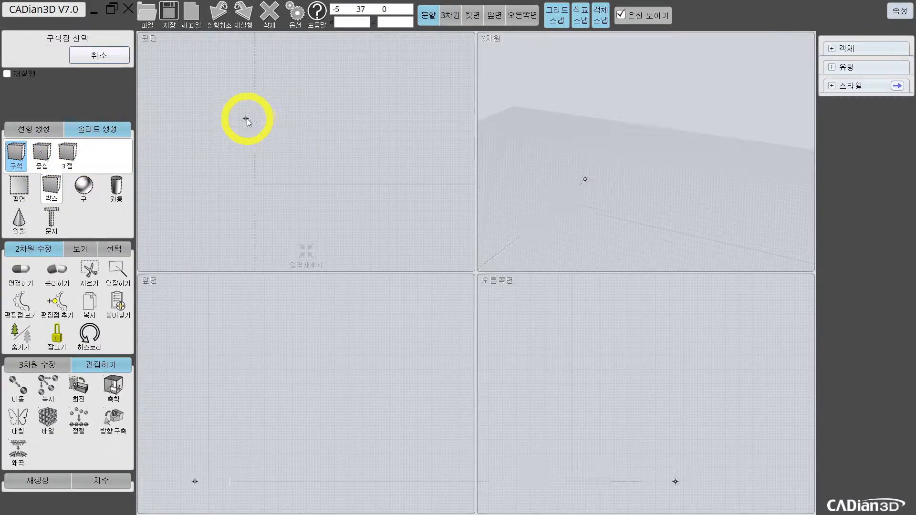
pyautogui.click(253, 138)
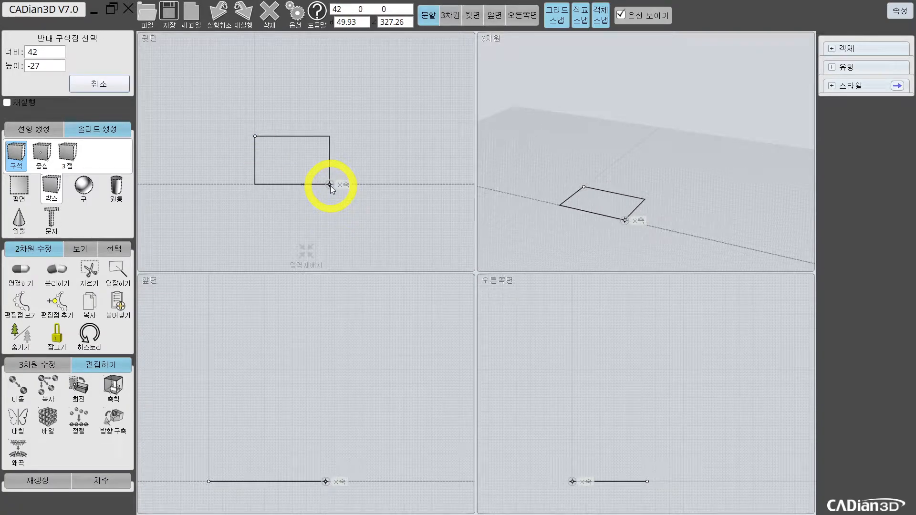
pyautogui.write('30')
pyautogui.press('Tab')
pyautogui.write('30')
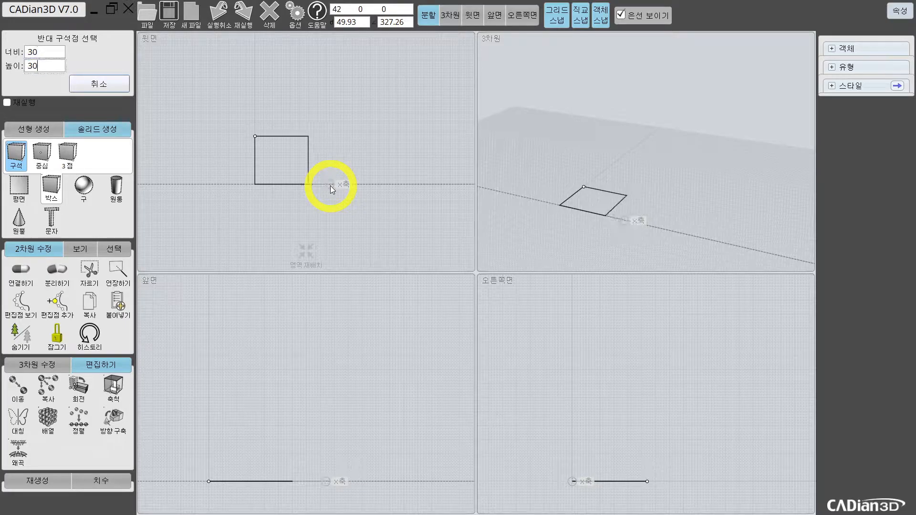
pyautogui.press('Return')
pyautogui.write('30')
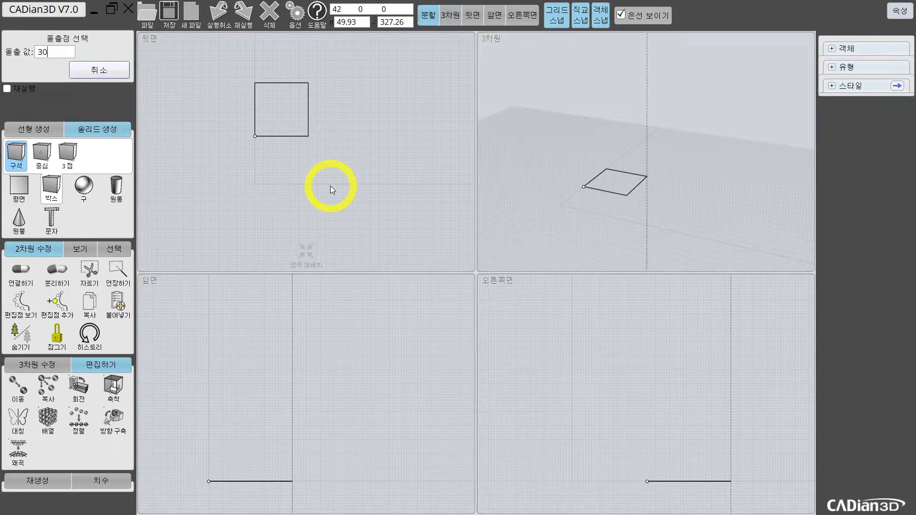
pyautogui.press('Return')
pyautogui.click(307, 253)
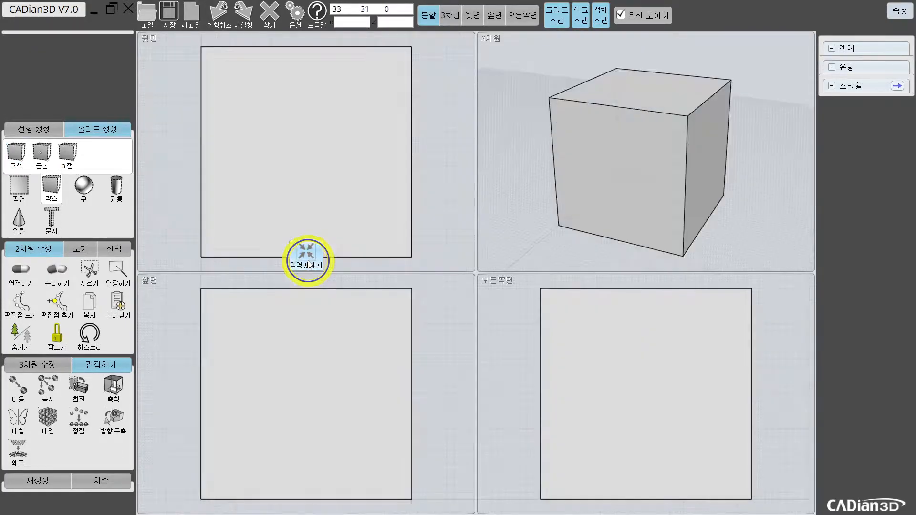
# Add a sphere of radius 2.5 centred on the cube's top face
pyautogui.click(82, 195)
pyautogui.click(311, 152)
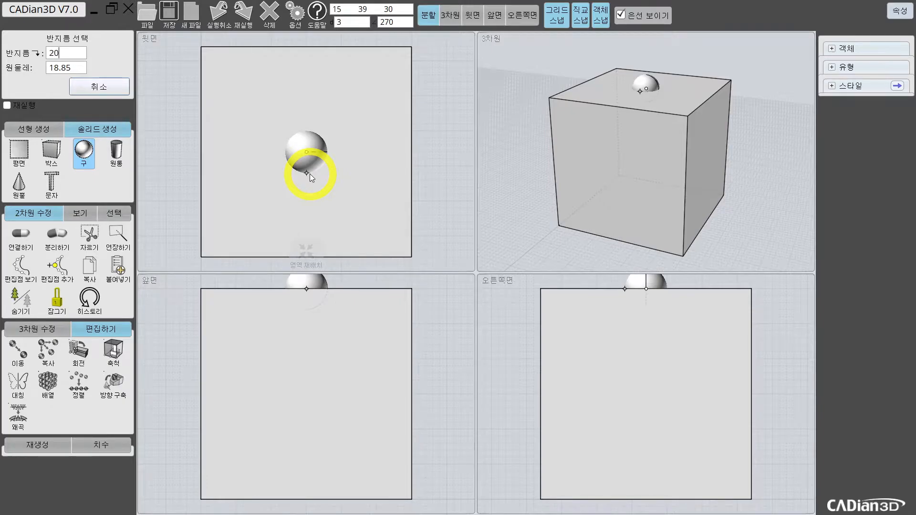
pyautogui.click(310, 174)
# Subtract the sphere from the cube to leave a round recess in its top face
pyautogui.click(334, 141)
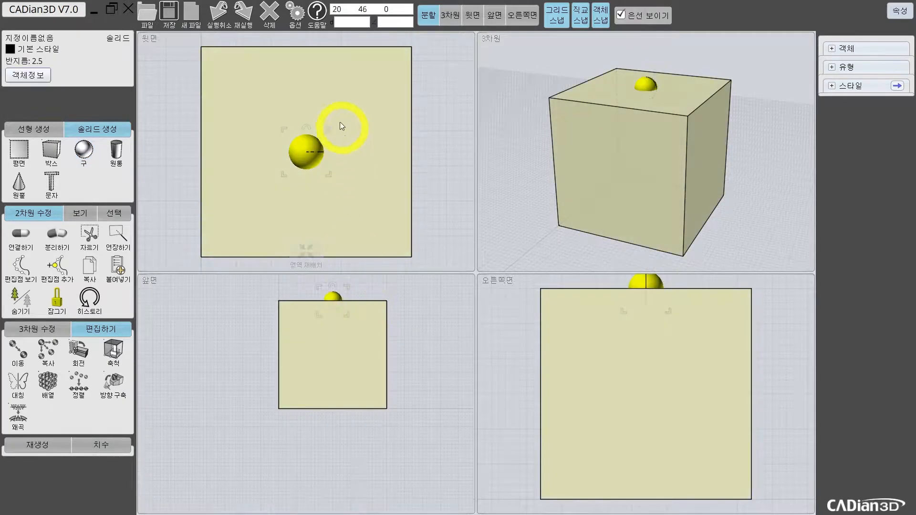
pyautogui.click(51, 331)
pyautogui.click(9, 353)
pyautogui.click(310, 155)
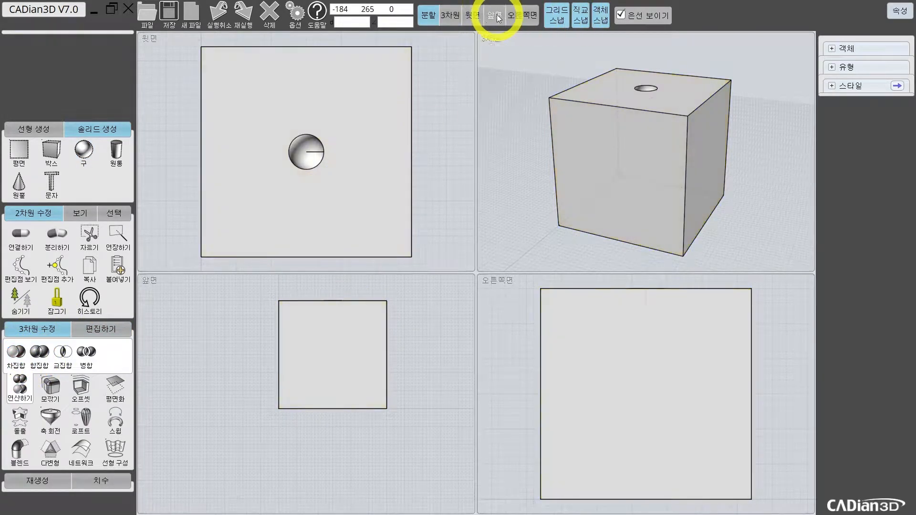
# In the bottom view, add a sphere of radius 2.5 at 7.5, 34.5, 0, midway between the face centre and its upper-left corner
pyautogui.click(473, 16)
pyautogui.click(473, 16)
pyautogui.scroll(-2, 467, 180)
pyautogui.moveTo(465, 178); pyautogui.dragTo(414, 201, button='middle')
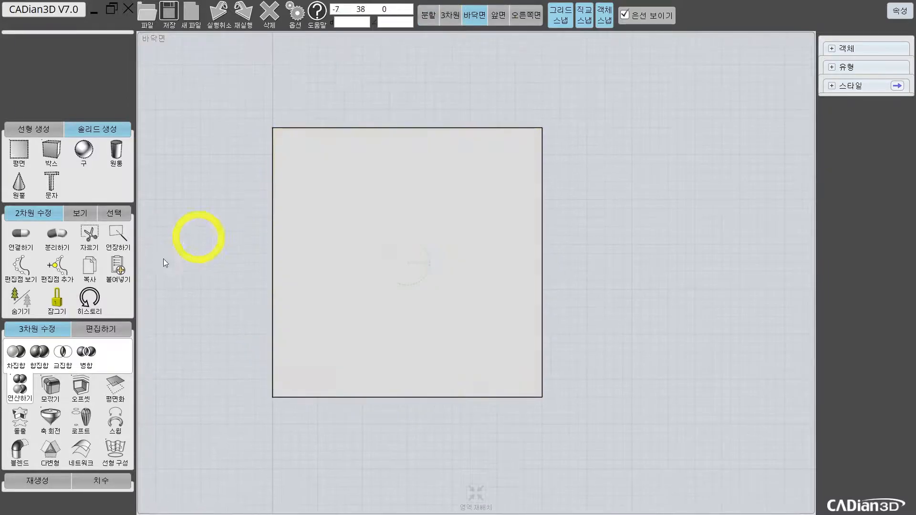
pyautogui.click(87, 150)
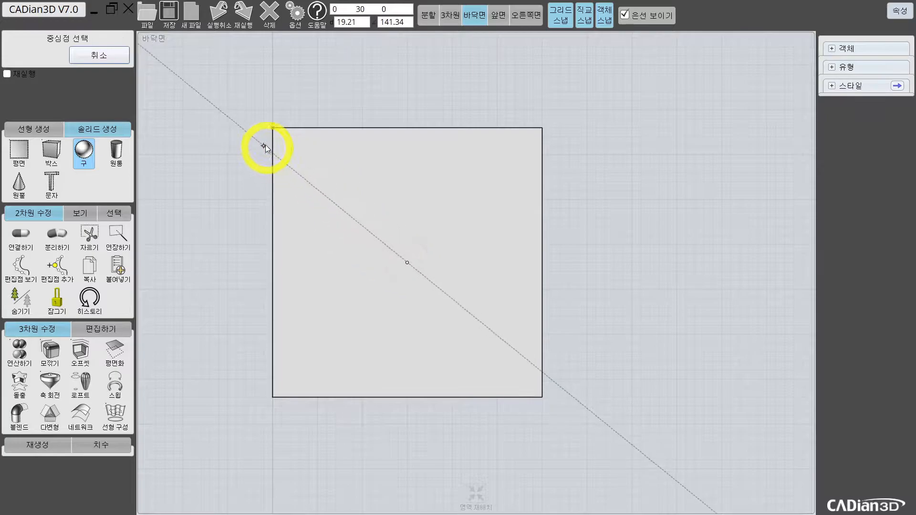
pyautogui.click(336, 192)
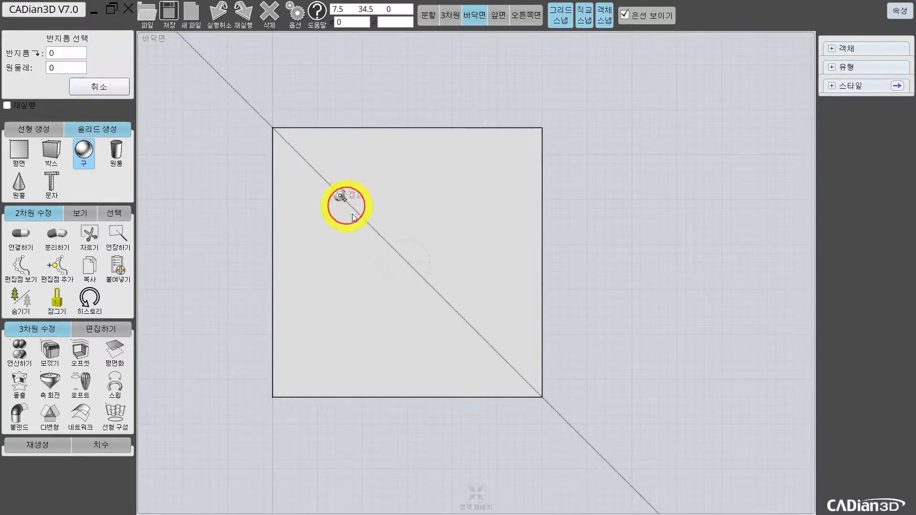
pyautogui.write('2.5')
pyautogui.press('Return')
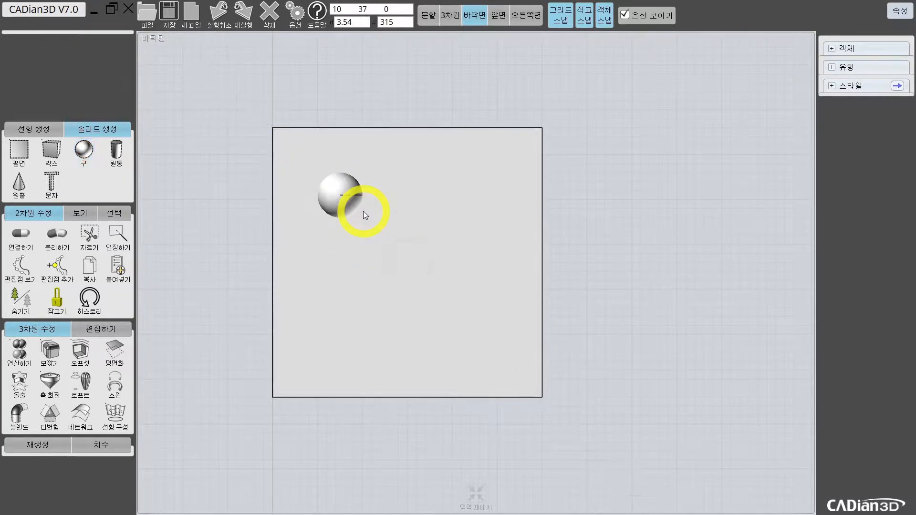
# Copy the sphere from its centre to the point straight below it, level with the centre of the bottom face
pyautogui.click(347, 203)
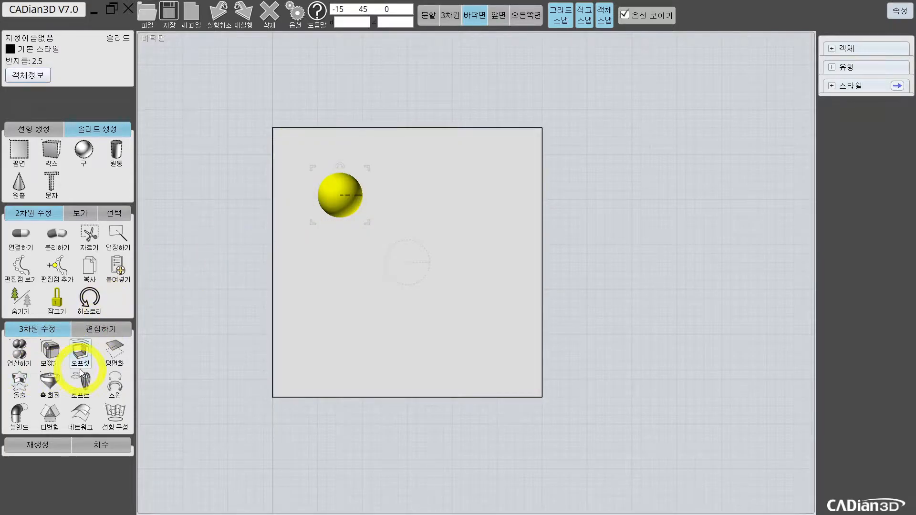
pyautogui.click(112, 329)
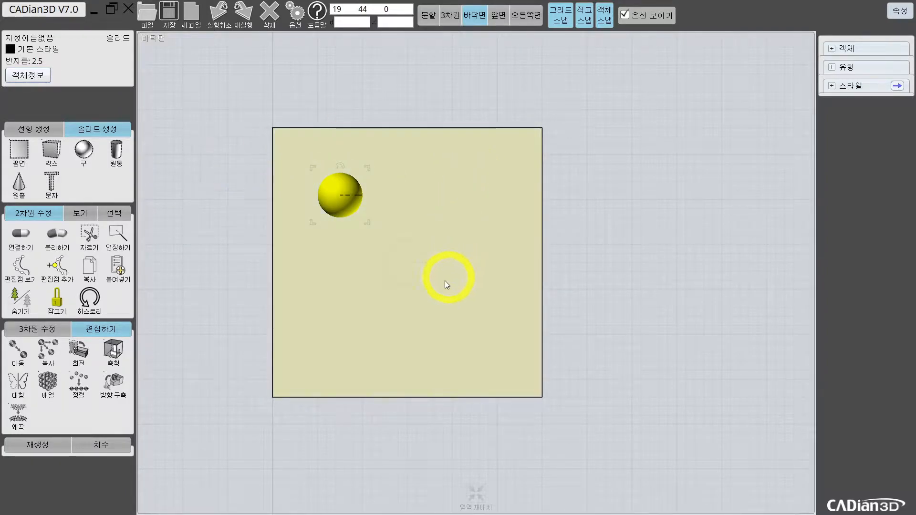
pyautogui.click(47, 351)
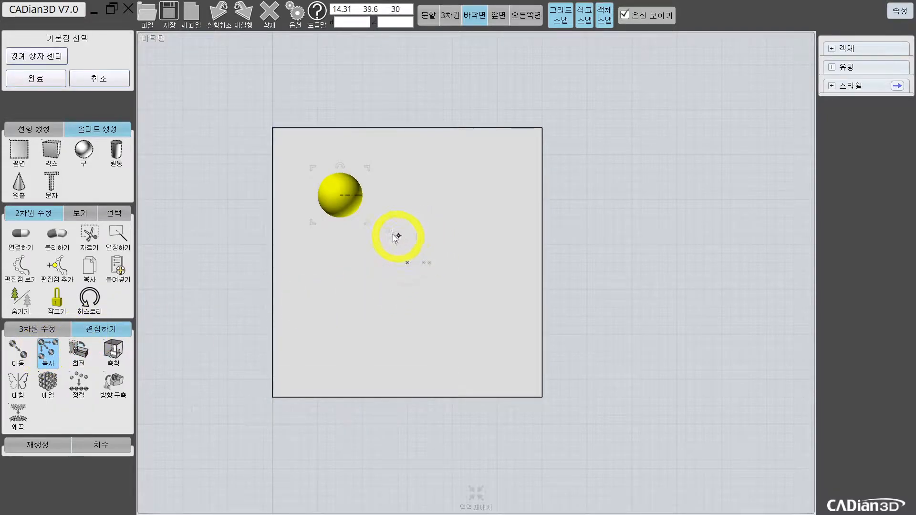
pyautogui.click(340, 196)
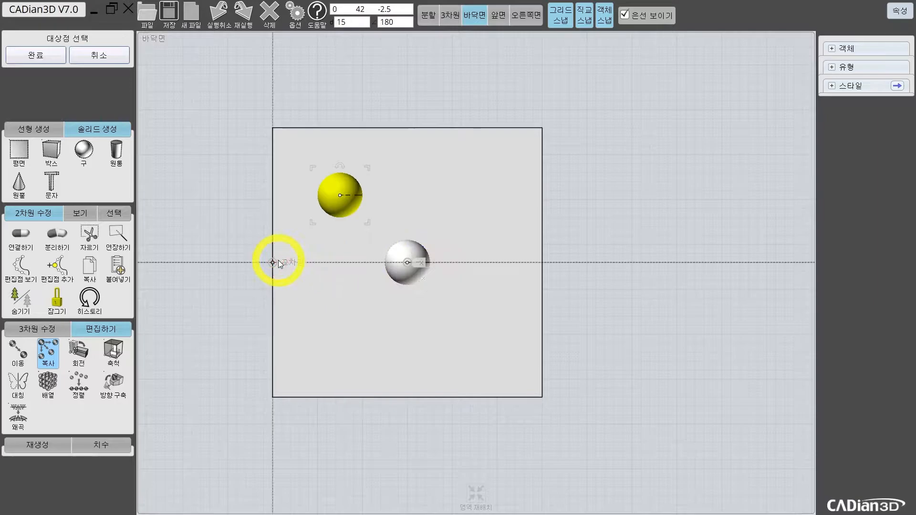
pyautogui.click(341, 262)
# Mirror the upper sphere across the horizontal line through the middle sphere's centre, keeping the original
pyautogui.click(18, 384)
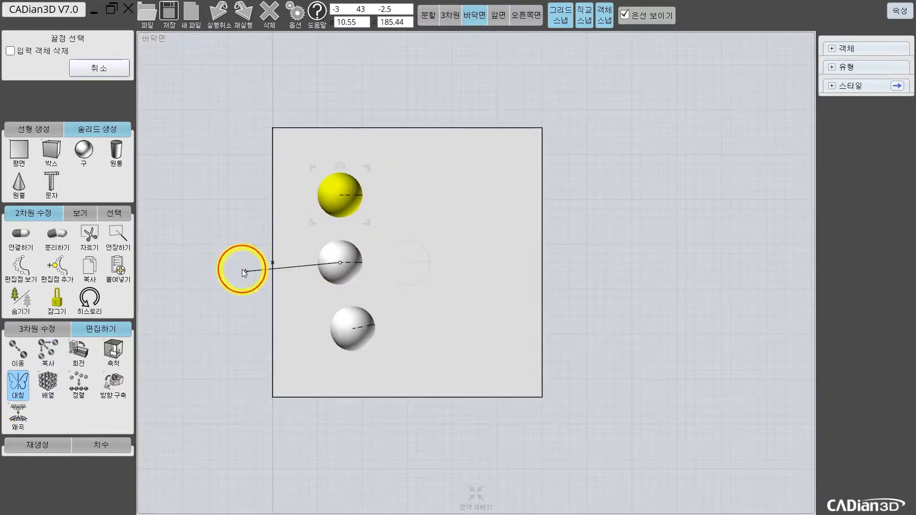
pyautogui.click(339, 263)
pyautogui.click(251, 260)
# Mirror the column of three spheres across the vertical centre line of the cube's bottom face, keeping the originals
pyautogui.click(338, 268)
pyautogui.click(337, 340)
pyautogui.click(18, 384)
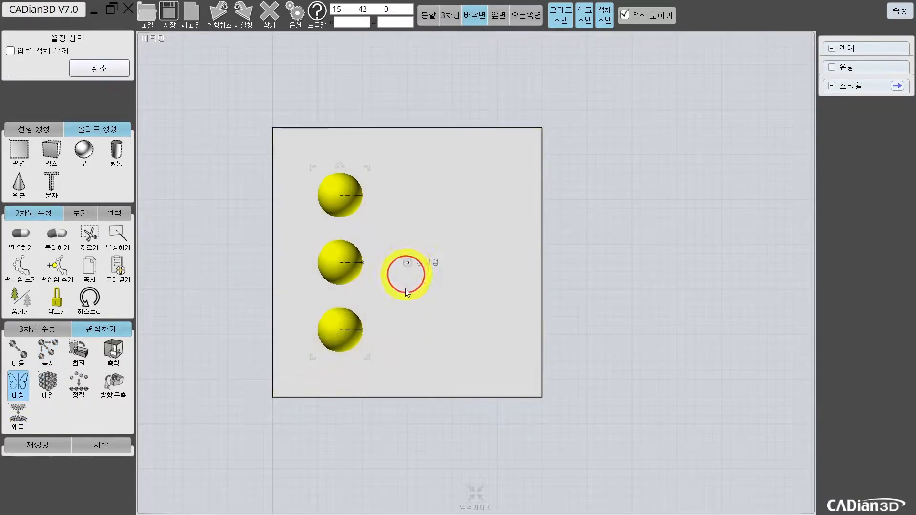
pyautogui.click(406, 264)
pyautogui.click(409, 100)
pyautogui.click(449, 86)
# Subtract the six spheres on the bottom face from the cube
pyautogui.click(450, 15)
pyautogui.click(428, 15)
pyautogui.click(348, 333)
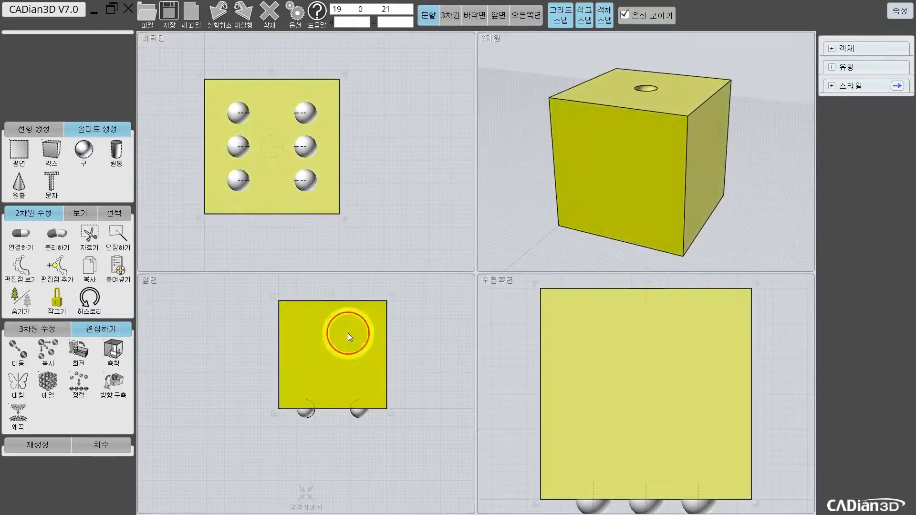
pyautogui.click(23, 331)
pyautogui.click(20, 346)
pyautogui.click(397, 196)
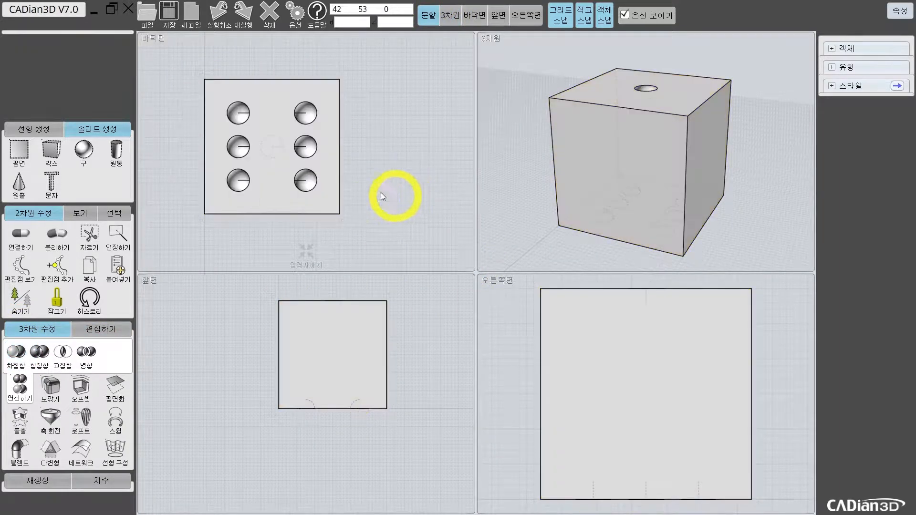
# In the front view, add a sphere of radius 2.5 midway between the face centre and its upper-left corner
pyautogui.moveTo(353, 293); pyautogui.dragTo(320, 305, button='middle')
pyautogui.click(482, 19)
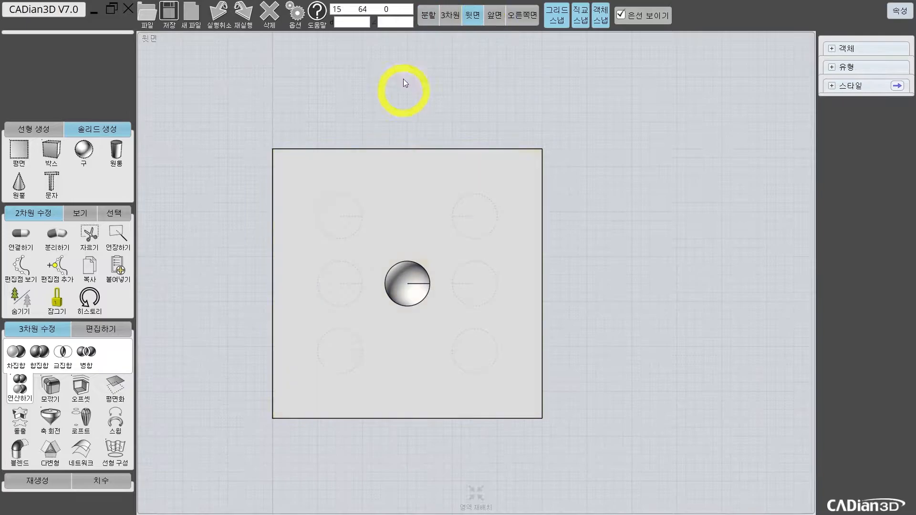
pyautogui.click(496, 16)
pyautogui.click(84, 151)
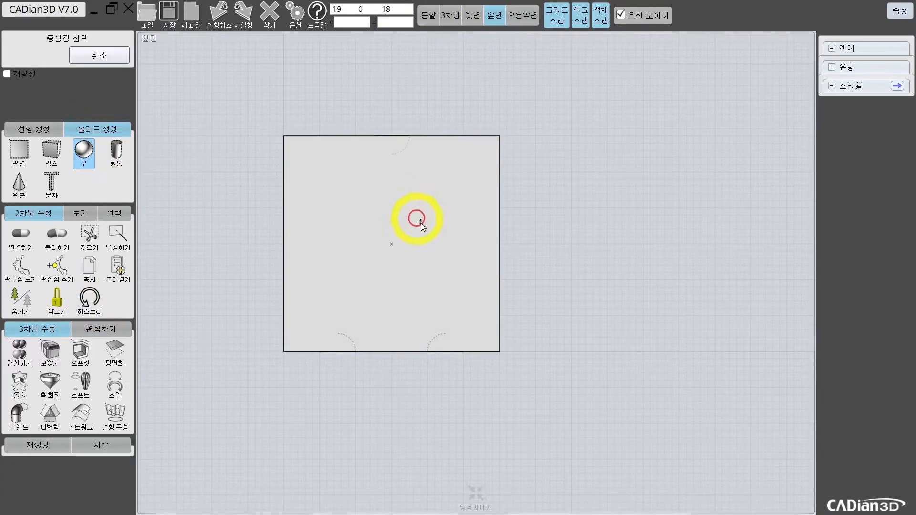
pyautogui.click(337, 190)
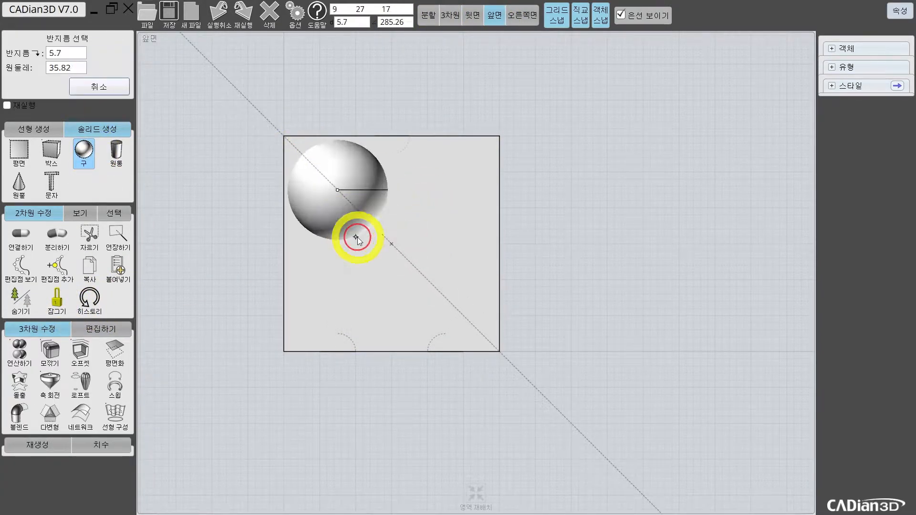
pyautogui.write('2.')
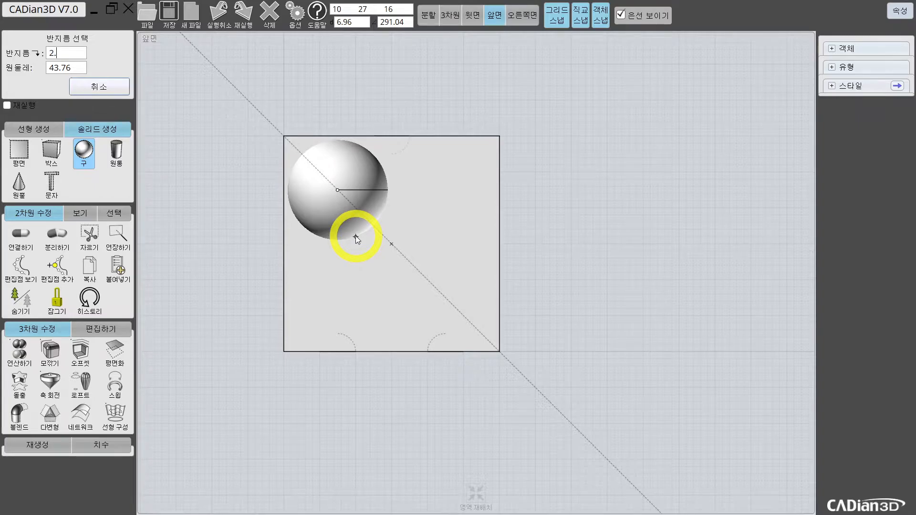
pyautogui.write('5')
pyautogui.press('Return')
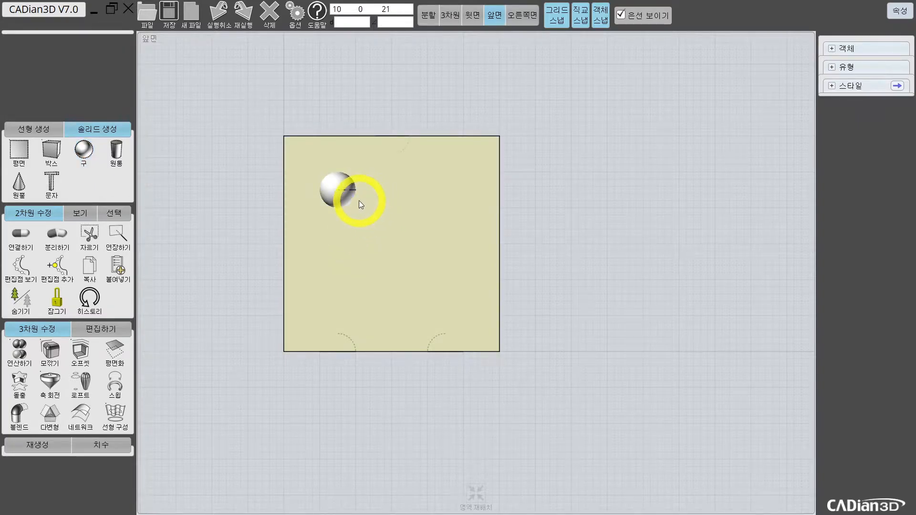
# Mirror the front-face sphere across the diagonal from the face centre to its lower-left corner, keeping the original
pyautogui.click(350, 198)
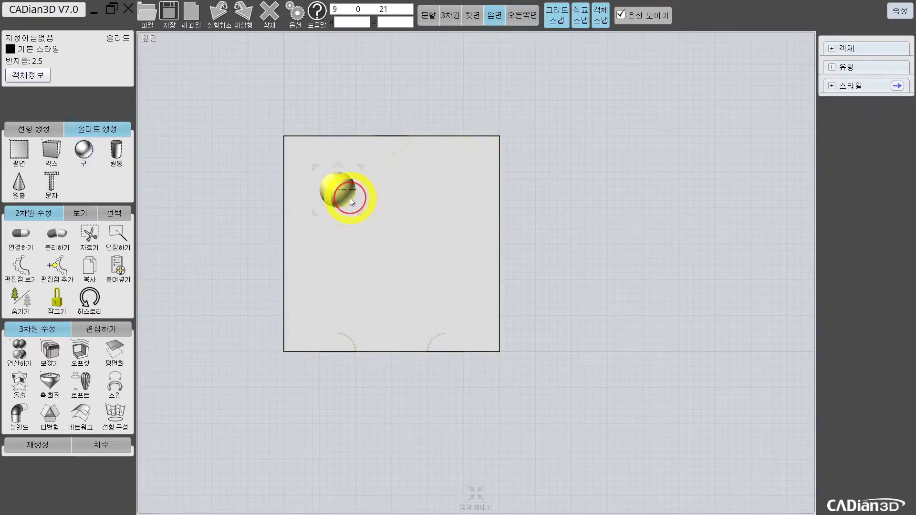
pyautogui.click(115, 332)
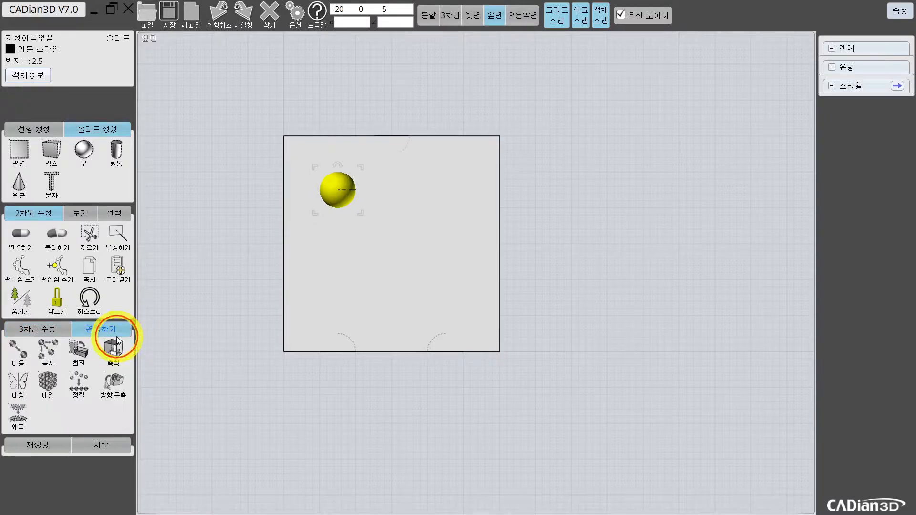
pyautogui.click(19, 393)
pyautogui.click(391, 245)
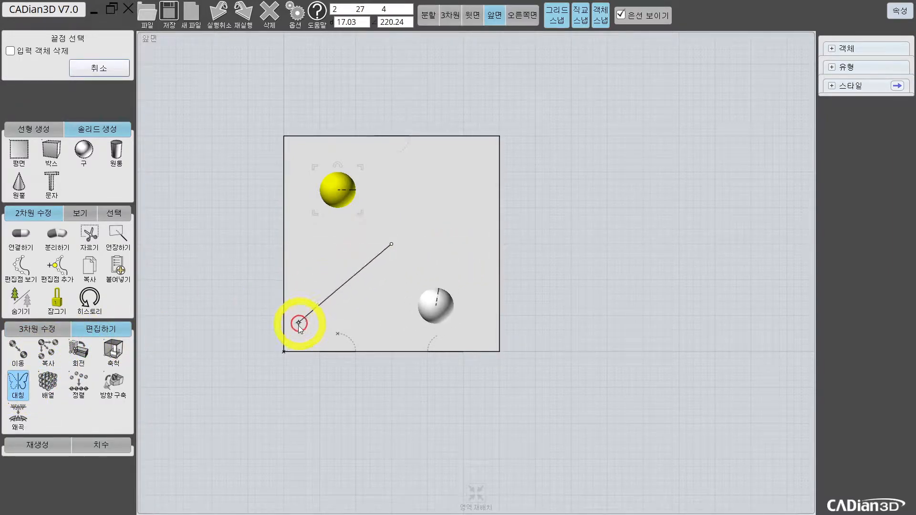
pyautogui.click(285, 350)
pyautogui.click(461, 169)
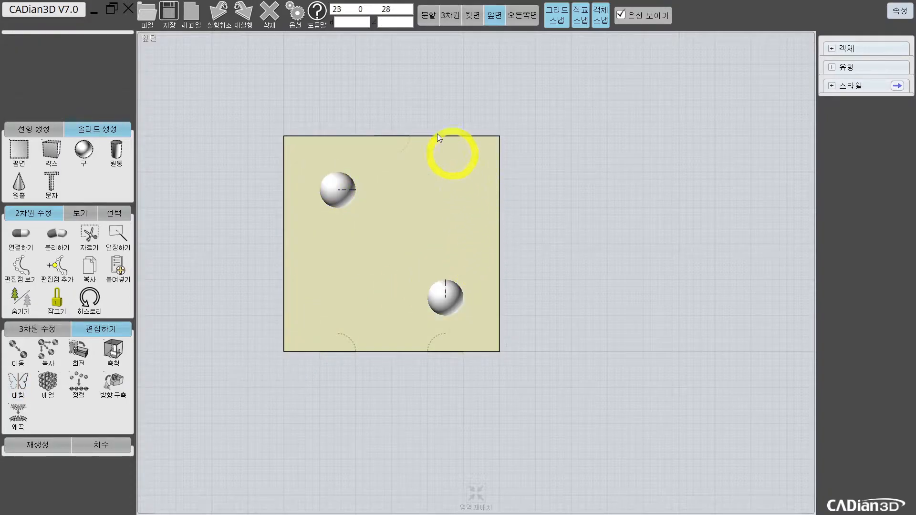
# In the back view, add a sphere of radius 2.5 at the centre of the cube's face
pyautogui.click(497, 22)
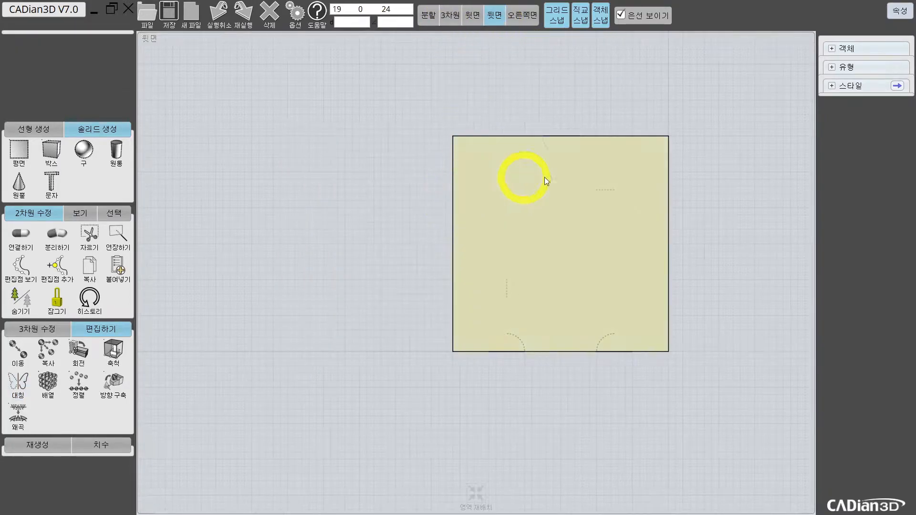
pyautogui.moveTo(479, 258); pyautogui.dragTo(381, 292, button='middle')
pyautogui.click(56, 213)
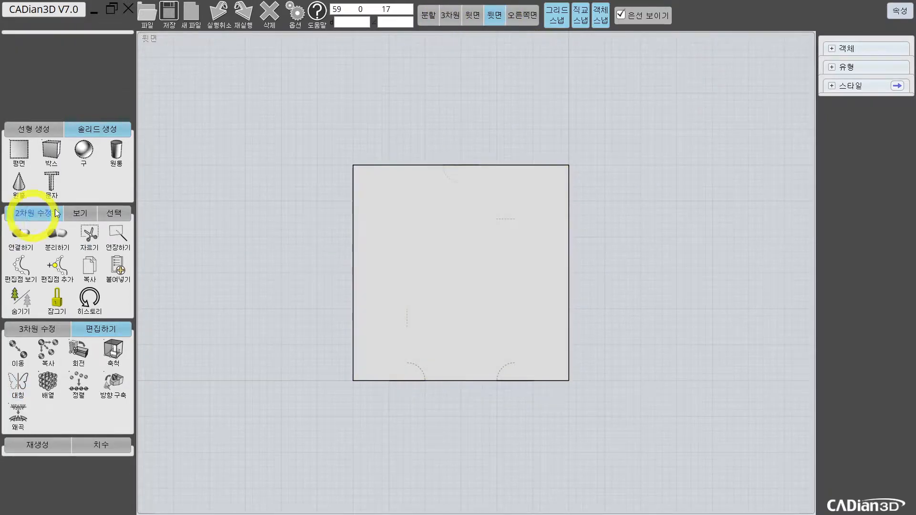
pyautogui.click(83, 154)
pyautogui.click(466, 278)
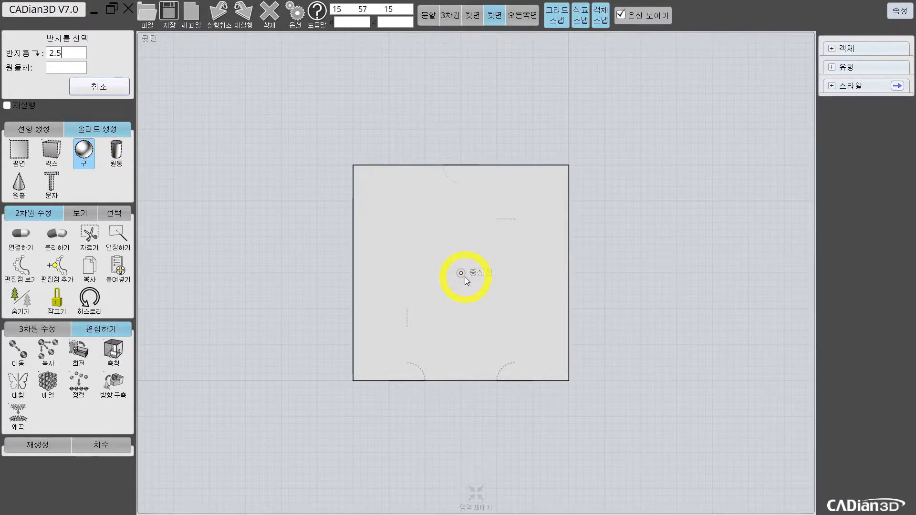
pyautogui.write('2.5')
pyautogui.press('Return')
pyautogui.click(479, 279)
# Copy the centre sphere on the back face to the point midway between the face centre and its upper-left corner
pyautogui.click(455, 273)
pyautogui.click(47, 350)
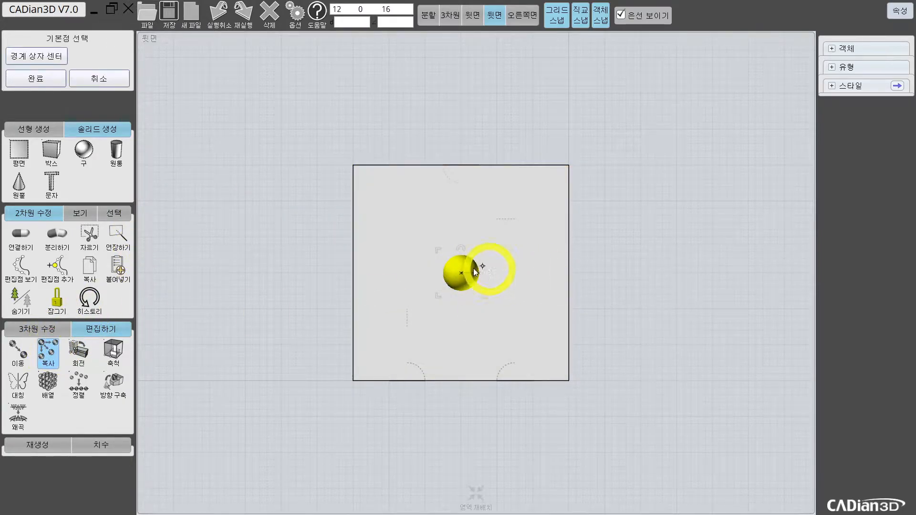
pyautogui.click(461, 279)
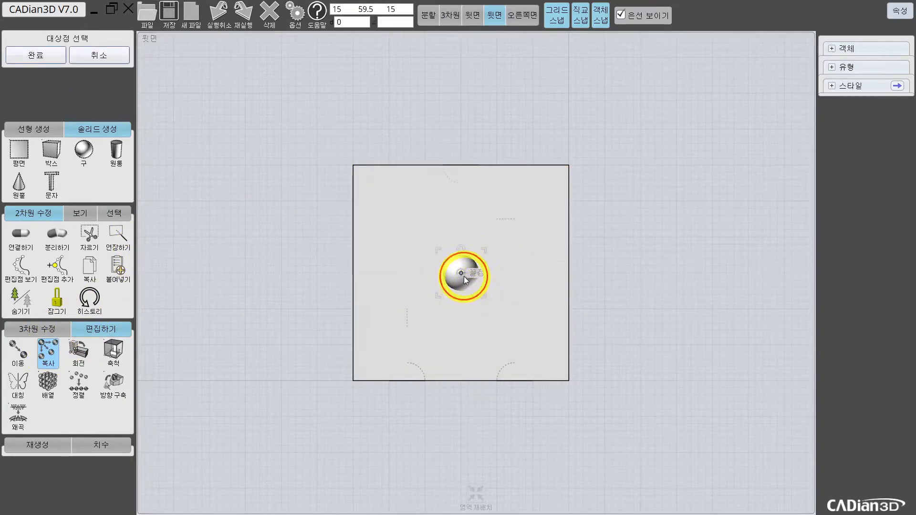
pyautogui.click(407, 219)
pyautogui.rightClick(436, 256)
# Mirror the upper-left sphere across the vertical centre line of the back face, keeping the original
pyautogui.click(407, 219)
pyautogui.click(21, 379)
pyautogui.click(461, 273)
pyautogui.click(463, 339)
# Mirror the two upper spheres across the horizontal centre line of the back face, keeping the originals
pyautogui.click(514, 219)
pyautogui.click(401, 218)
pyautogui.click(19, 382)
pyautogui.click(461, 273)
pyautogui.click(542, 273)
# Subtract the five spheres on the back face from the cube
pyautogui.click(420, 275)
pyautogui.click(39, 330)
pyautogui.click(20, 386)
pyautogui.click(17, 354)
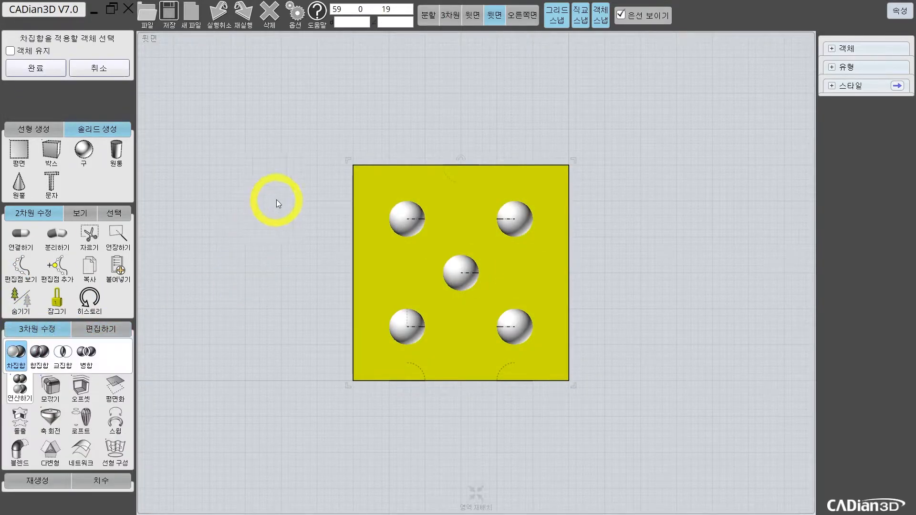
pyautogui.moveTo(281, 187); pyautogui.dragTo(562, 343)
pyautogui.click(519, 333)
pyautogui.click(401, 329)
pyautogui.rightClick(401, 329)
# Subtract the remaining lower-right sphere on the front face from the cube
pyautogui.click(515, 16)
pyautogui.scroll(3, 472, 225)
pyautogui.moveTo(472, 224); pyautogui.dragTo(417, 159, button='middle')
pyautogui.click(378, 156)
pyautogui.click(429, 15)
pyautogui.click(16, 354)
pyautogui.click(648, 213)
pyautogui.rightClick(648, 214)
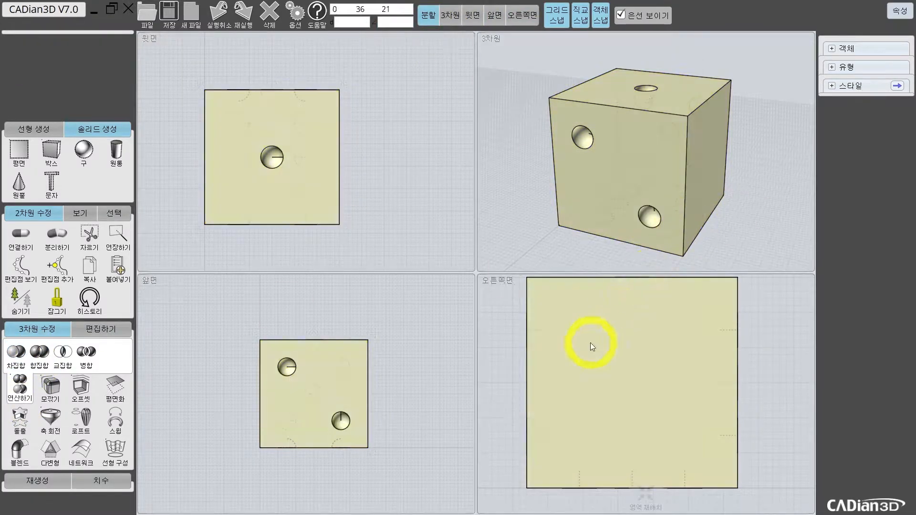
# In the right view, add a sphere of radius 2.5 at the centre of the cube's face
pyautogui.click(522, 16)
pyautogui.click(528, 171)
pyautogui.click(84, 158)
pyautogui.click(449, 251)
pyautogui.write('2.5')
pyautogui.press('Return')
# Add a second sphere of radius 2.5 midway between the right face's centre and its upper-left corner
pyautogui.click(459, 243)
pyautogui.rightClick(462, 242)
pyautogui.click(343, 147)
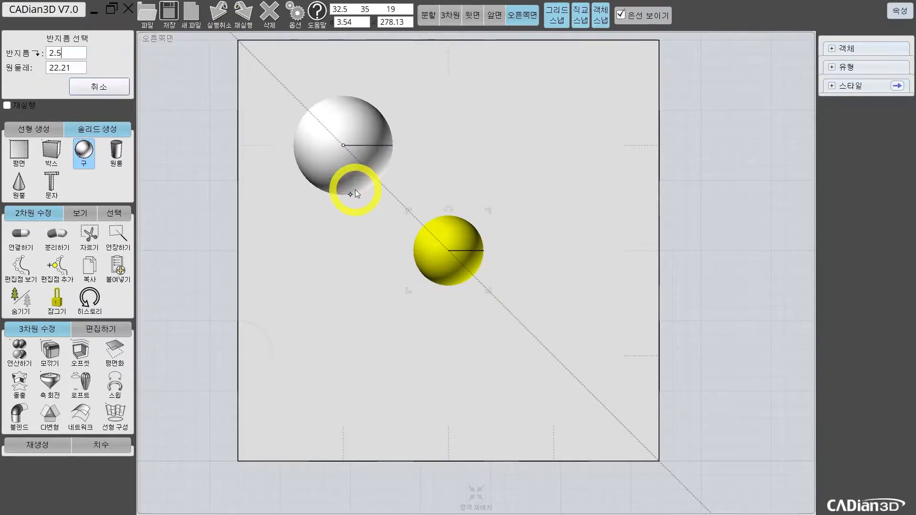
# Mirror the upper-left sphere across the opposite diagonal through the right face's centre, keeping the original
pyautogui.click(322, 168)
pyautogui.click(100, 328)
pyautogui.click(19, 381)
pyautogui.click(442, 253)
pyautogui.click(478, 326)
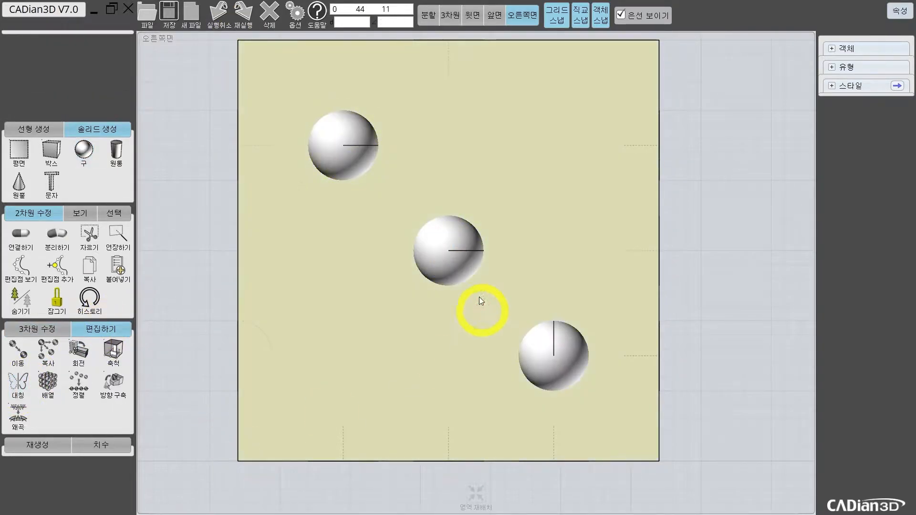
# Try to subtract the three spheres on the right face from the cube
pyautogui.click(18, 340)
pyautogui.click(20, 332)
pyautogui.click(19, 351)
pyautogui.click(446, 245)
pyautogui.click(347, 150)
pyautogui.click(557, 365)
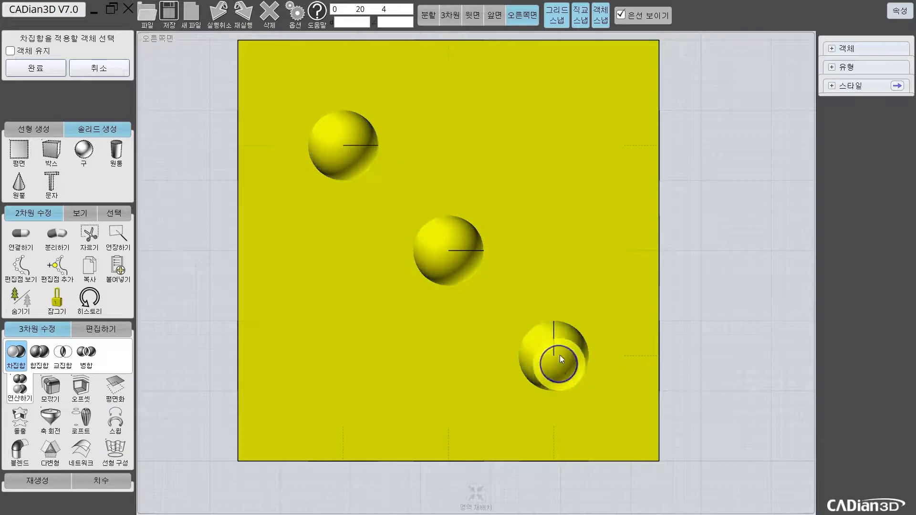
pyautogui.rightClick(559, 368)
# Move the two outer spheres on the right side horizontally so their centres lie on the cube's right face
pyautogui.click(429, 16)
pyautogui.click(382, 362)
pyautogui.click(382, 482)
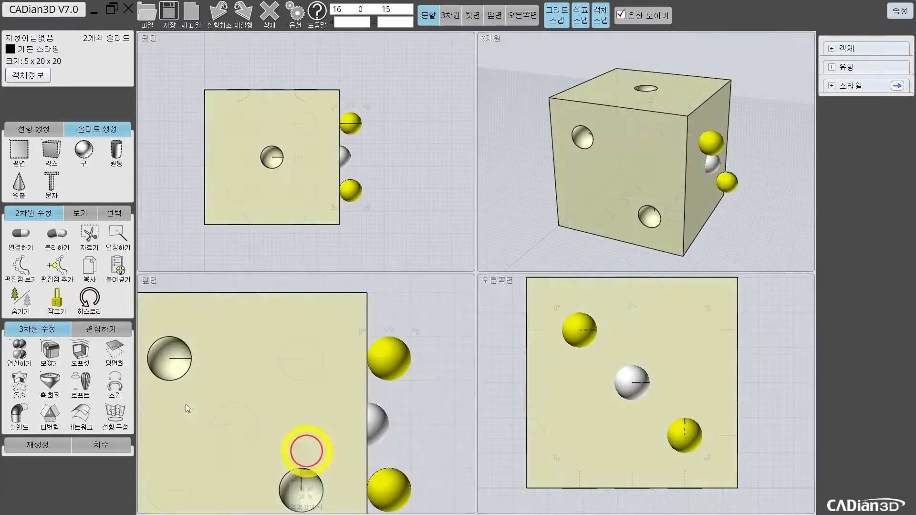
pyautogui.click(98, 329)
pyautogui.click(18, 351)
pyautogui.click(393, 360)
pyautogui.click(368, 360)
# Subtract the three spheres centred on the right face from the cube
pyautogui.click(337, 365)
pyautogui.click(36, 331)
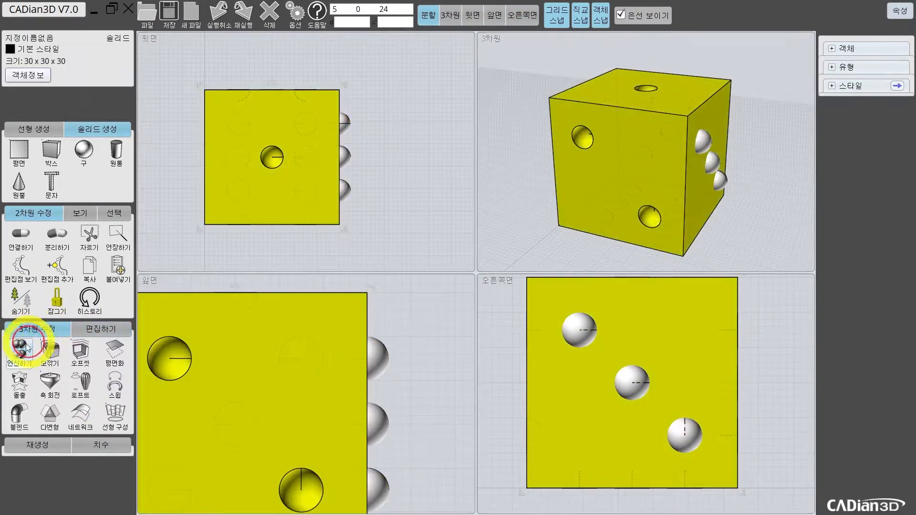
pyautogui.click(20, 352)
pyautogui.click(373, 354)
pyautogui.click(376, 416)
pyautogui.click(382, 486)
pyautogui.rightClick(382, 485)
pyautogui.scroll(-2, 402, 385)
pyautogui.moveTo(400, 386); pyautogui.dragTo(432, 347, button='middle')
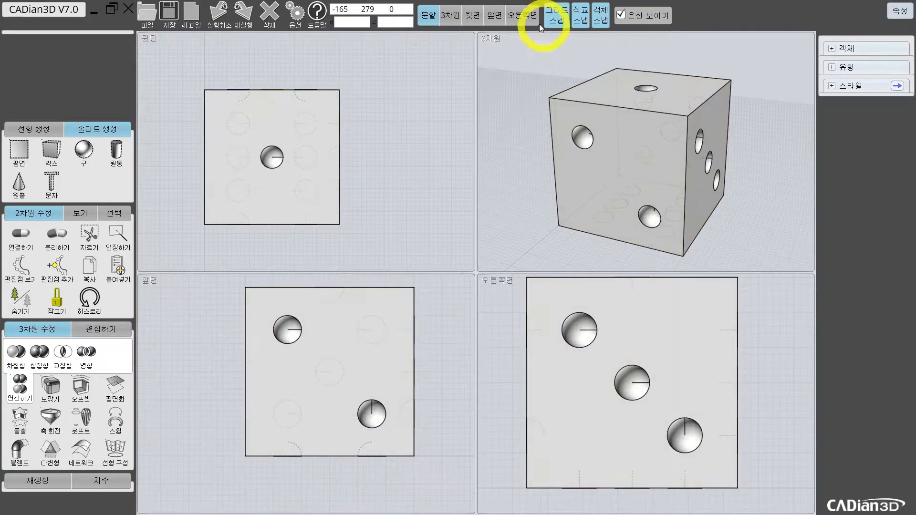
# In the left view, add a sphere with a radius of about 2.5 midway between the face centre and its upper-left corner
pyautogui.doubleClick(522, 15)
pyautogui.click(83, 150)
pyautogui.moveTo(504, 250); pyautogui.dragTo(294, 41)
pyautogui.click(399, 145)
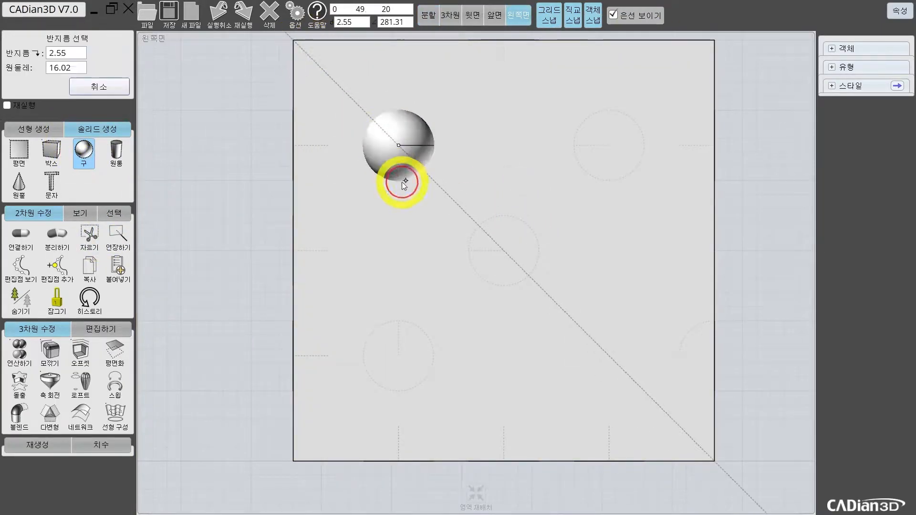
pyautogui.click(402, 182)
# Mirror the sphere across the vertical centre line of the left face, keeping the original
pyautogui.click(100, 328)
pyautogui.click(17, 385)
pyautogui.click(504, 251)
pyautogui.click(511, 287)
# Mirror both upper spheres across the horizontal centre line of the left face, keeping the originals
pyautogui.click(619, 132)
pyautogui.rightClick(618, 132)
pyautogui.click(504, 251)
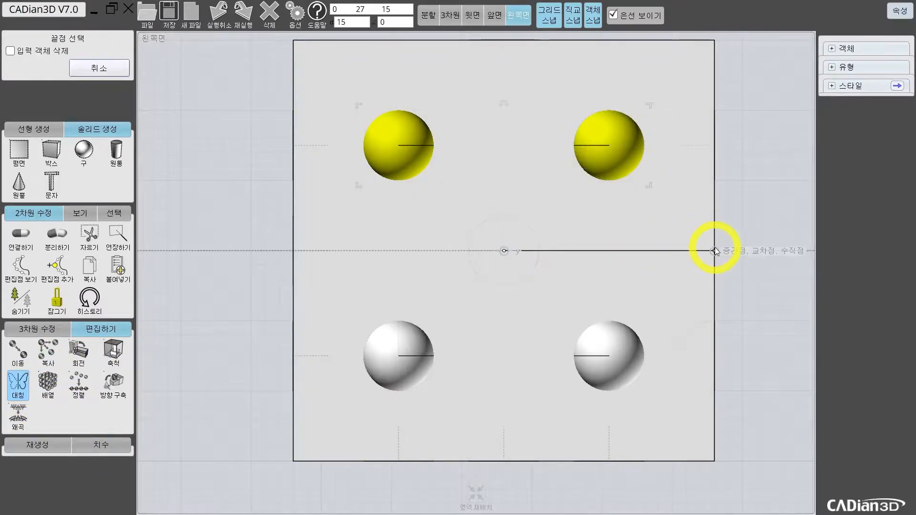
pyautogui.click(714, 250)
# Subtract the four spheres on the left face from the cube
pyautogui.click(430, 17)
pyautogui.click(388, 325)
pyautogui.click(38, 329)
pyautogui.click(20, 353)
pyautogui.click(17, 353)
pyautogui.click(236, 330)
pyautogui.click(607, 330)
pyautogui.click(608, 435)
pyautogui.click(713, 435)
pyautogui.rightClick(568, 376)
pyautogui.rightClick(653, 252)
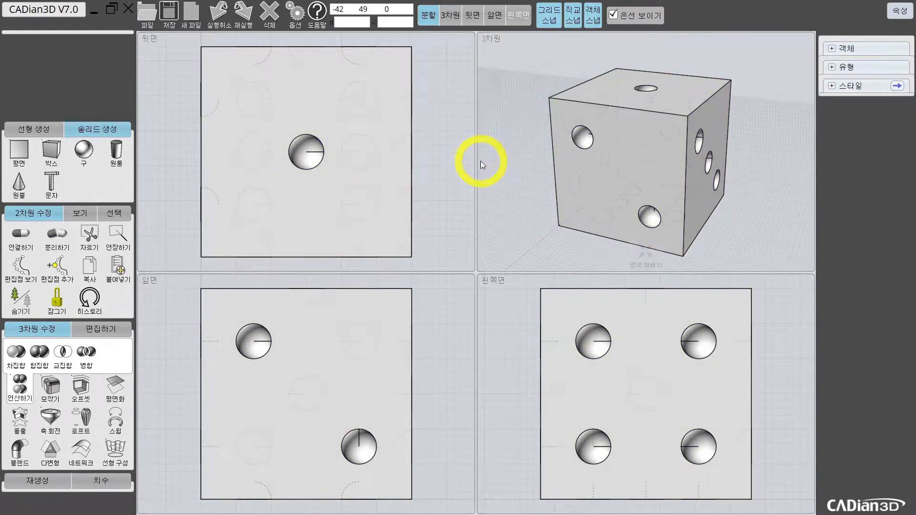
pyautogui.click(343, 115)
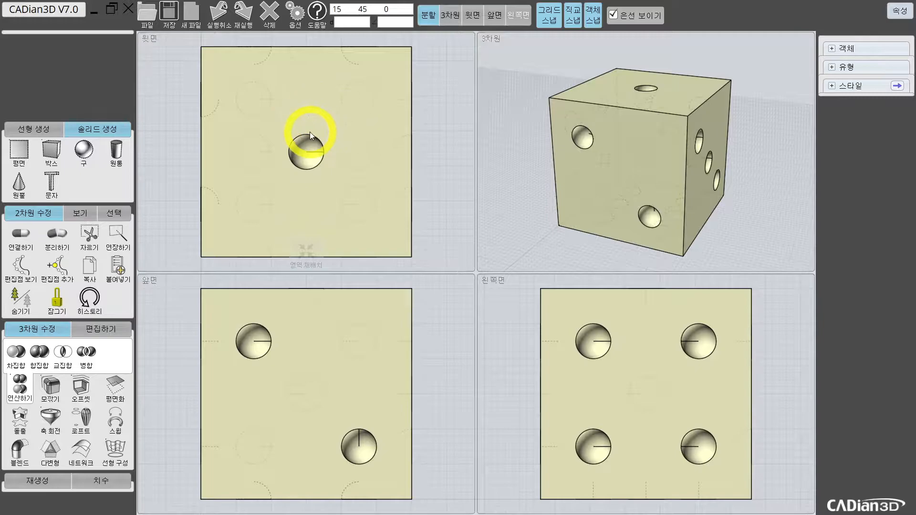
pyautogui.click(360, 194)
pyautogui.click(491, 139)
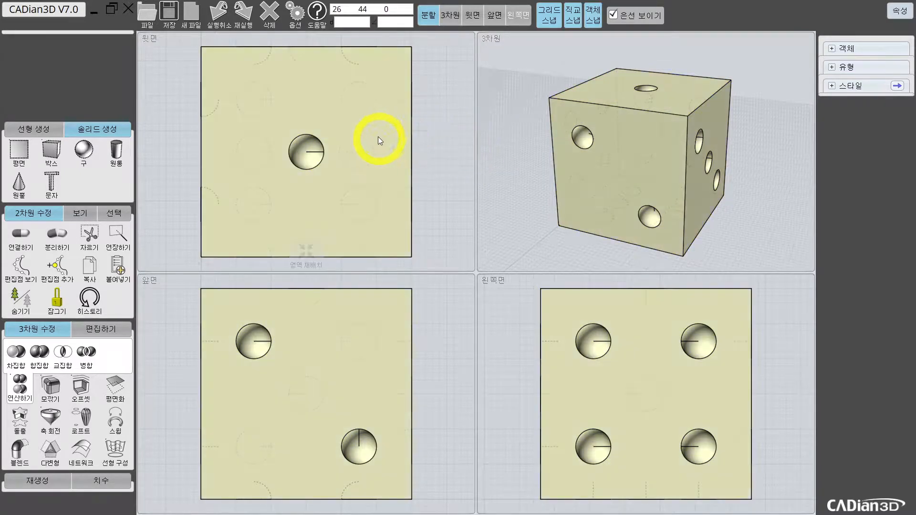
# Select the die and set up its export in STL format with the file name dice
pyautogui.click(283, 102)
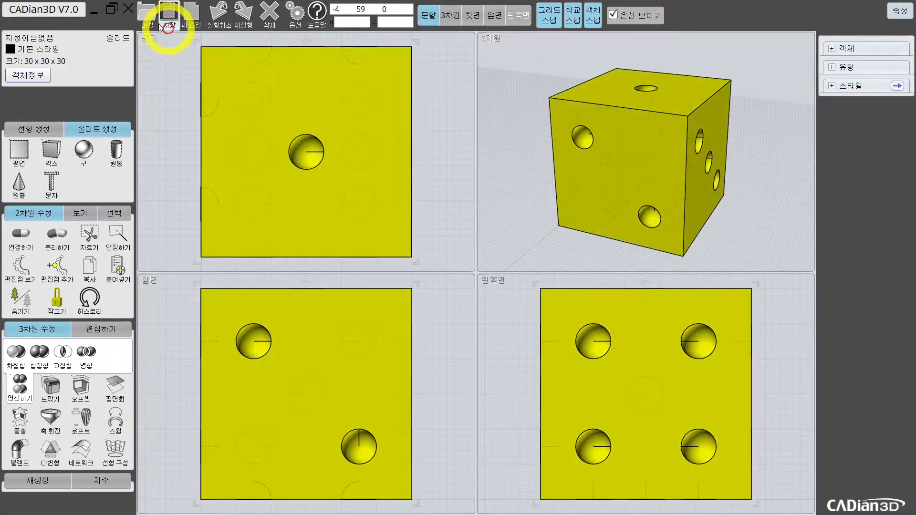
pyautogui.click(146, 18)
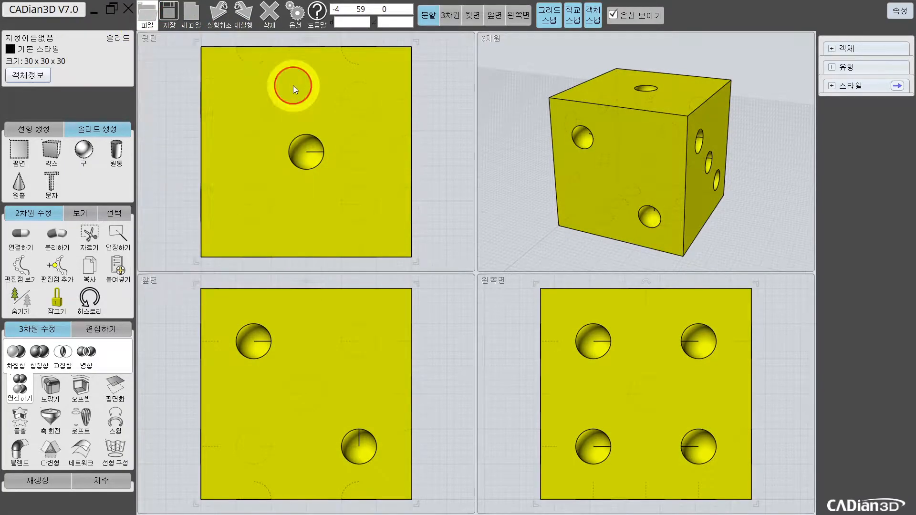
pyautogui.click(293, 88)
pyautogui.click(198, 266)
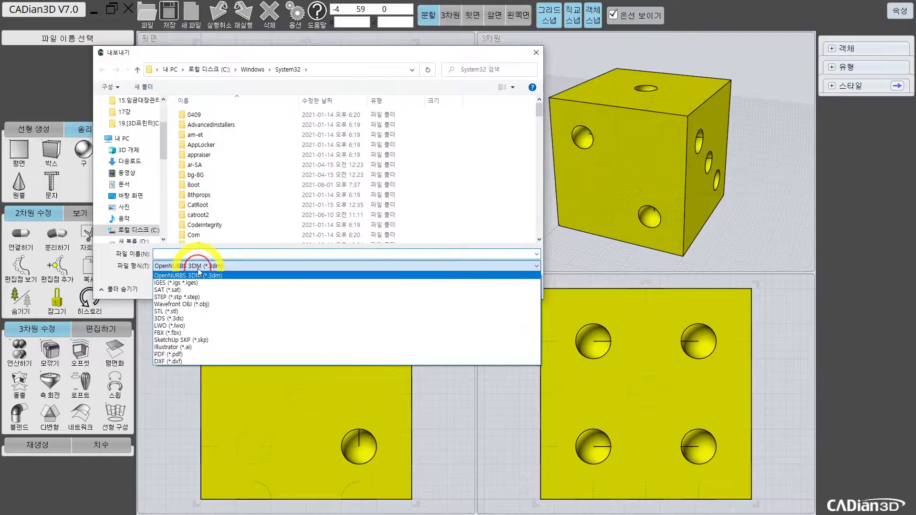
pyautogui.click(193, 311)
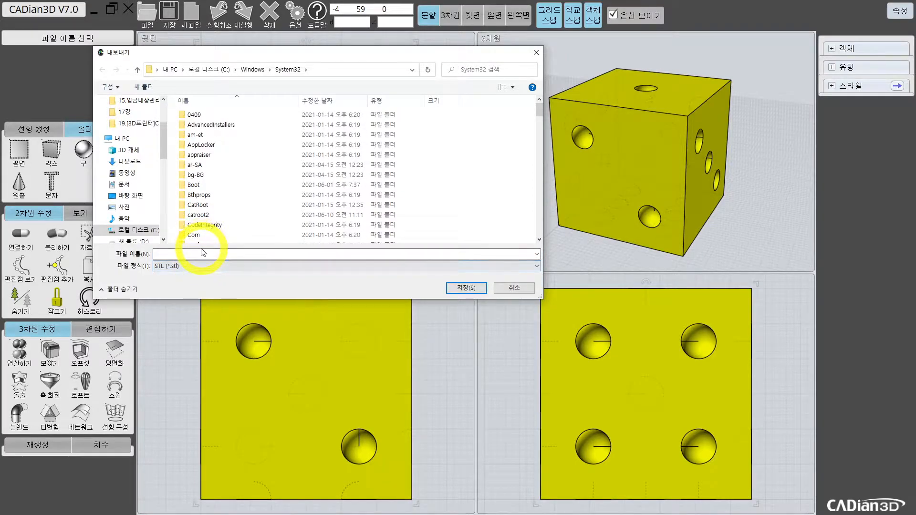
pyautogui.write('d')
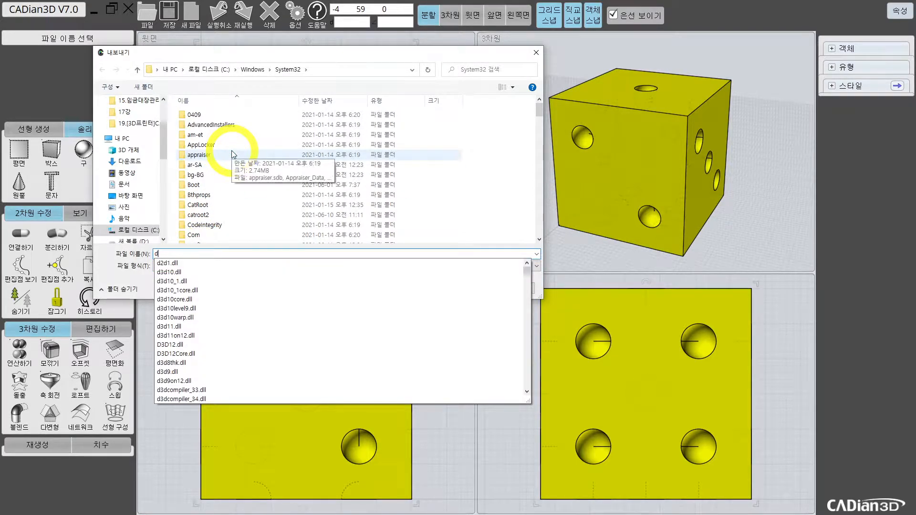
pyautogui.write('ice')
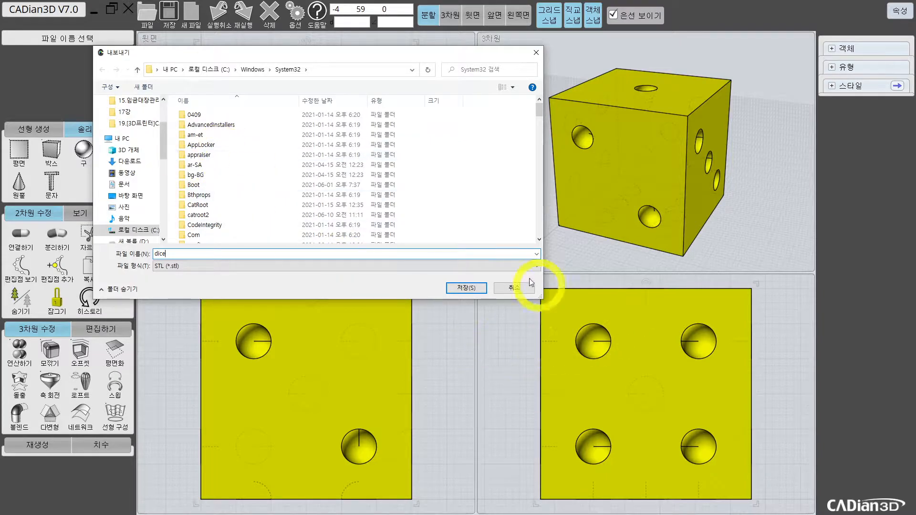
# Save the STL file in the user folder offered as a replacement, raising the mesh polygon density almost to its maximum
pyautogui.click(468, 289)
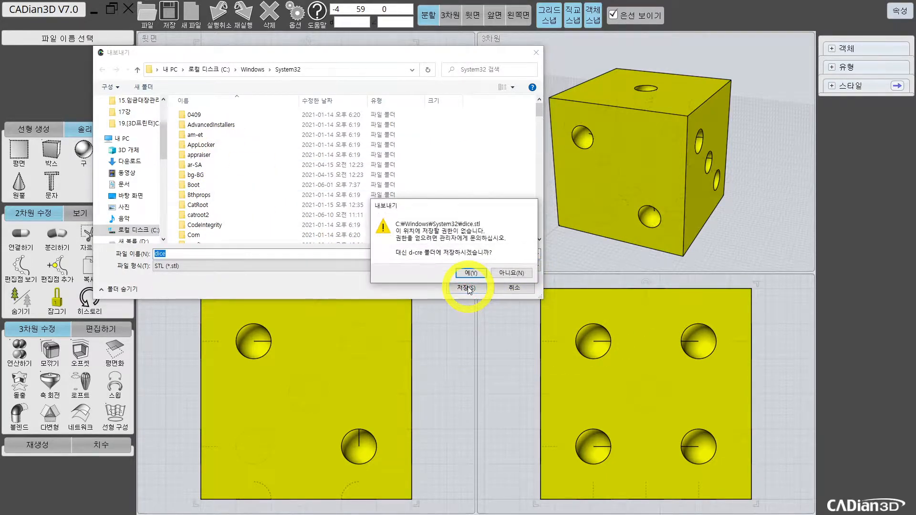
pyautogui.click(470, 274)
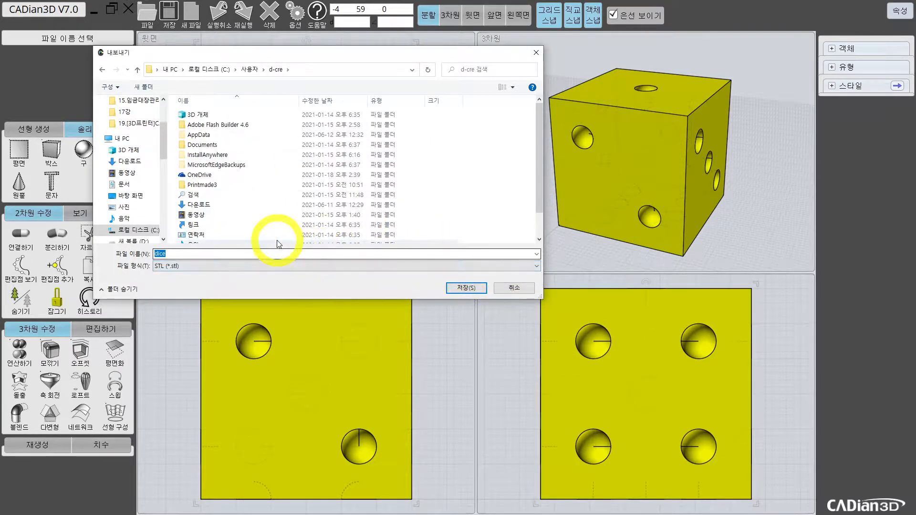
pyautogui.click(466, 288)
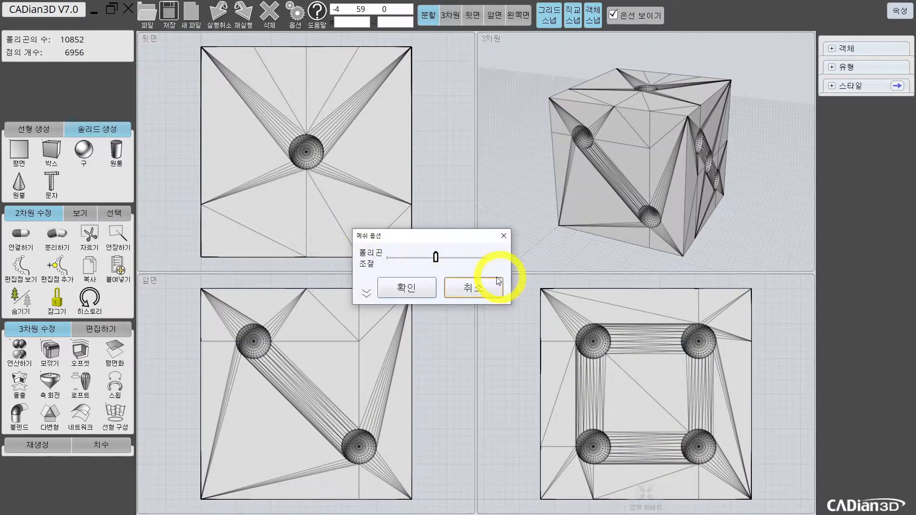
pyautogui.moveTo(436, 259); pyautogui.dragTo(487, 260)
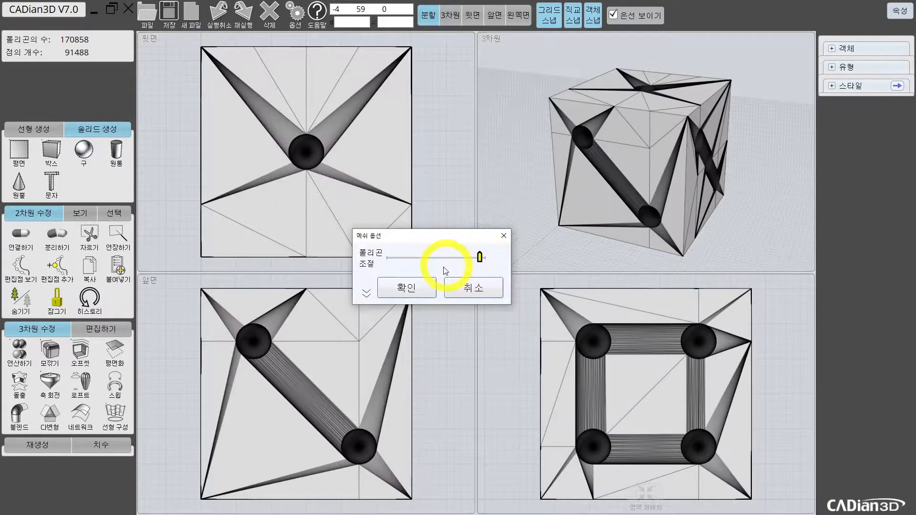
pyautogui.click(412, 292)
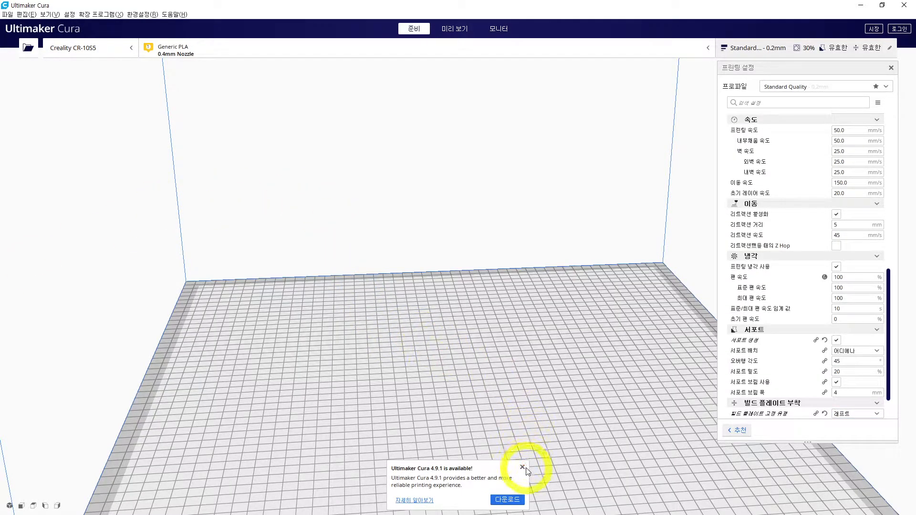
# Switch to Ultimaker Cura, dismiss the update notice and make Creality CR-10S the active printer
pyautogui.click(523, 467)
pyautogui.scroll(-3, 458, 305)
pyautogui.moveTo(456, 288)
pyautogui.mouseDown(button='right')
pyautogui.moveTo(456, 304)
pyautogui.moveTo(461, 281)
pyautogui.moveTo(461, 289)
pyautogui.mouseUp(button='right')
pyautogui.click(100, 14)
pyautogui.moveTo(81, 21)
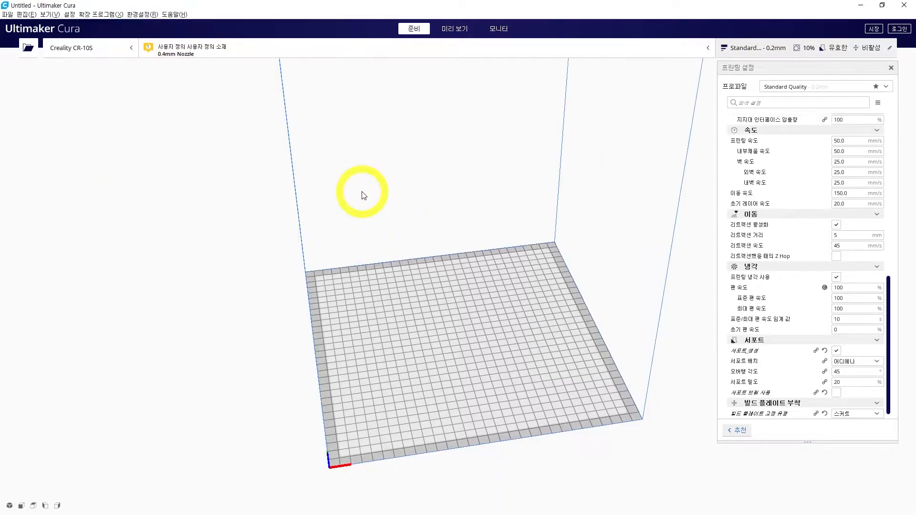
pyautogui.hotkey('ctrl', 'o')
pyautogui.press('Escape')
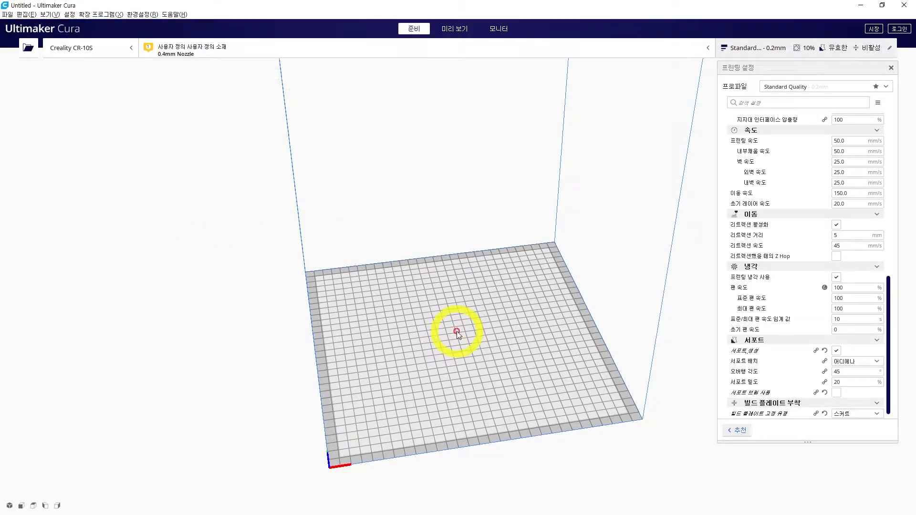
pyautogui.click(8, 14)
pyautogui.click(23, 20)
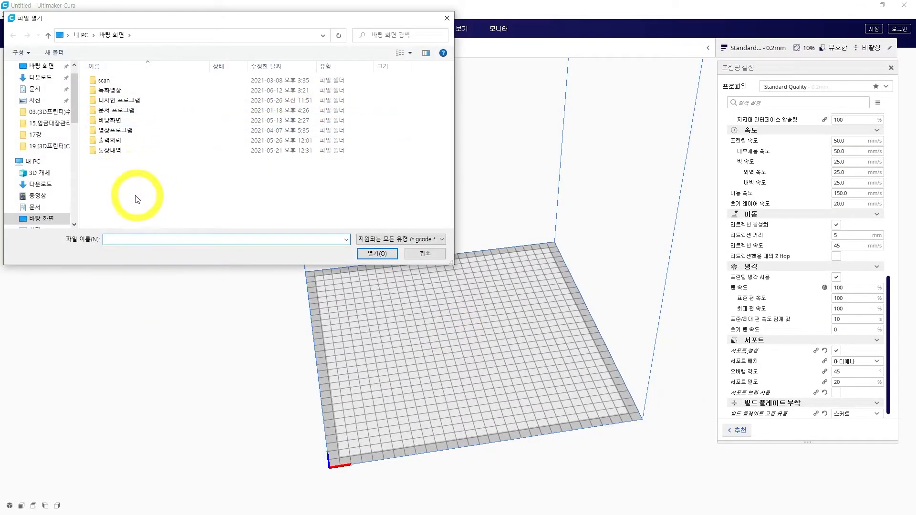
pyautogui.press('Escape')
pyautogui.click(7, 14)
pyautogui.click(22, 28)
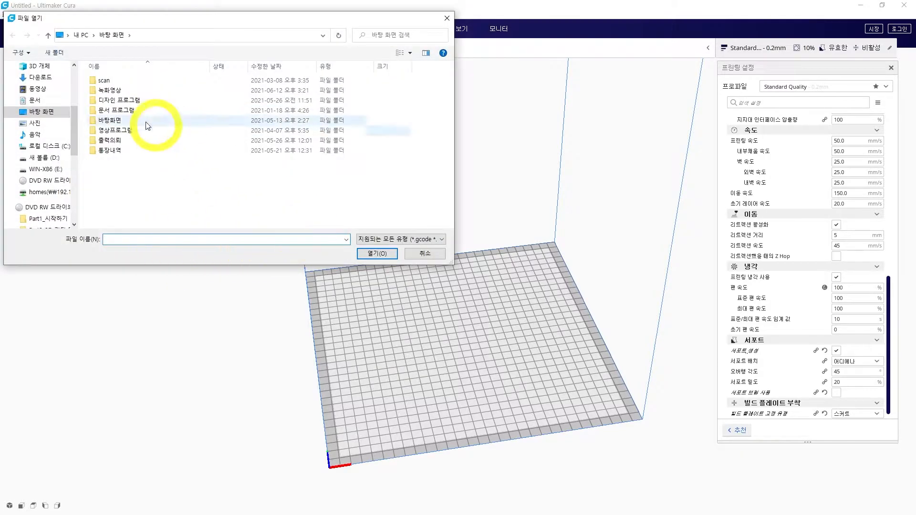
pyautogui.click(346, 239)
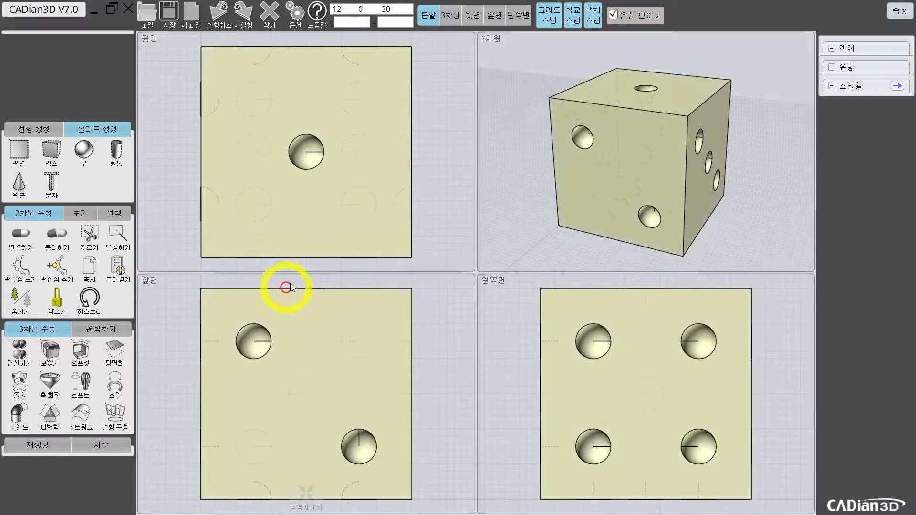
# Switch to CADian3D and check in the die's export dialog which folder the dice file was saved in
pyautogui.click(147, 12)
pyautogui.click(296, 78)
pyautogui.click(266, 93)
pyautogui.rightClick(266, 93)
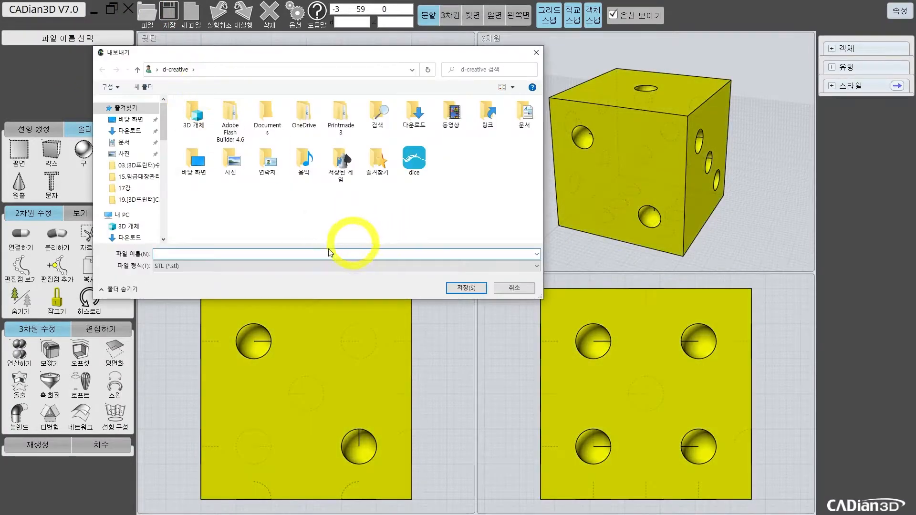
pyautogui.click(510, 288)
pyautogui.click(417, 171)
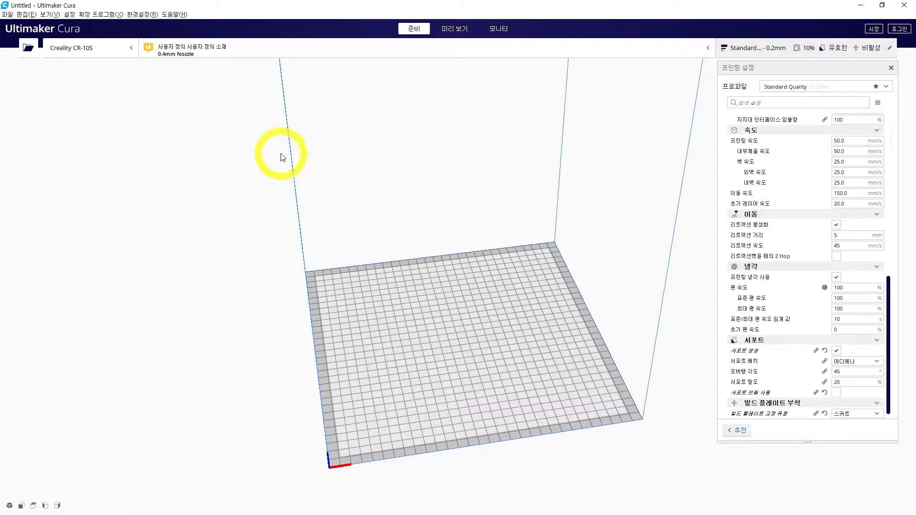
# Switch to Ultimaker Cura and load the dice STL file from the recently used files
pyautogui.hotkey('ctrl', 'o')
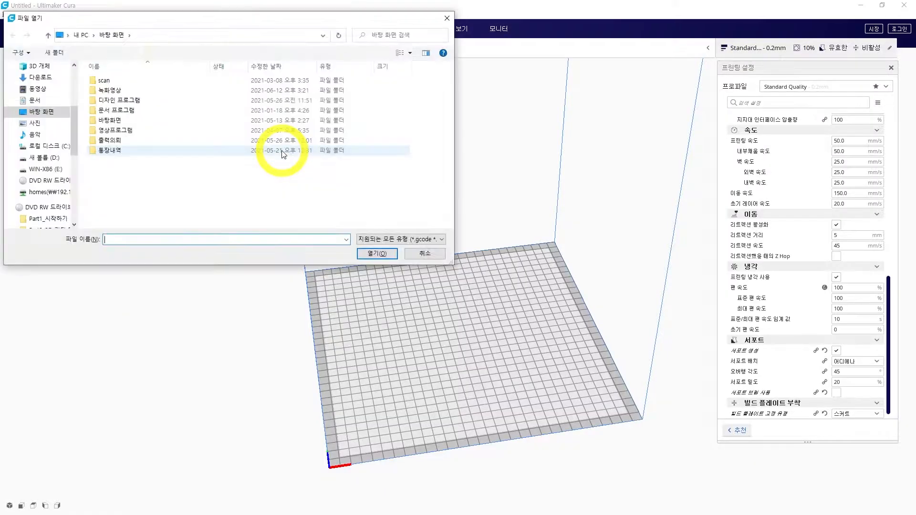
pyautogui.scroll(2, 68, 88)
pyautogui.click(38, 74)
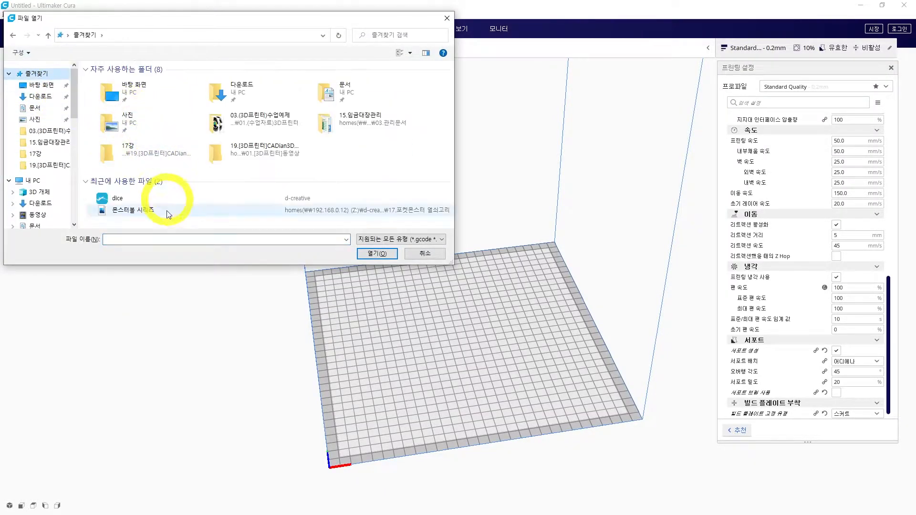
pyautogui.doubleClick(119, 198)
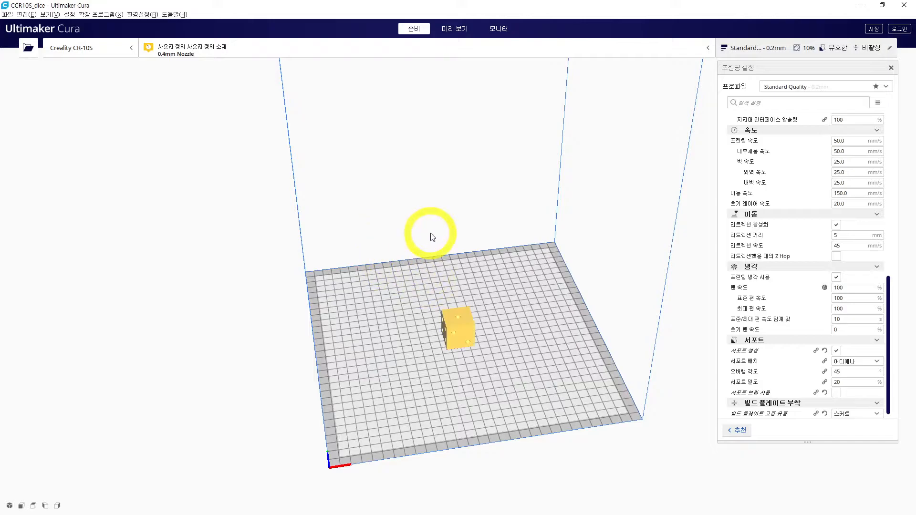
pyautogui.scroll(2, 492, 395)
pyautogui.scroll(1, 488, 388)
pyautogui.moveTo(486, 386); pyautogui.dragTo(411, 193, button='middle')
pyautogui.scroll(2, 470, 244)
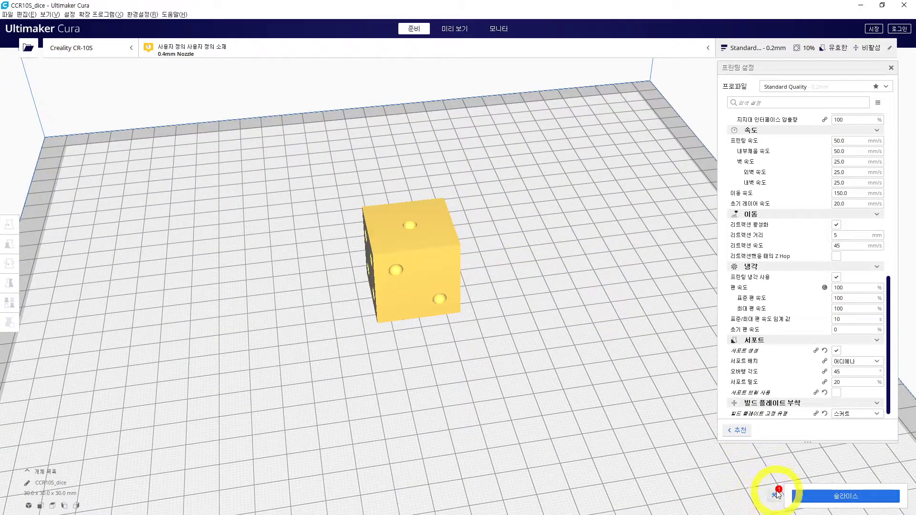
# Remove the Pause at height post-processing script and leave the script settings
pyautogui.click(776, 495)
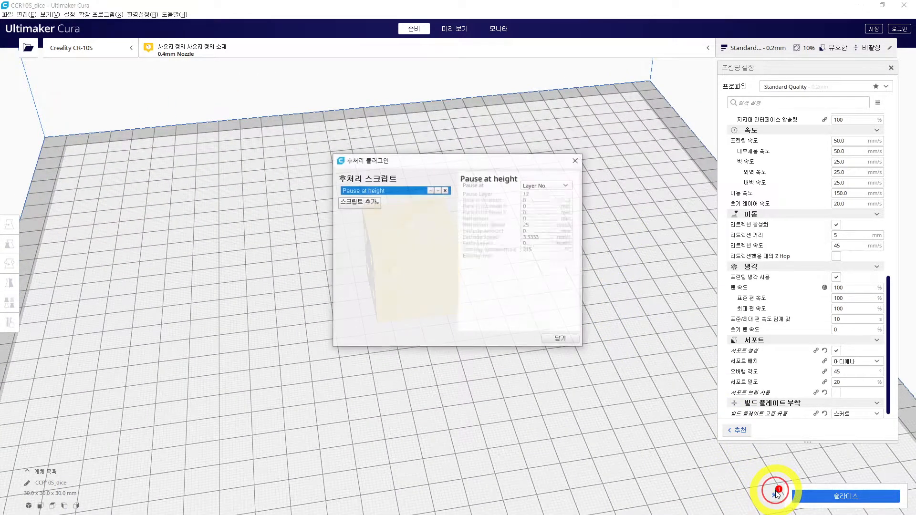
pyautogui.click(444, 190)
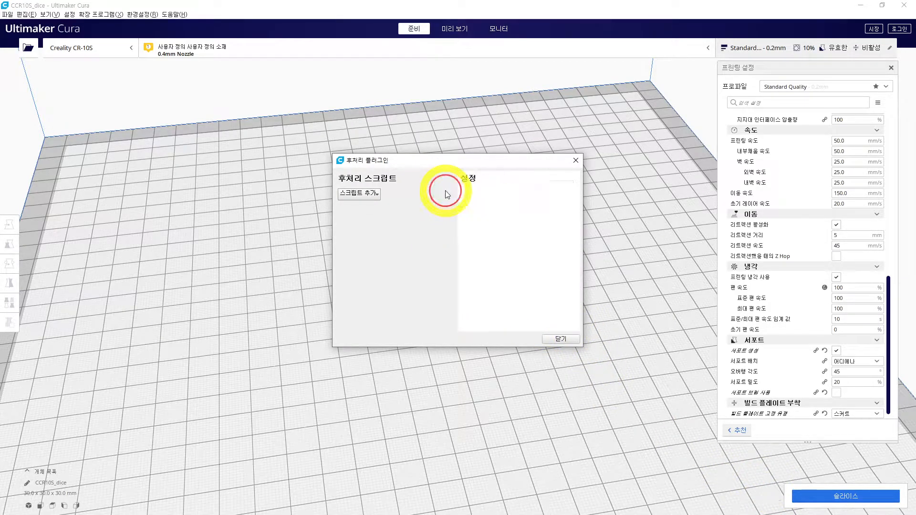
pyautogui.click(576, 161)
# Review the print settings from quality to build plate adhesion and slice the die
pyautogui.scroll(10, 843, 166)
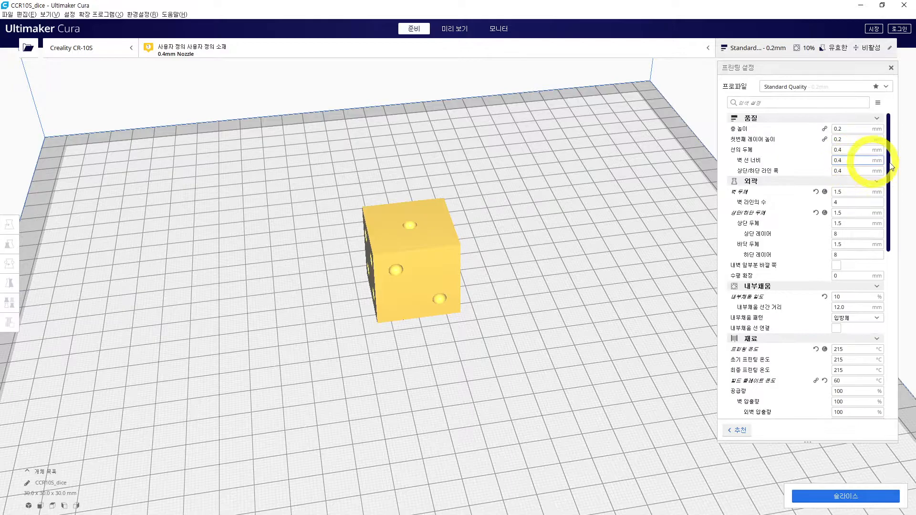
pyautogui.scroll(-10, 797, 203)
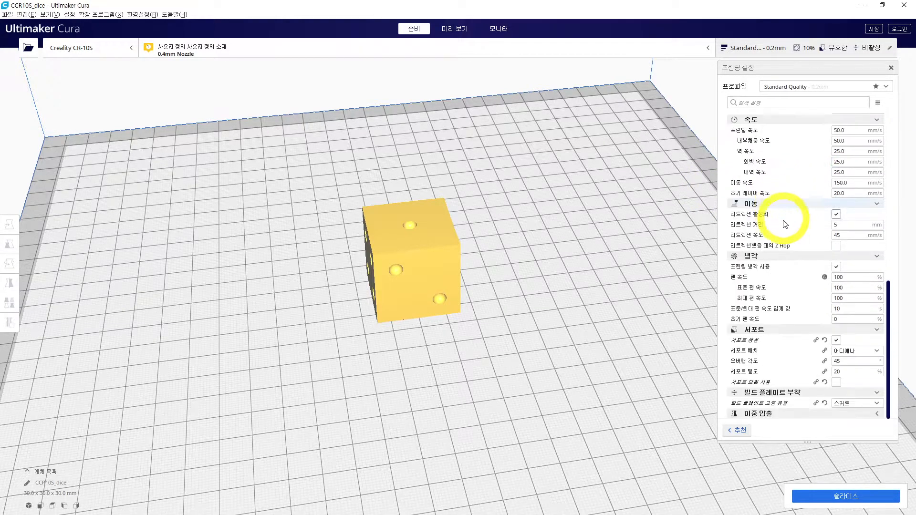
pyautogui.click(839, 497)
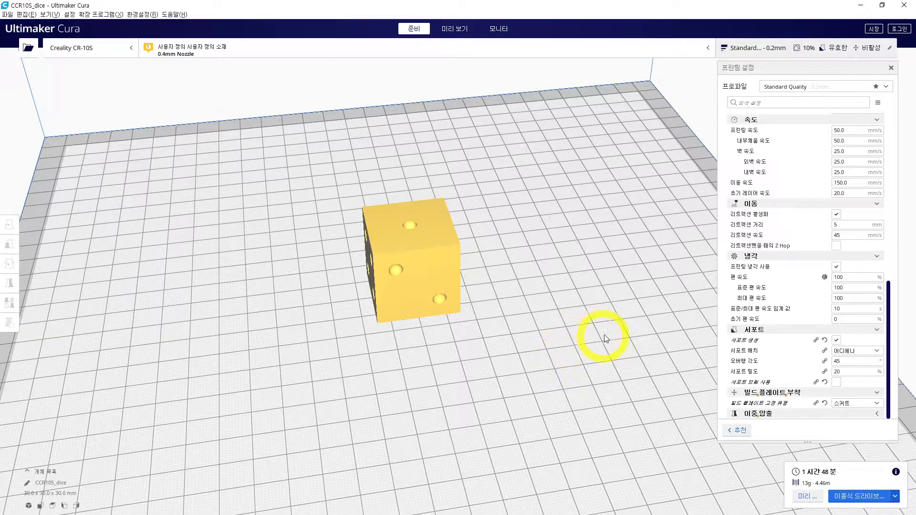
# Examine the die and its pips on the build plate from several sides
pyautogui.moveTo(386, 298); pyautogui.dragTo(467, 287, button='right')
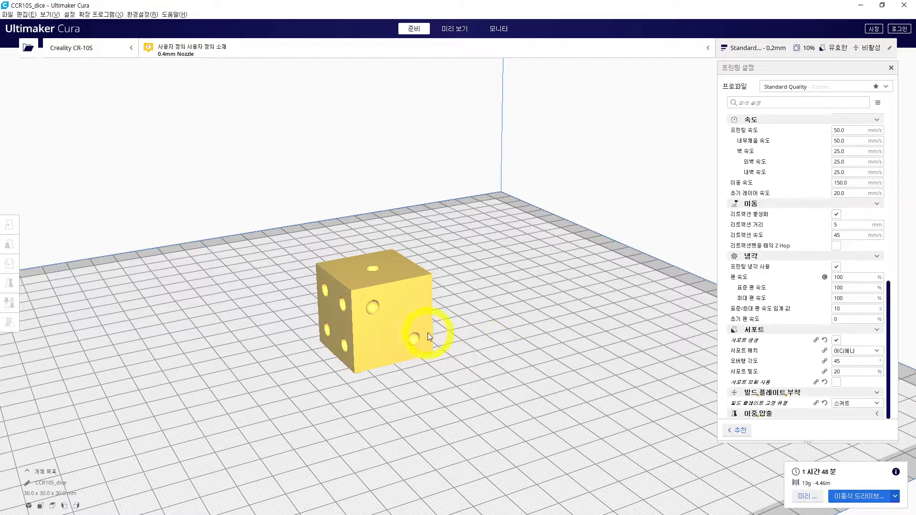
pyautogui.scroll(-2, 374, 342)
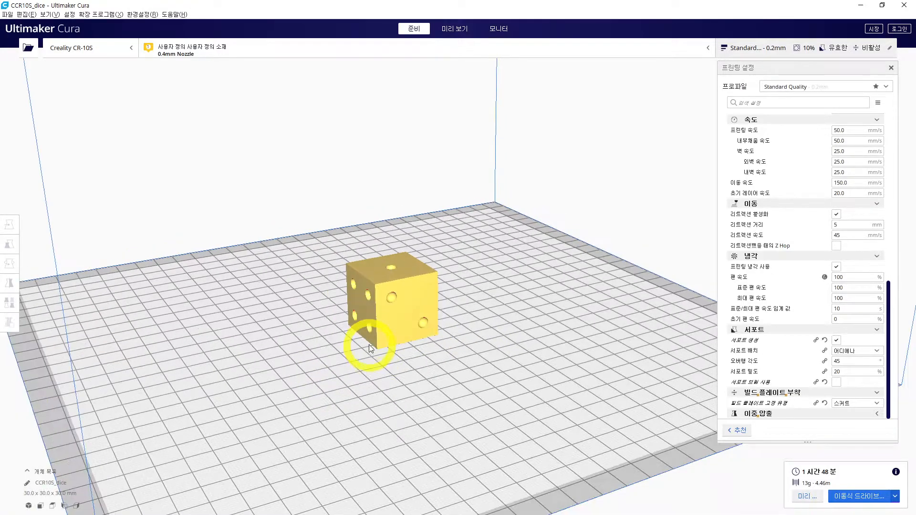
pyautogui.scroll(5, 371, 318)
pyautogui.moveTo(342, 337); pyautogui.dragTo(511, 336, button='right')
pyautogui.scroll(-5, 511, 334)
pyautogui.moveTo(510, 329); pyautogui.dragTo(494, 349, button='middle')
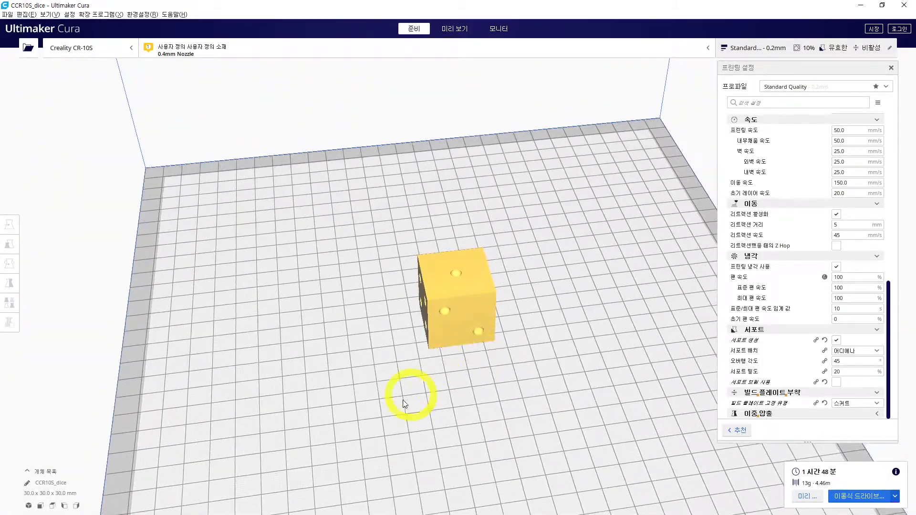
pyautogui.moveTo(383, 301); pyautogui.dragTo(376, 328, button='middle')
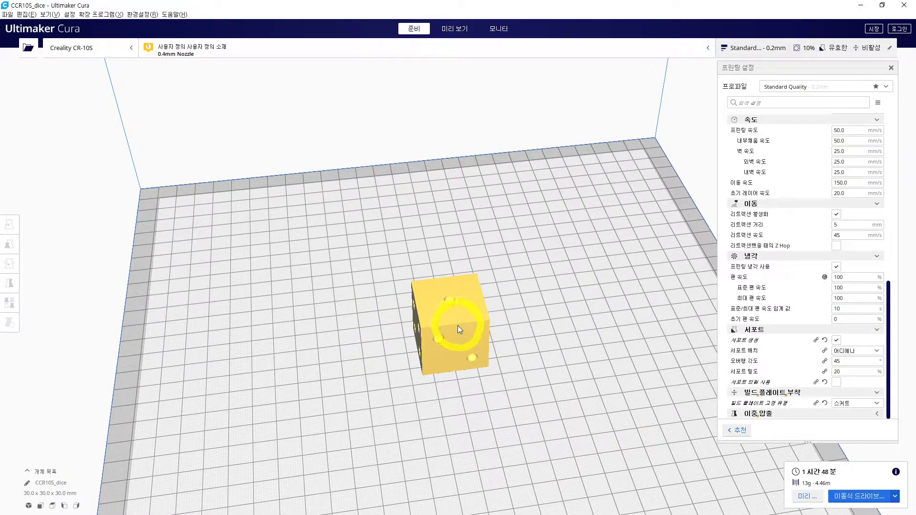
pyautogui.moveTo(460, 327); pyautogui.dragTo(426, 329, button='middle')
pyautogui.scroll(4, 435, 319)
pyautogui.moveTo(423, 334); pyautogui.dragTo(464, 321, button='right')
pyautogui.moveTo(466, 279); pyautogui.dragTo(460, 308, button='right')
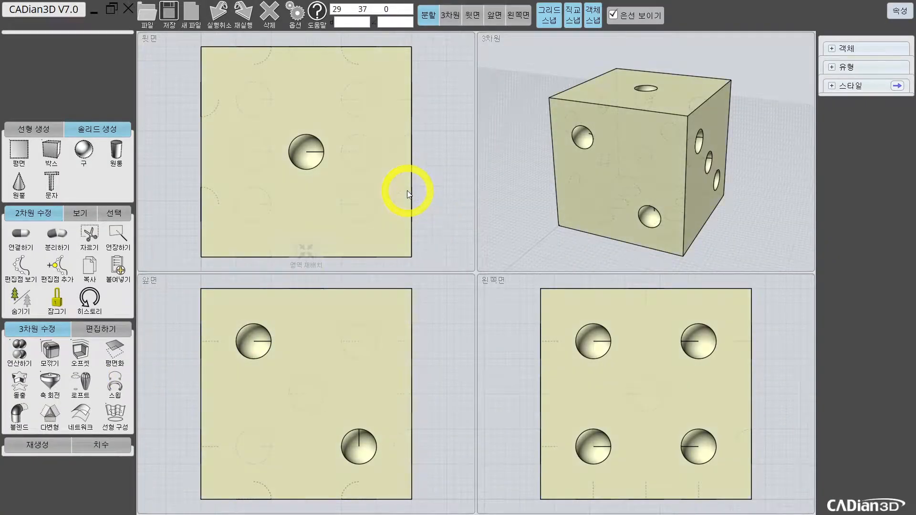
# Draw a 30 × 30 mm rectangle from its corner beside the die in the top view
pyautogui.scroll(-5, 309, 188)
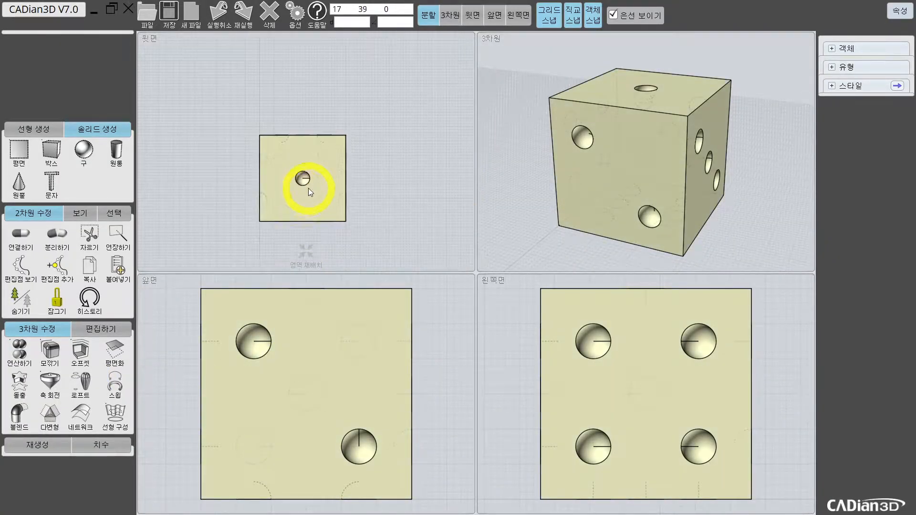
pyautogui.click(306, 256)
pyautogui.scroll(-4, 443, 214)
pyautogui.moveTo(422, 196); pyautogui.dragTo(333, 153, button='middle')
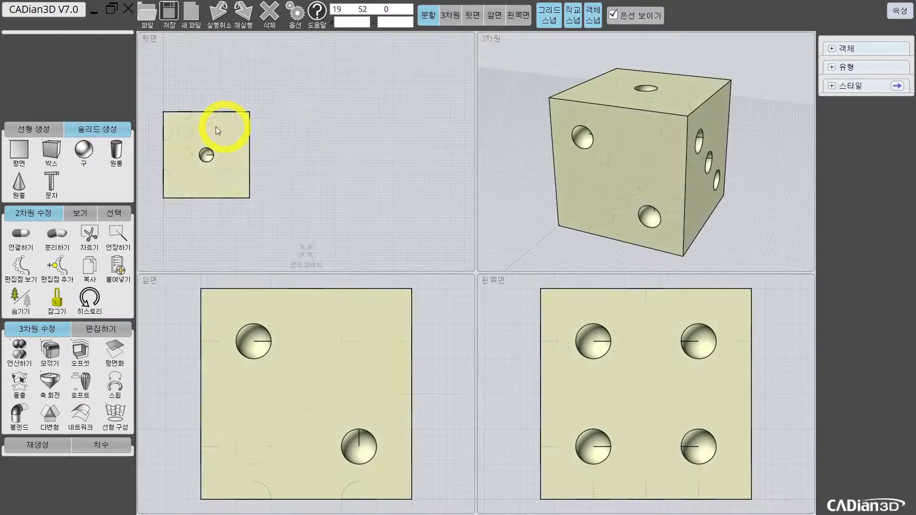
pyautogui.click(48, 132)
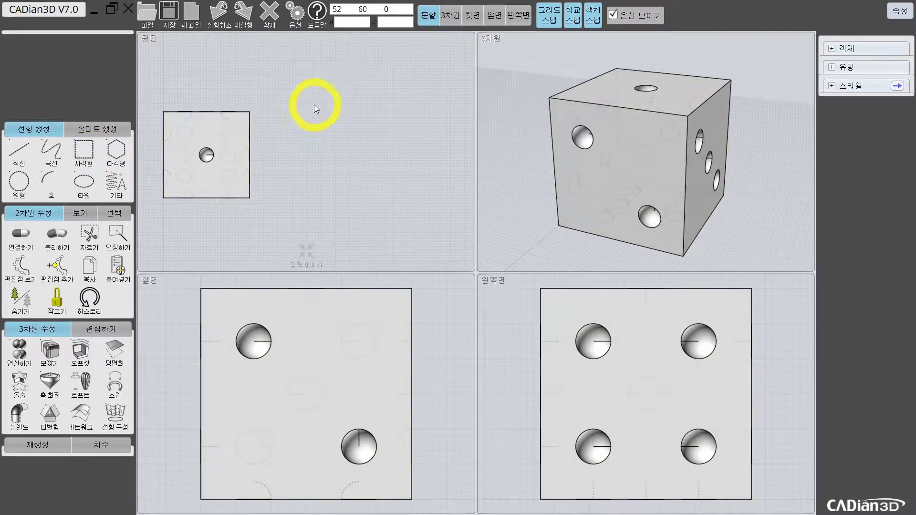
pyautogui.click(202, 158)
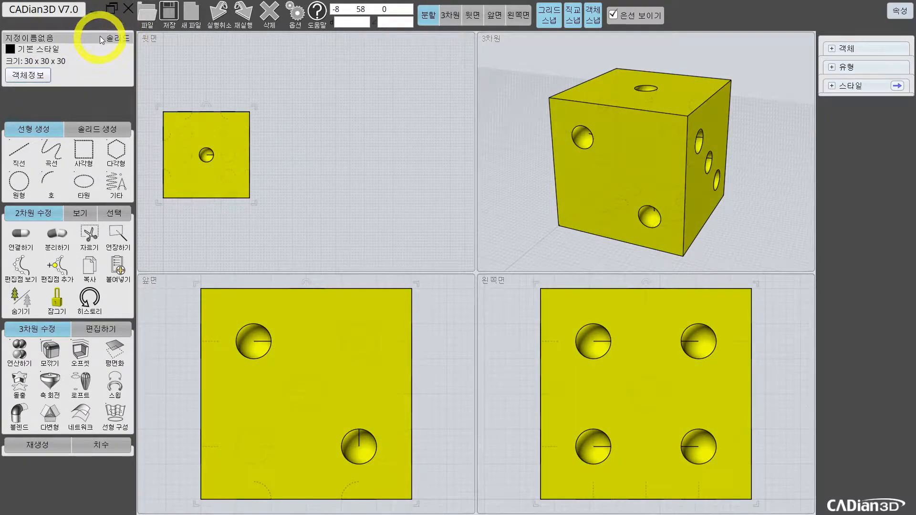
pyautogui.click(89, 149)
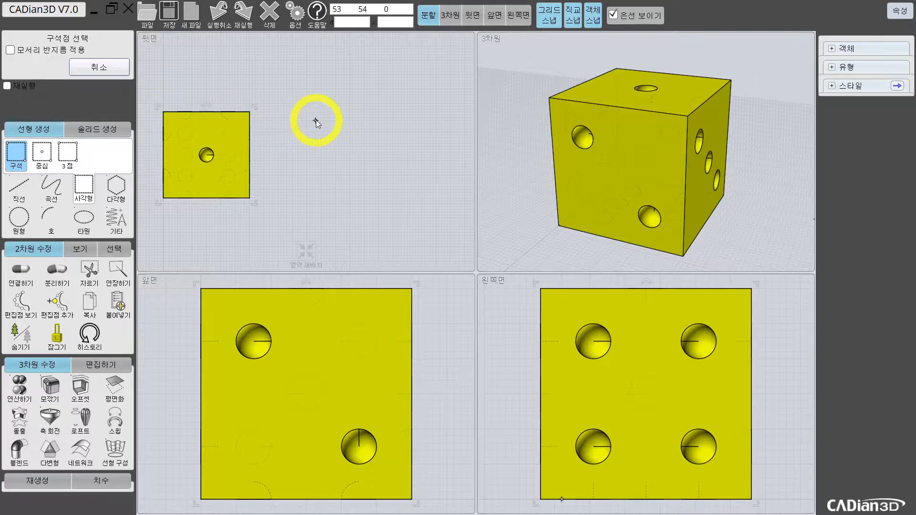
pyautogui.click(276, 113)
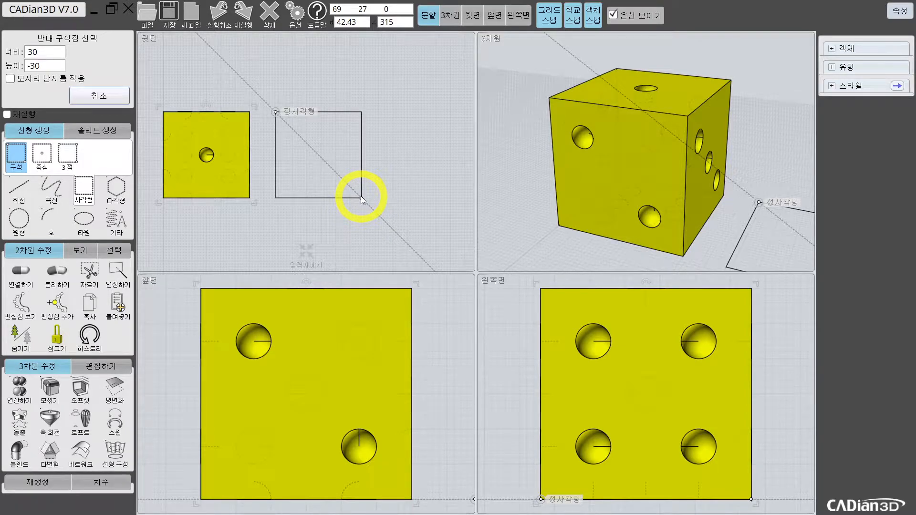
pyautogui.press('Tab')
pyautogui.write('30')
pyautogui.press('Return')
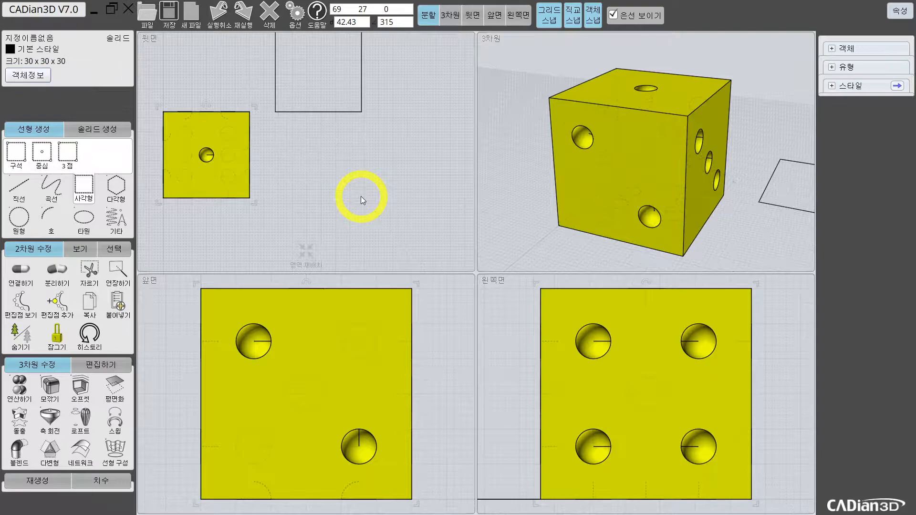
# Move the 30 mm square down level with the die and enlarge the top view to fill the workspace
pyautogui.click(334, 112)
pyautogui.moveTo(334, 113)
pyautogui.mouseDown()
pyautogui.moveTo(362, 188)
pyautogui.moveTo(345, 193)
pyautogui.mouseUp()
pyautogui.click(395, 163)
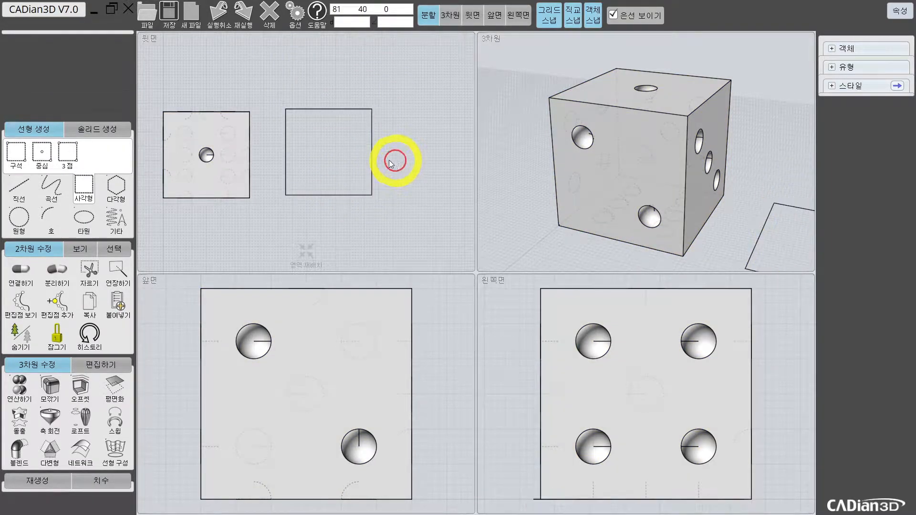
pyautogui.scroll(2, 375, 143)
pyautogui.click(477, 18)
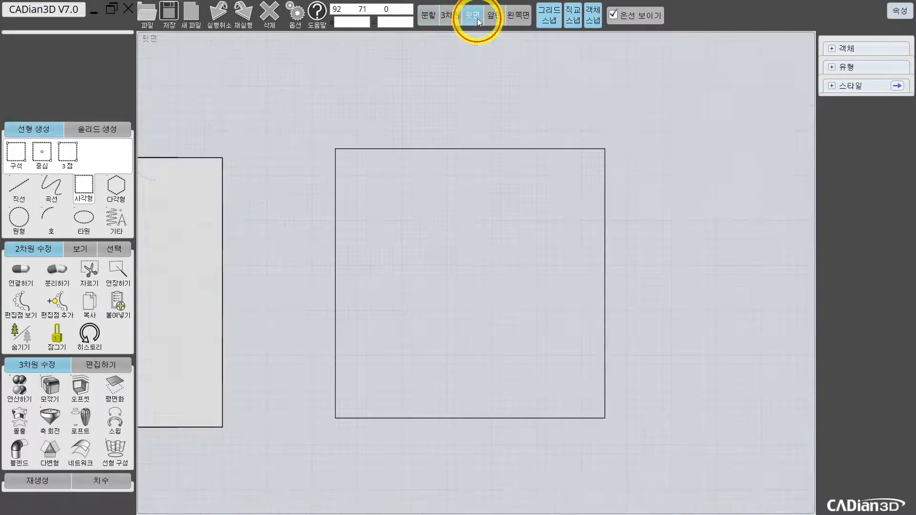
pyautogui.scroll(-2, 470, 146)
pyautogui.moveTo(468, 147); pyautogui.dragTo(395, 123, button='middle')
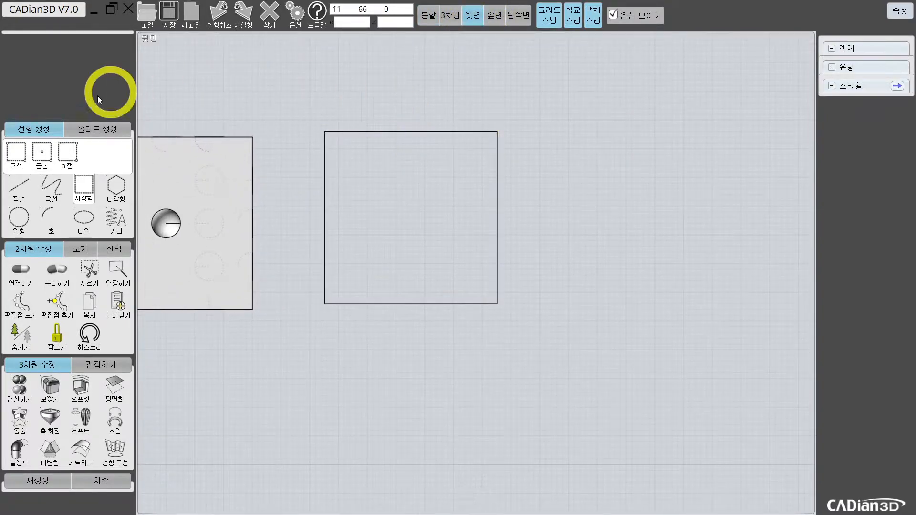
# Draw a 27 × 27 mm center-based rectangle from the middle of the 30 mm square
pyautogui.click(155, 187)
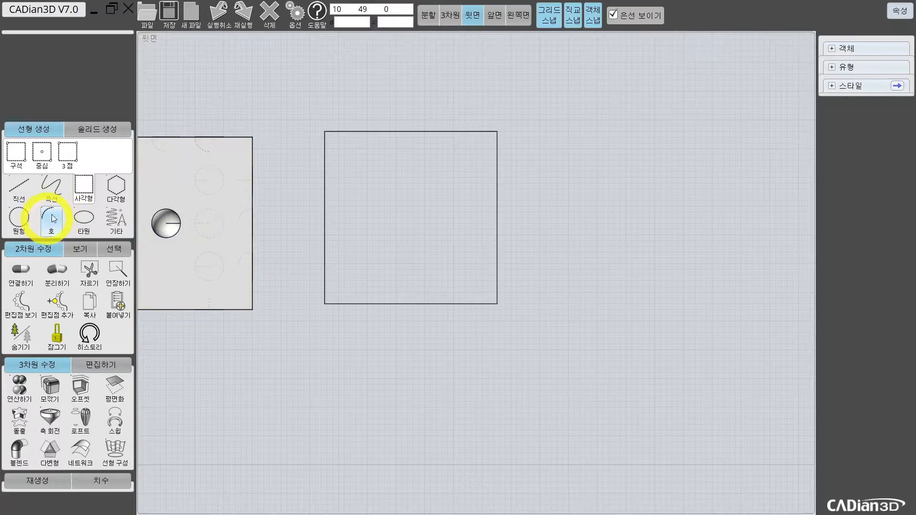
pyautogui.click(42, 152)
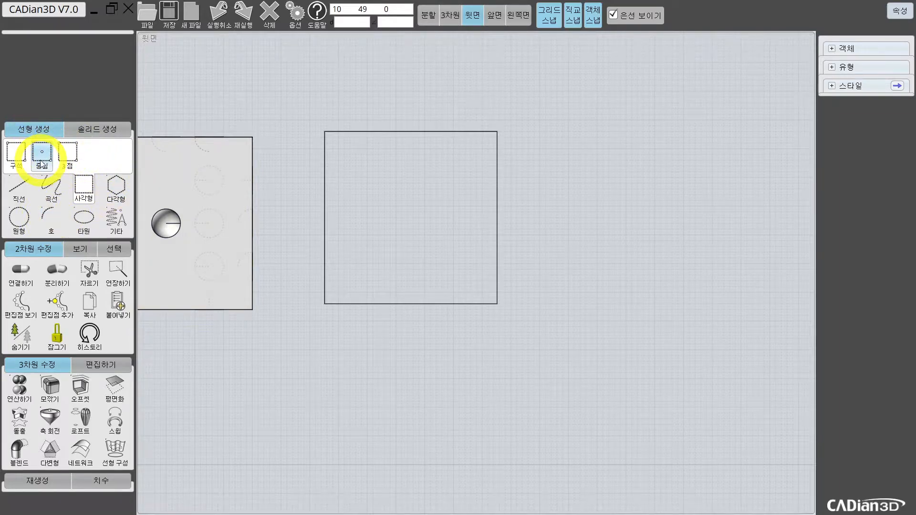
pyautogui.click(413, 217)
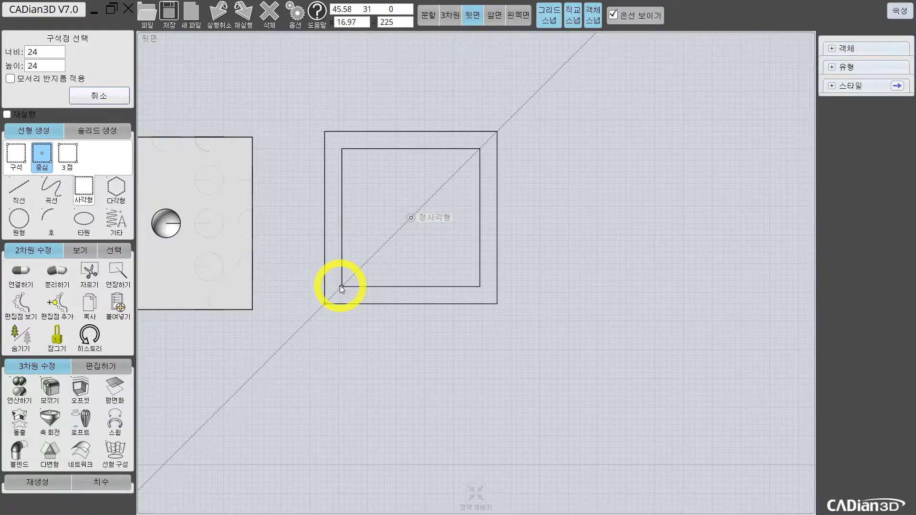
pyautogui.scroll(2, 340, 285)
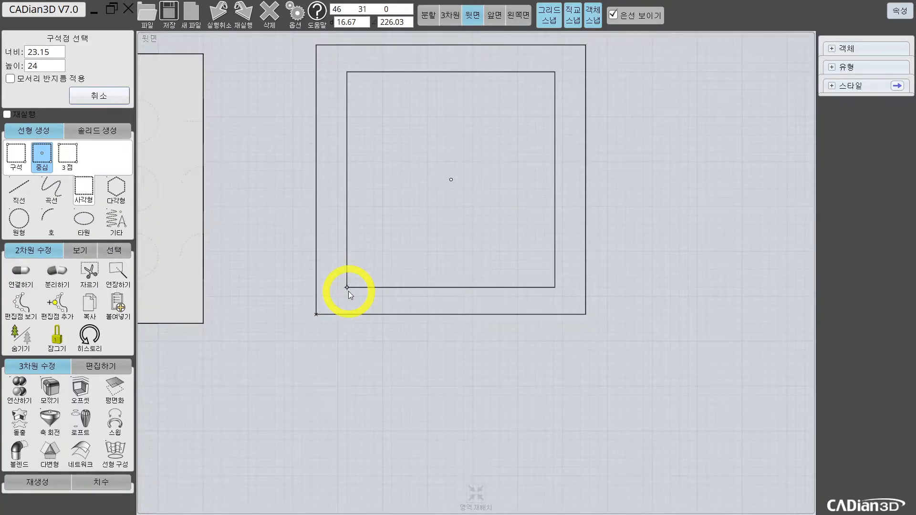
pyautogui.press('Tab')
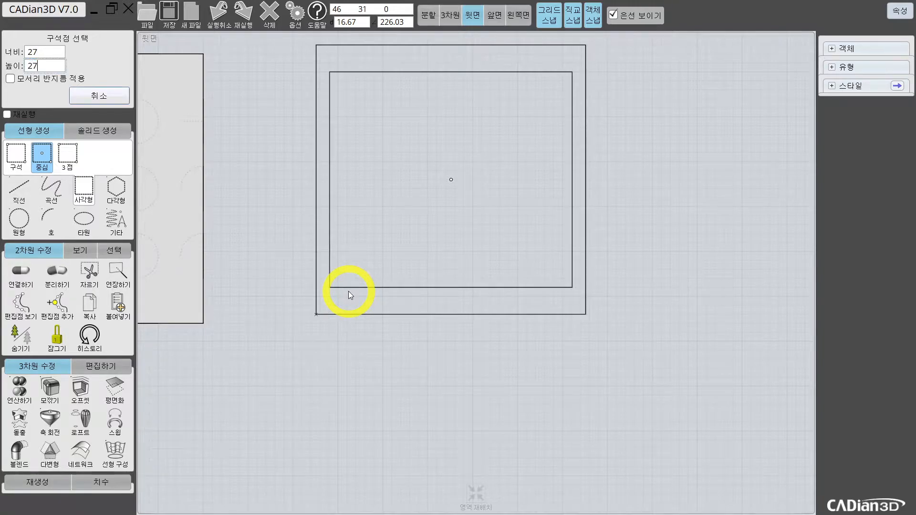
pyautogui.press('Return')
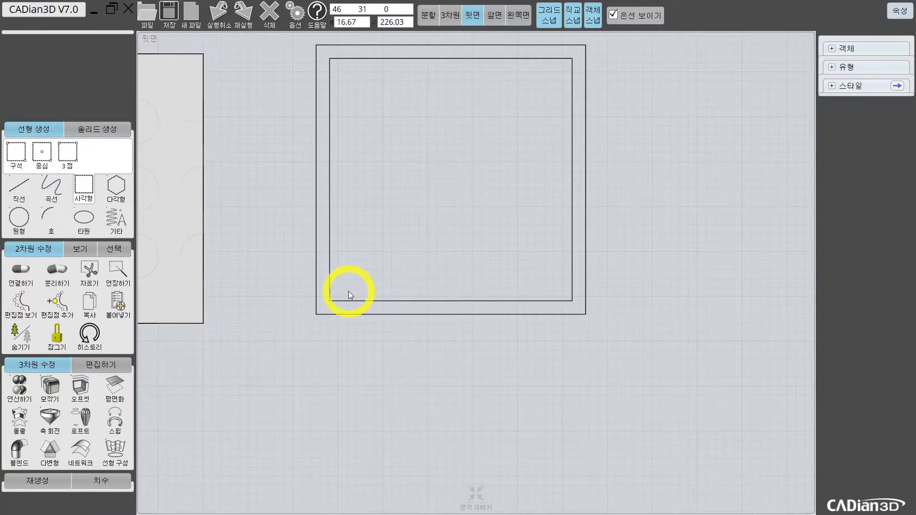
# Delete the inner 27 mm square
pyautogui.scroll(5, 387, 287)
pyautogui.scroll(-6, 502, 300)
pyautogui.scroll(-2, 501, 299)
pyautogui.click(474, 304)
pyautogui.press('Delete')
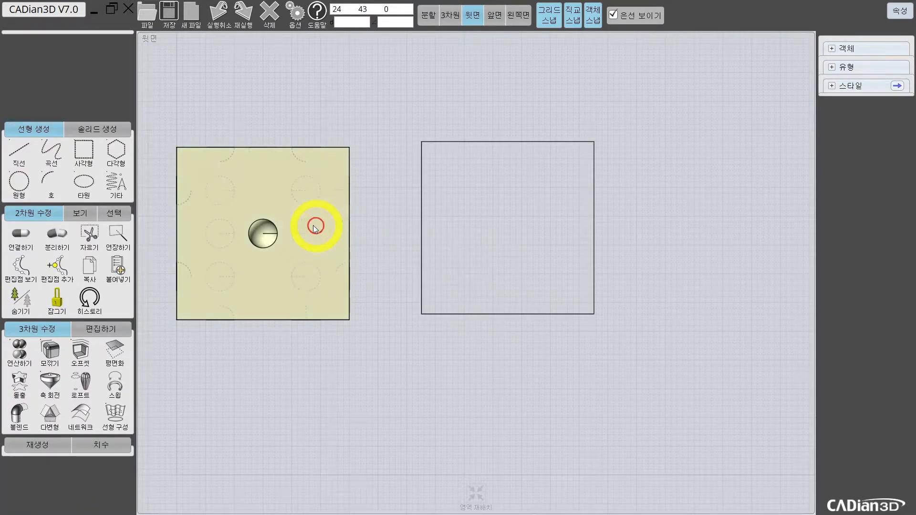
pyautogui.click(90, 158)
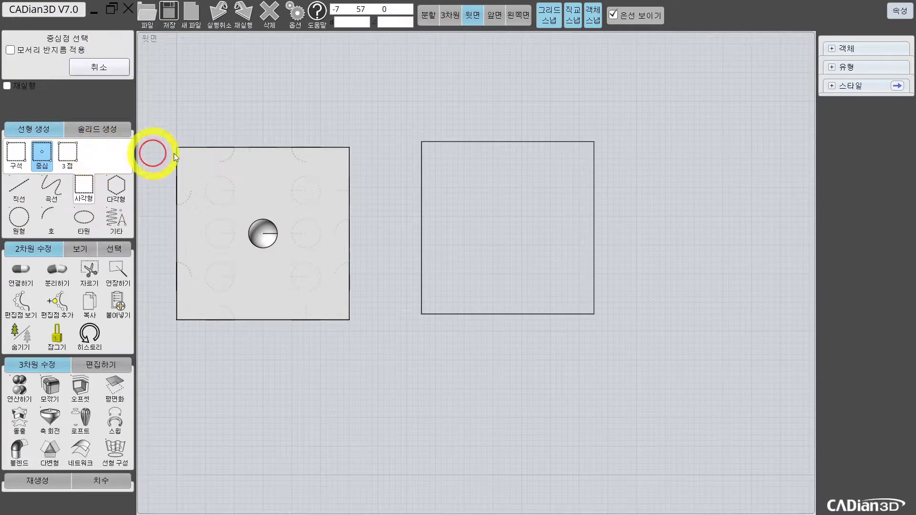
pyautogui.click(507, 229)
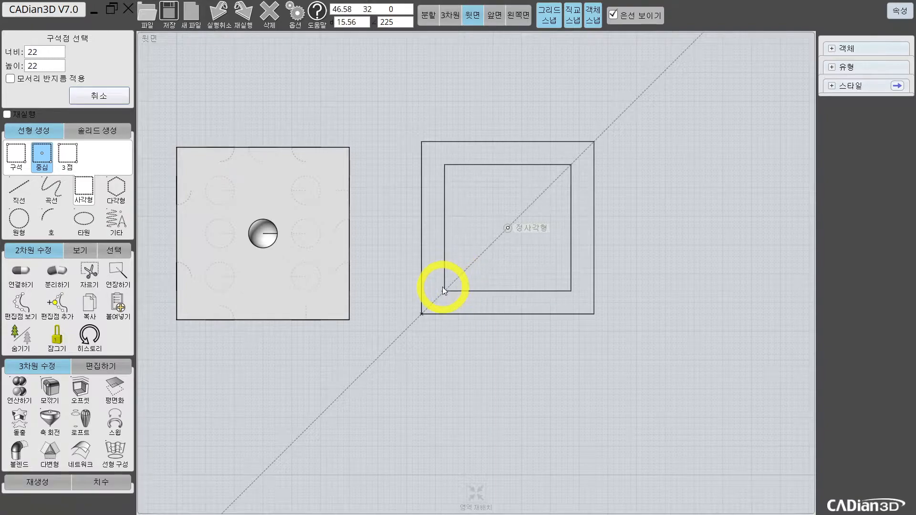
pyautogui.scroll(2, 439, 293)
pyautogui.scroll(2, 451, 287)
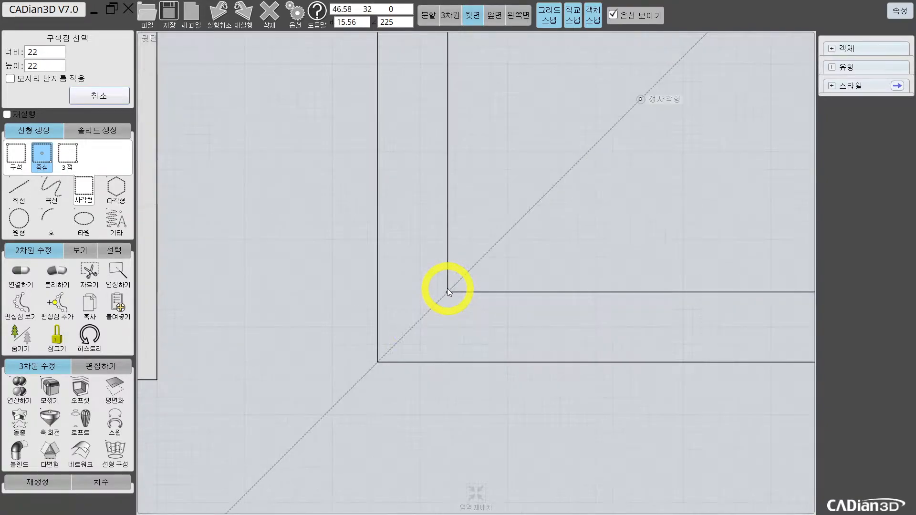
pyautogui.click(426, 327)
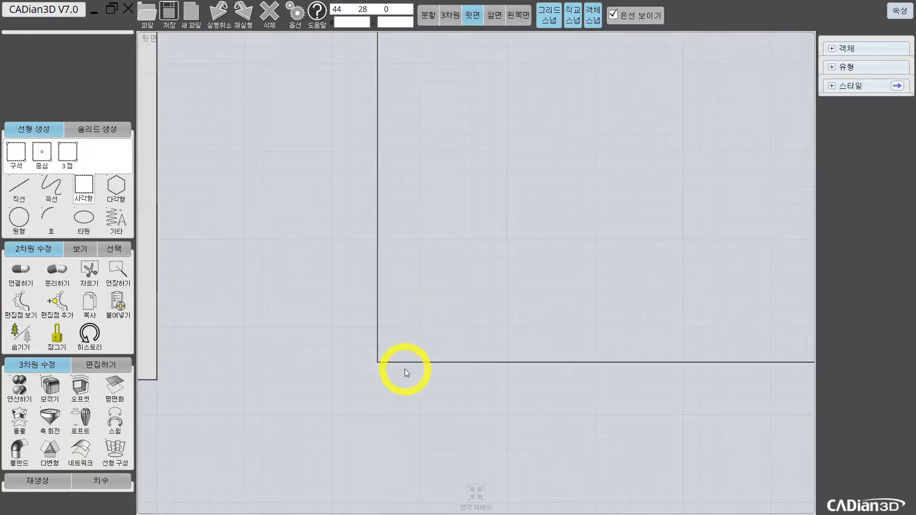
# Offset the 30 mm square inward by 3 mm using the distance method (거리점)
pyautogui.scroll(-3, 434, 319)
pyautogui.scroll(1, 362, 315)
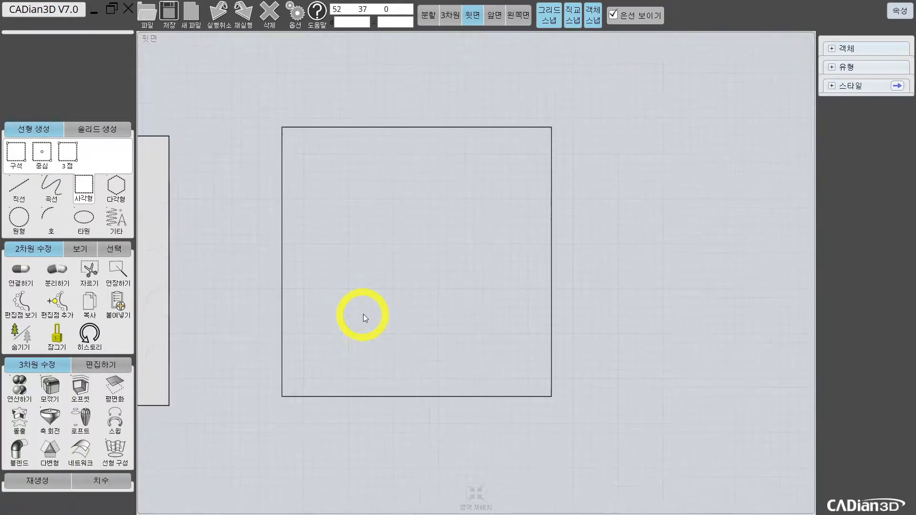
pyautogui.click(300, 394)
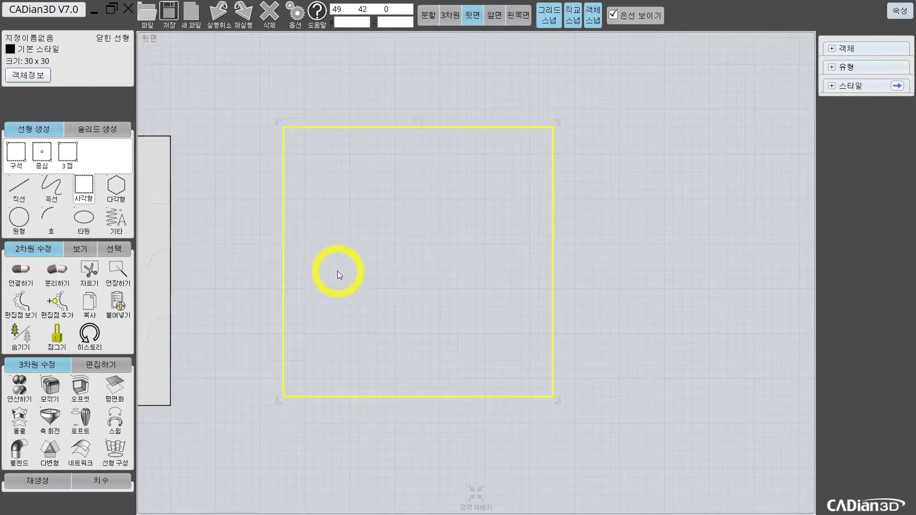
pyautogui.click(75, 398)
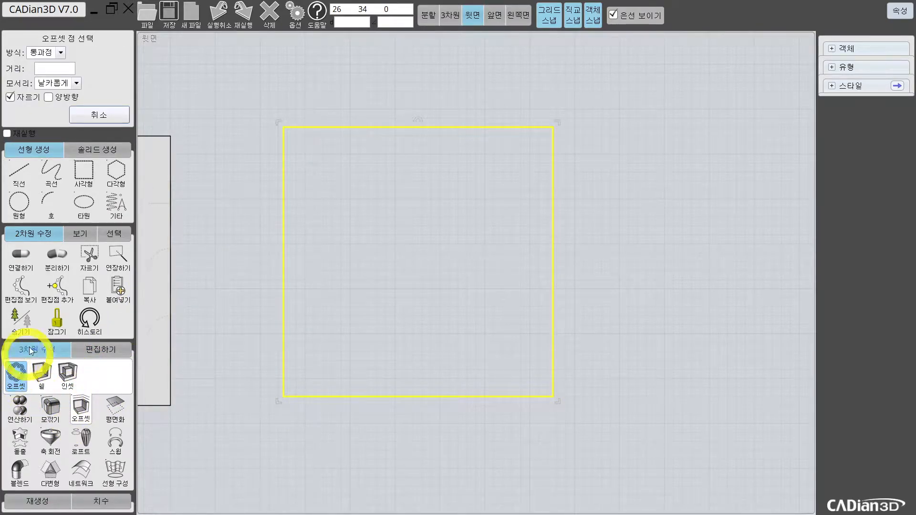
pyautogui.click(46, 53)
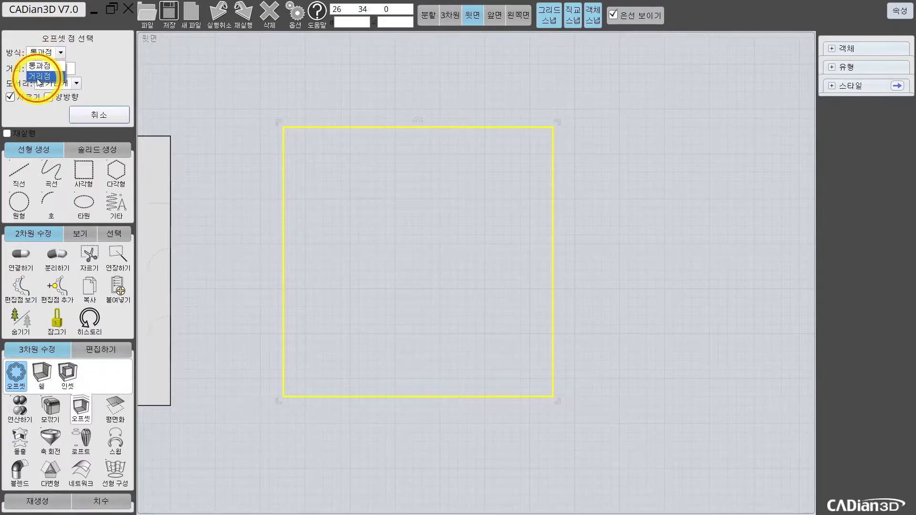
pyautogui.click(36, 80)
pyautogui.click(43, 69)
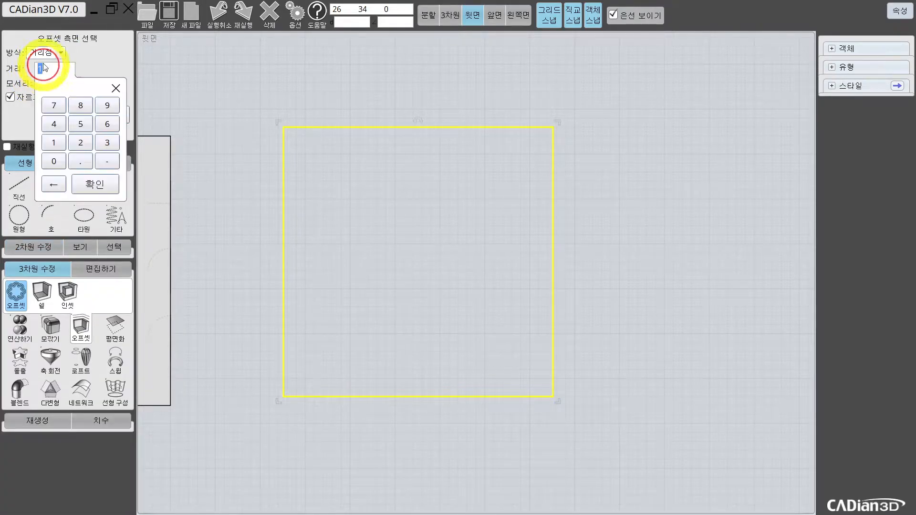
pyautogui.click(108, 142)
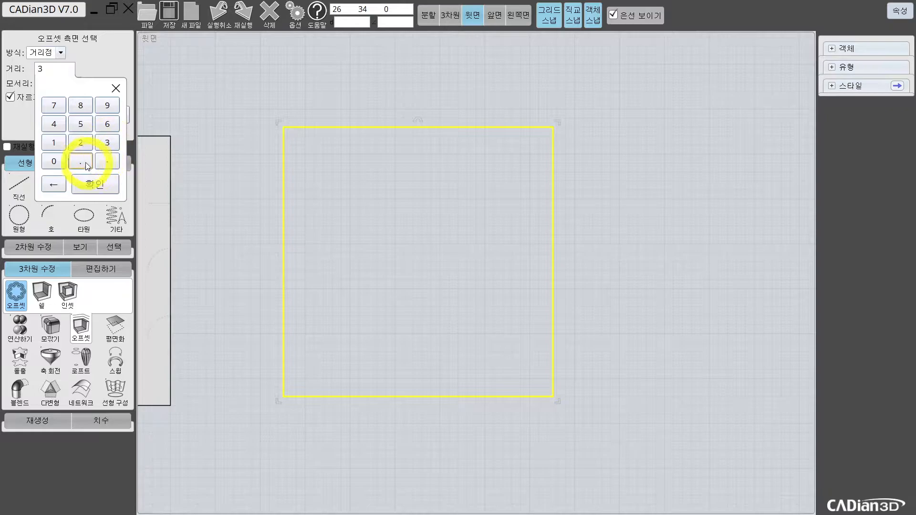
pyautogui.click(85, 185)
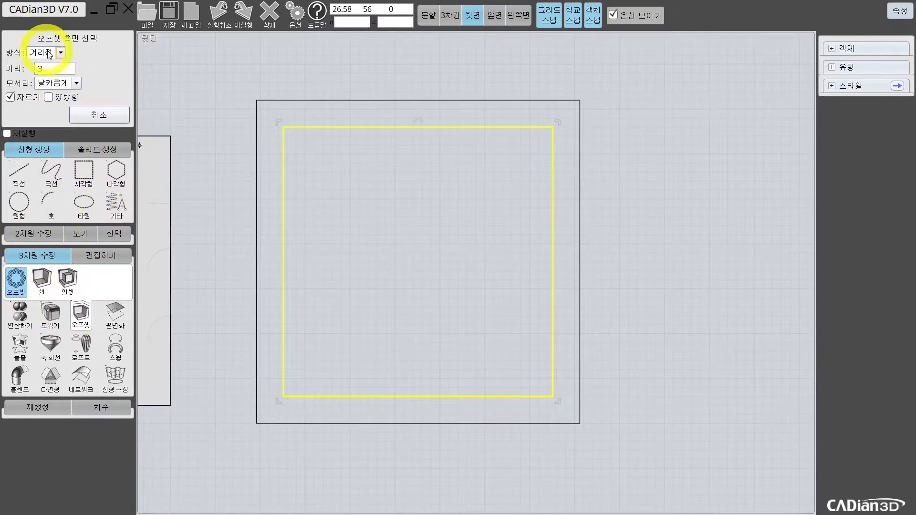
pyautogui.click(356, 334)
# Draw a center-based rectangle at the midpoint of the inner square's top edge, extending up to the outer square's top edge
pyautogui.scroll(-3, 323, 362)
pyautogui.scroll(2, 343, 313)
pyautogui.scroll(1, 361, 282)
pyautogui.moveTo(373, 261); pyautogui.dragTo(332, 248, button='middle')
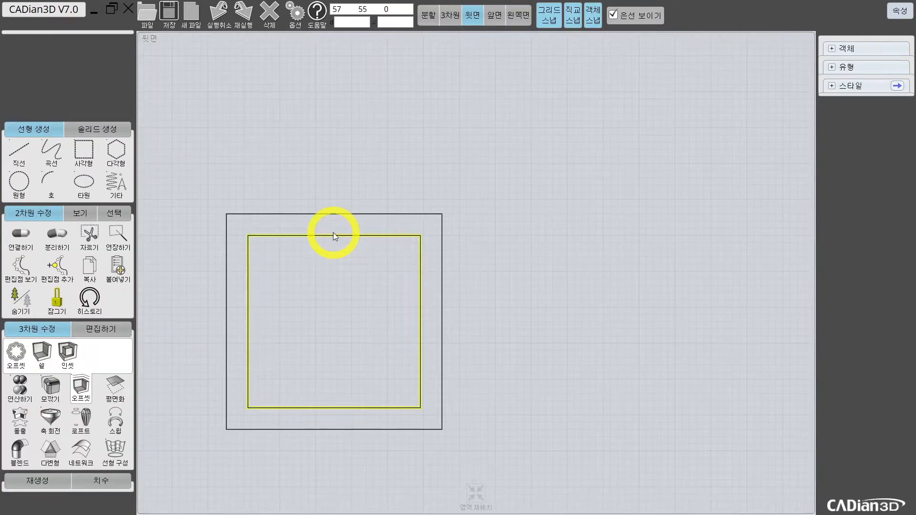
pyautogui.click(333, 234)
pyautogui.scroll(2, 366, 247)
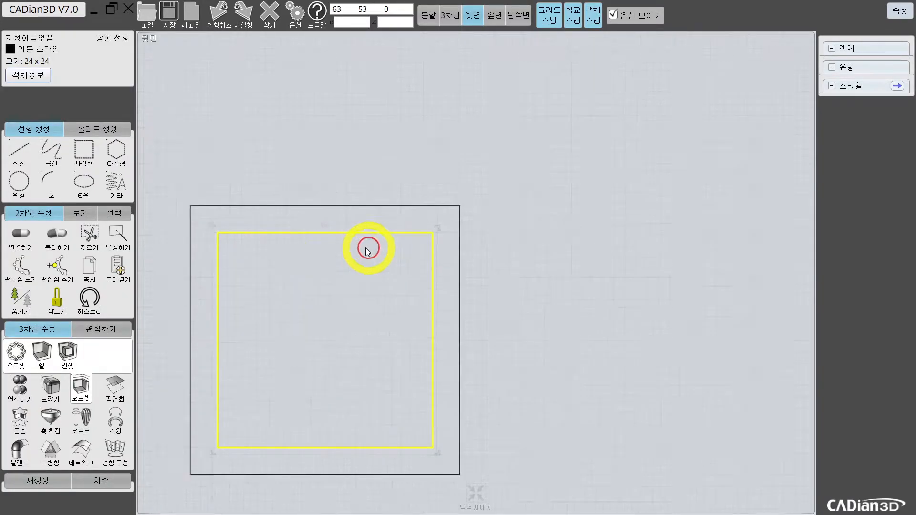
pyautogui.click(81, 157)
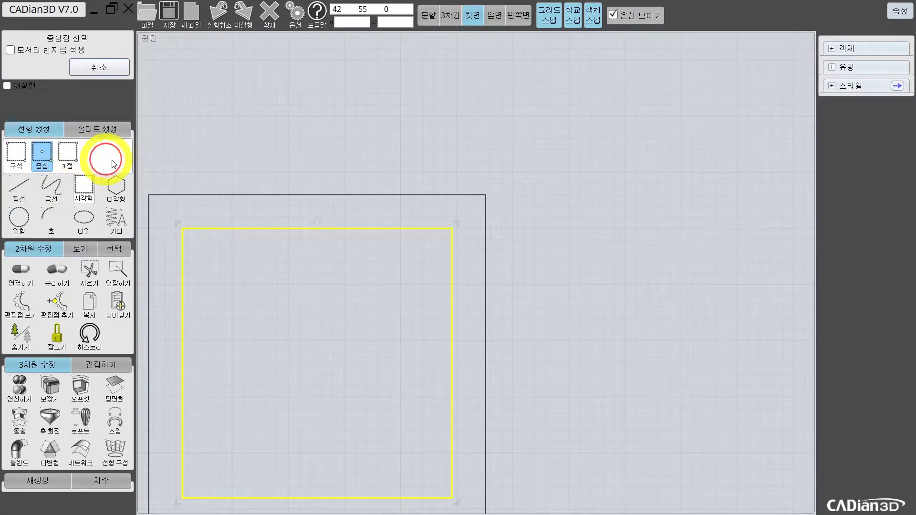
pyautogui.click(318, 229)
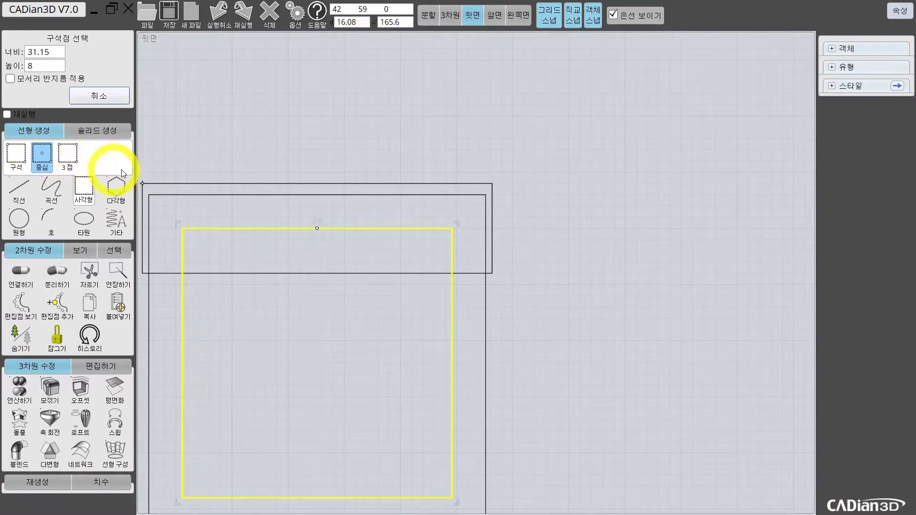
pyautogui.click(380, 199)
pyautogui.moveTo(413, 299); pyautogui.dragTo(391, 303, button='middle')
# Draw a center-based rectangle about 6 × 8 mm at the midpoint of the inner square's right edge, reaching the outer square's right edge
pyautogui.rightClick(392, 305)
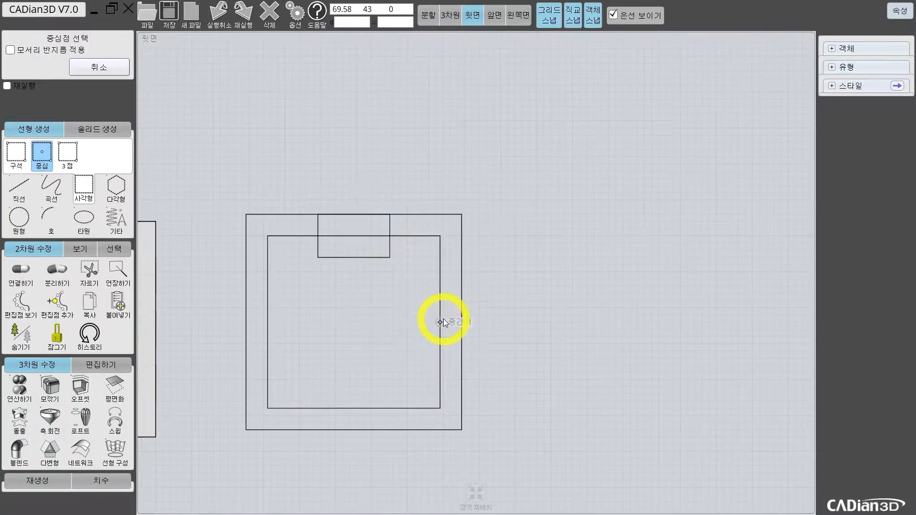
pyautogui.click(440, 322)
pyautogui.scroll(3, 460, 357)
pyautogui.click(460, 340)
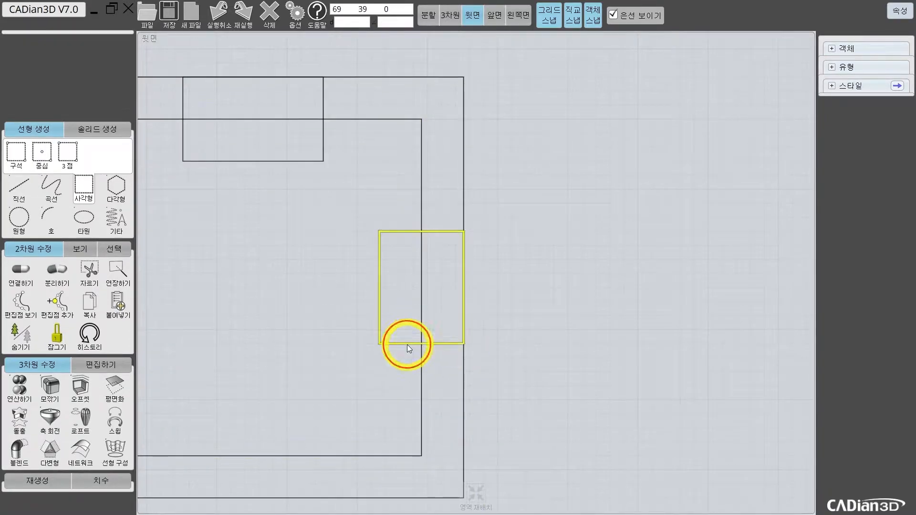
# Set the Y size of the rectangle on the inner square's right edge to 10
pyautogui.click(408, 344)
pyautogui.click(38, 64)
pyautogui.click(590, 361)
pyautogui.click(466, 311)
pyautogui.click(38, 63)
pyautogui.doubleClick(32, 108)
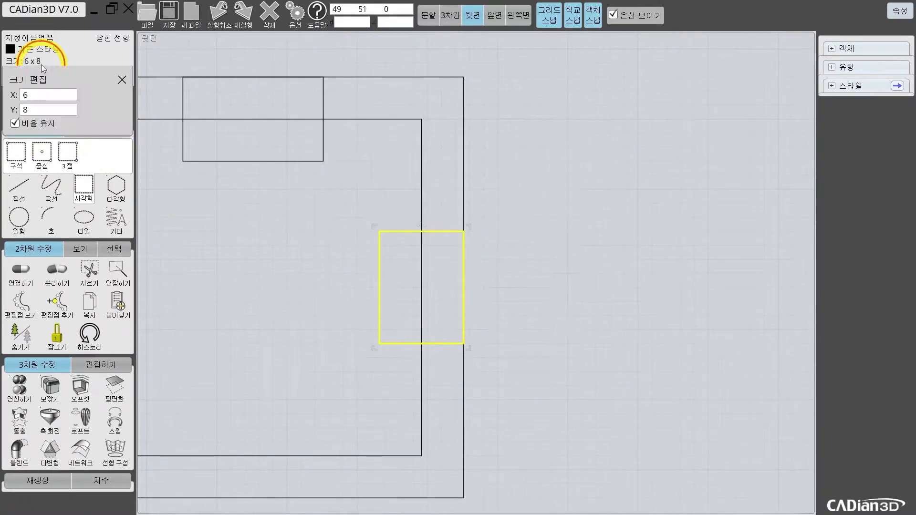
pyautogui.write('10')
pyautogui.press('Return')
# Mirror the top and right rectangles about the square's center lines onto the bottom and left edges
pyautogui.scroll(-3, 364, 228)
pyautogui.click(22, 416)
pyautogui.click(101, 352)
pyautogui.click(19, 403)
pyautogui.click(307, 259)
pyautogui.click(306, 194)
pyautogui.click(306, 193)
pyautogui.click(18, 384)
pyautogui.click(308, 260)
pyautogui.click(359, 262)
pyautogui.click(358, 262)
# Using the inner square and four rectangles as trim objects, trim the overlapping segments on the left and top sides, undoing the wrong corner cut
pyautogui.click(371, 263)
pyautogui.click(361, 344)
pyautogui.click(335, 324)
pyautogui.click(295, 207)
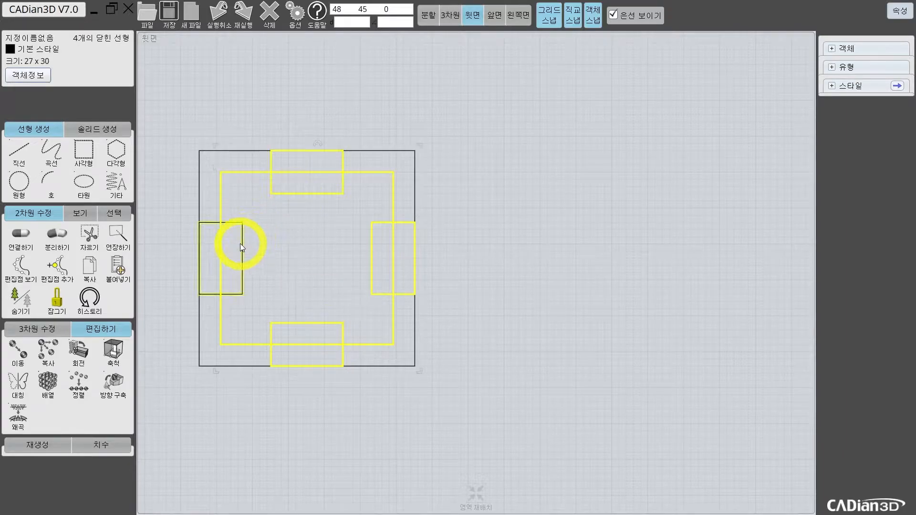
pyautogui.click(242, 237)
pyautogui.click(352, 209)
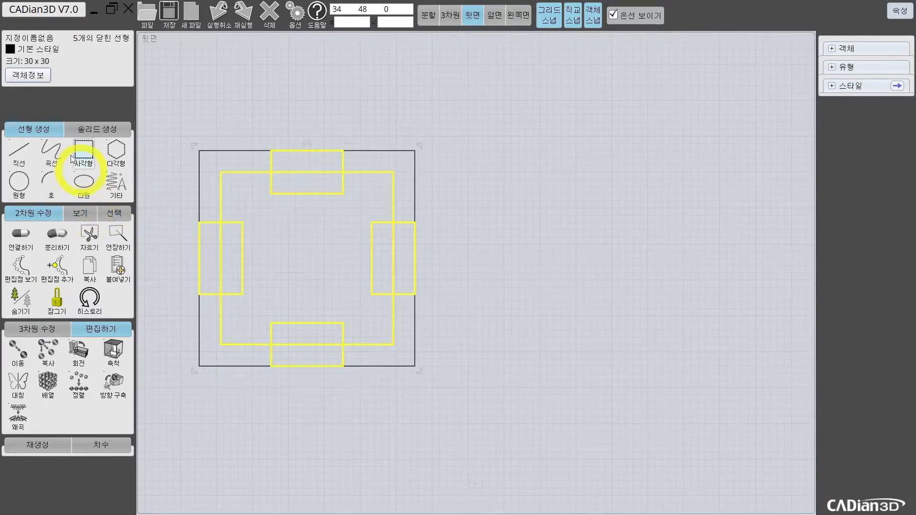
pyautogui.click(89, 235)
pyautogui.click(242, 246)
pyautogui.click(222, 250)
pyautogui.click(304, 195)
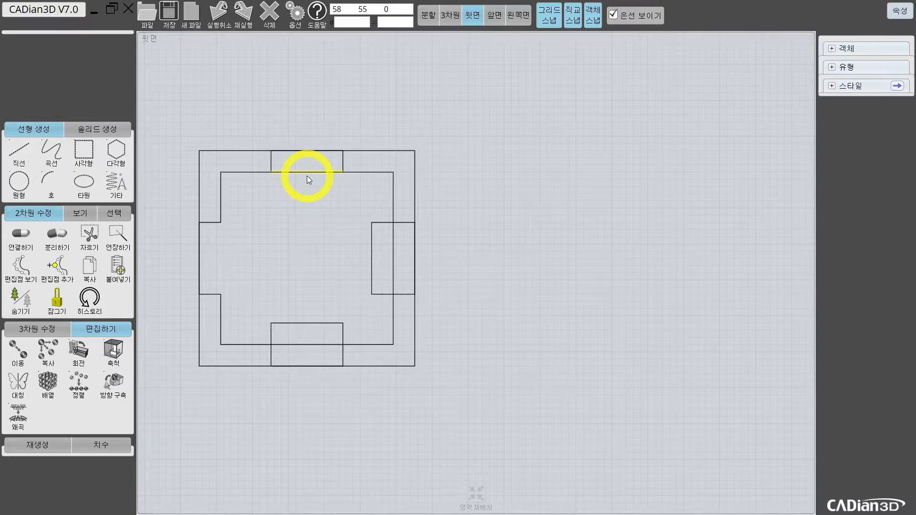
pyautogui.click(237, 174)
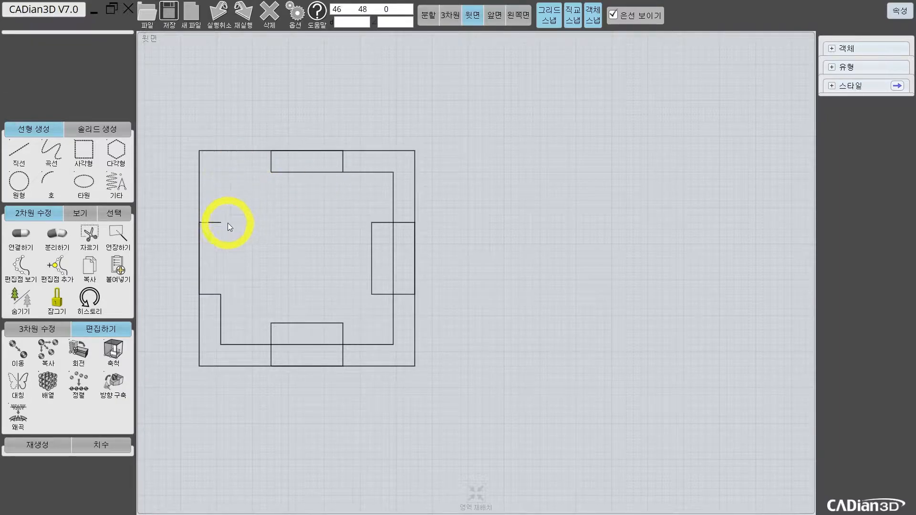
pyautogui.hotkey('ctrl', 'z')
# Trim the remaining overlapping segments between the inner square and the top, right and bottom rectangles
pyautogui.click(307, 172)
pyautogui.click(372, 260)
pyautogui.click(395, 260)
pyautogui.click(307, 323)
pyautogui.click(307, 345)
# Join the trimmed segments into one closed outline with a tab on each side
pyautogui.moveTo(169, 134); pyautogui.dragTo(427, 386)
pyautogui.click(21, 237)
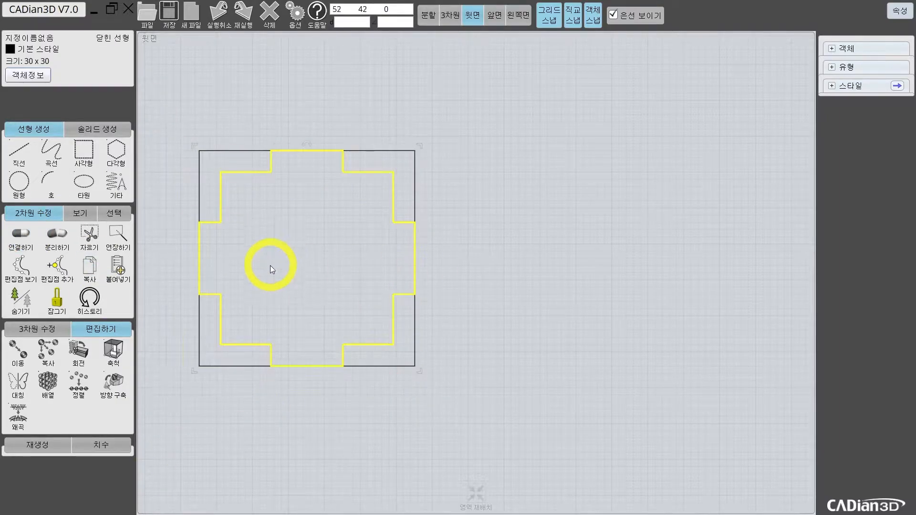
pyautogui.click(307, 273)
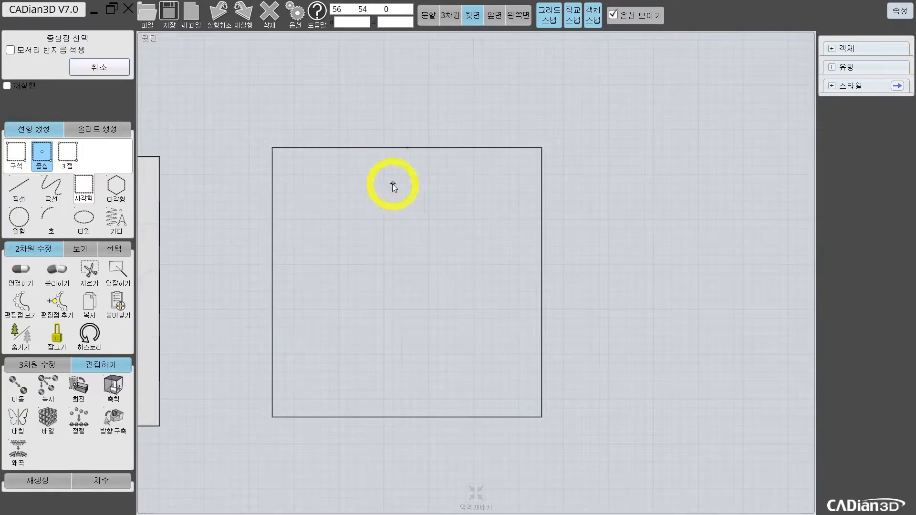
# Draw a center-based 10 × 6 rectangle at the midpoint of the square's top edge and mirror it onto the bottom edge
pyautogui.click(406, 148)
pyautogui.click(452, 175)
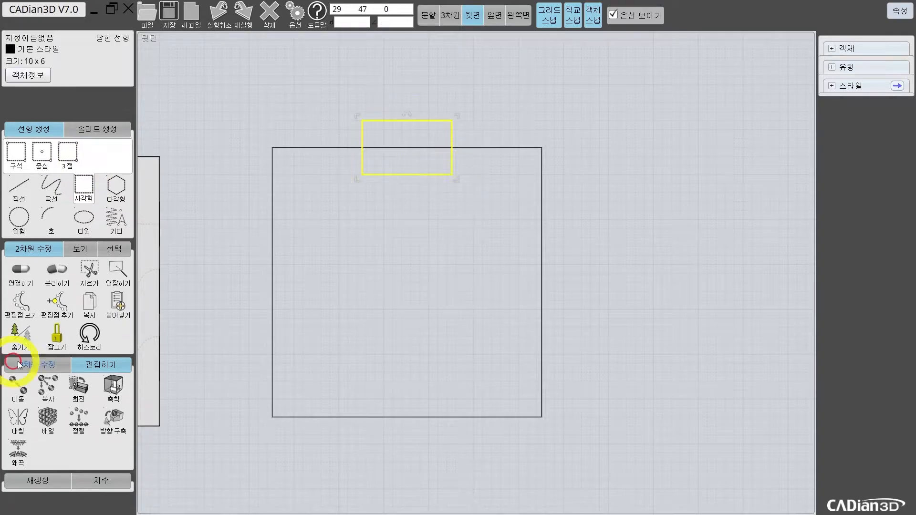
pyautogui.click(58, 365)
pyautogui.click(406, 283)
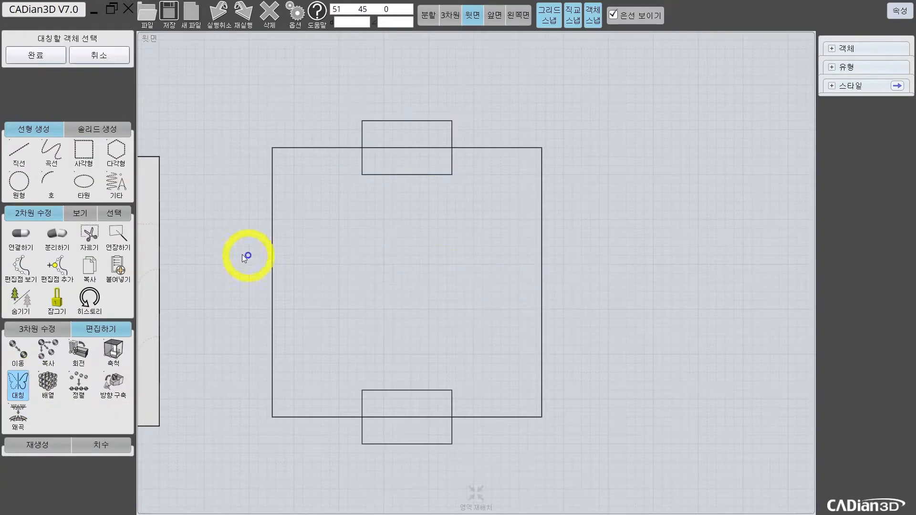
# Draw a center-based 6 × 10 rectangle at the midpoint of the square's left edge and mirror it onto the right edge
pyautogui.click(83, 153)
pyautogui.click(41, 157)
pyautogui.click(272, 282)
pyautogui.write('6')
pyautogui.press('Tab')
pyautogui.write('10')
pyautogui.click(18, 386)
pyautogui.click(407, 282)
# Trim the square's edges inside the four rectangles and the rectangle parts outside the square to form a notch on each side
pyautogui.moveTo(222, 100); pyautogui.dragTo(589, 463)
pyautogui.click(89, 238)
pyautogui.rightClick(289, 253)
pyautogui.click(272, 262)
pyautogui.click(245, 267)
pyautogui.press('Delete')
pyautogui.press('Delete')
pyautogui.click(541, 266)
pyautogui.click(569, 272)
pyautogui.press('Delete')
pyautogui.click(407, 417)
pyautogui.click(407, 444)
pyautogui.press('Delete')
# Join all segments of the notched square into one closed outline
pyautogui.scroll(-2, 322, 161)
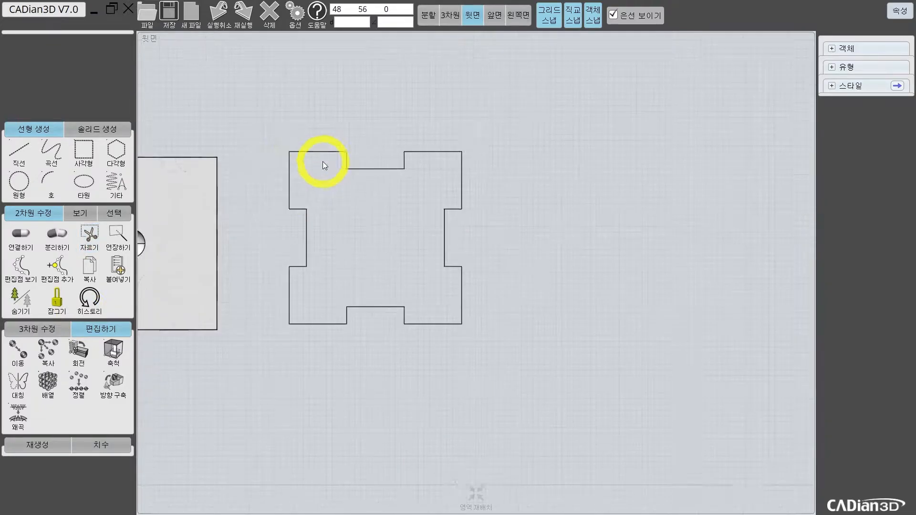
pyautogui.moveTo(279, 131); pyautogui.dragTo(506, 353)
pyautogui.click(17, 244)
# Extrude the notched square outline upward by 3 mm
pyautogui.click(431, 156)
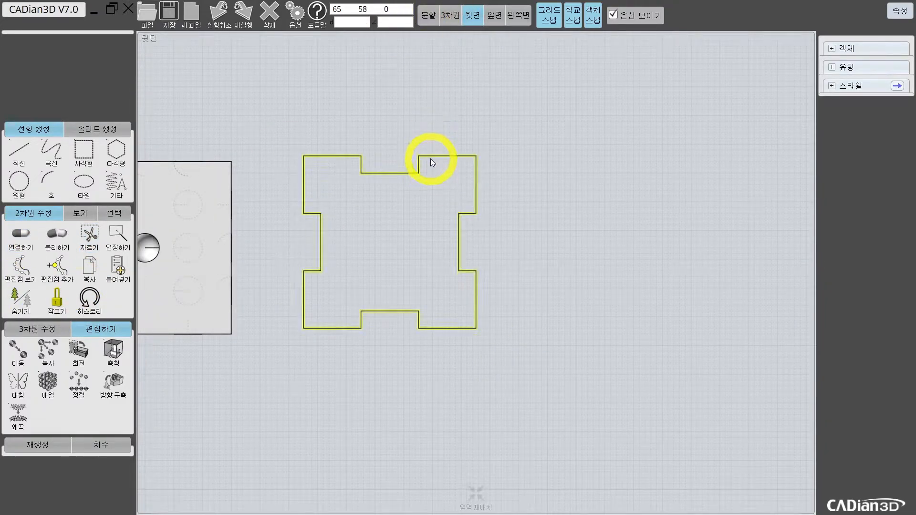
pyautogui.click(420, 21)
pyautogui.scroll(-3, 320, 196)
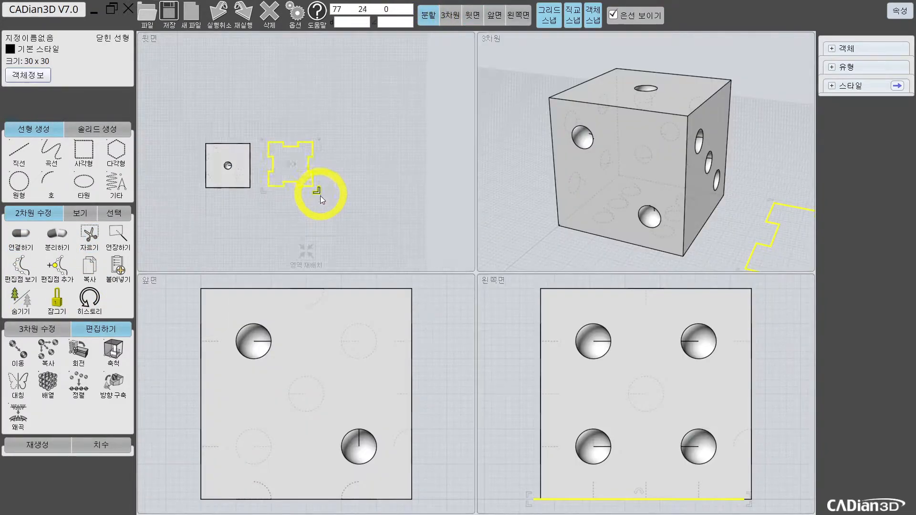
pyautogui.scroll(-6, 580, 398)
pyautogui.rightClick(305, 248)
pyautogui.scroll(-2, 377, 353)
pyautogui.scroll(3, 374, 372)
pyautogui.scroll(-1, 360, 383)
pyautogui.moveTo(359, 383); pyautogui.dragTo(368, 374, button='middle')
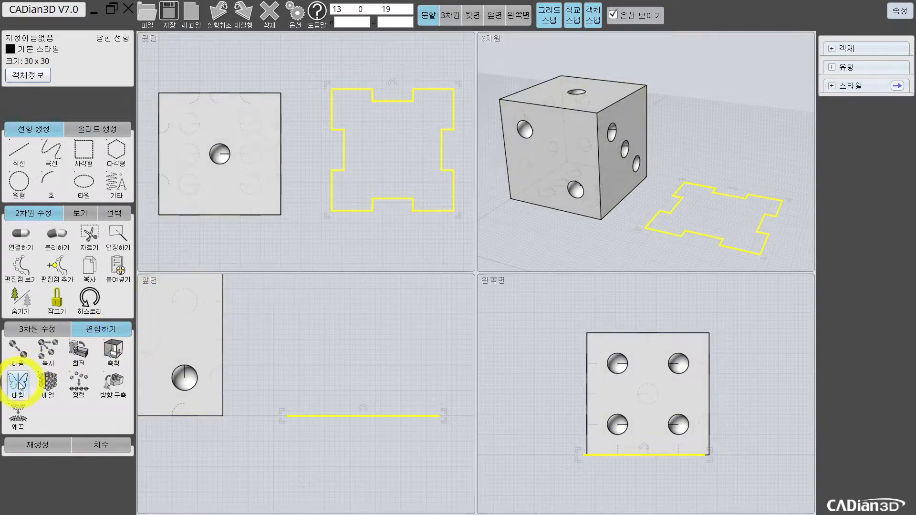
pyautogui.click(39, 329)
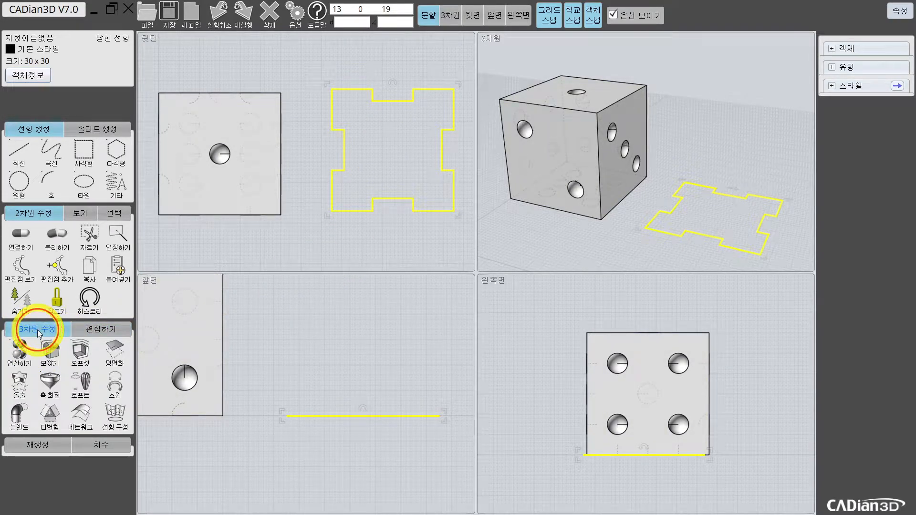
pyautogui.click(21, 394)
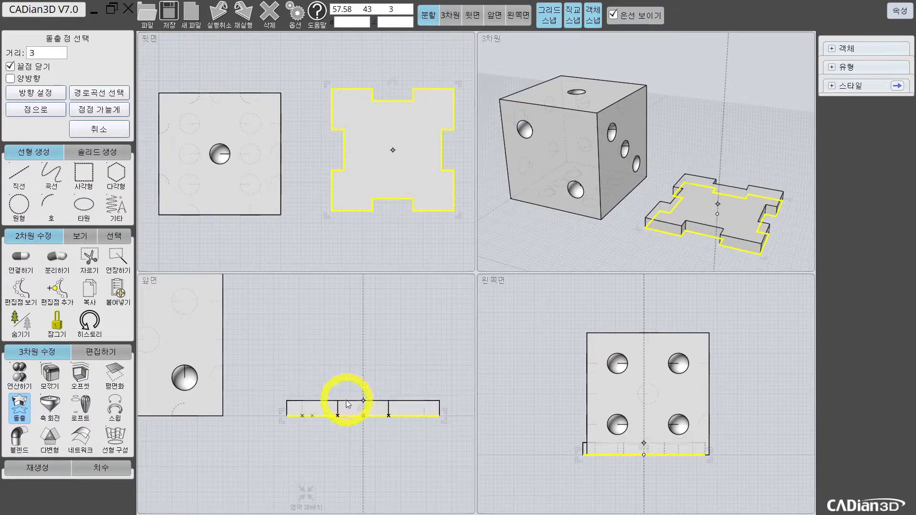
pyautogui.click(345, 400)
# Mirror the notched plate about the horizontal line through the die's mid-height, keeping the original plate
pyautogui.scroll(-3, 383, 388)
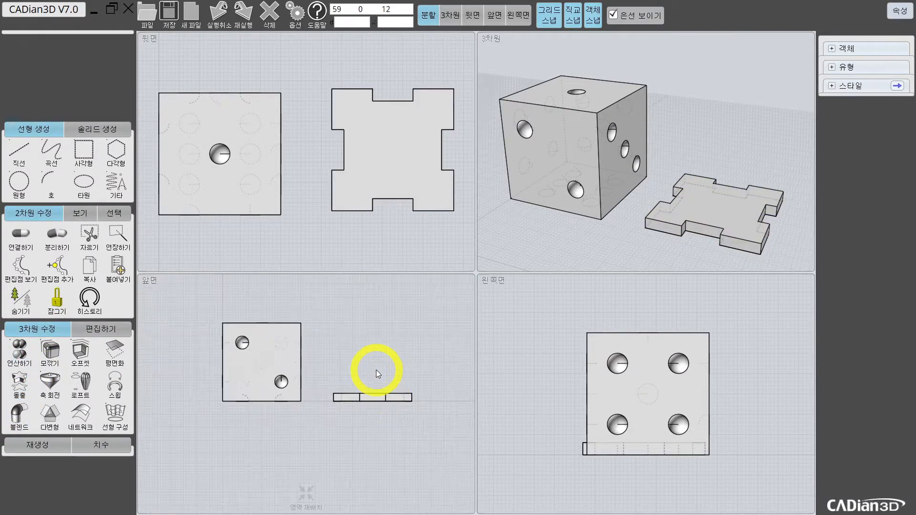
pyautogui.click(342, 399)
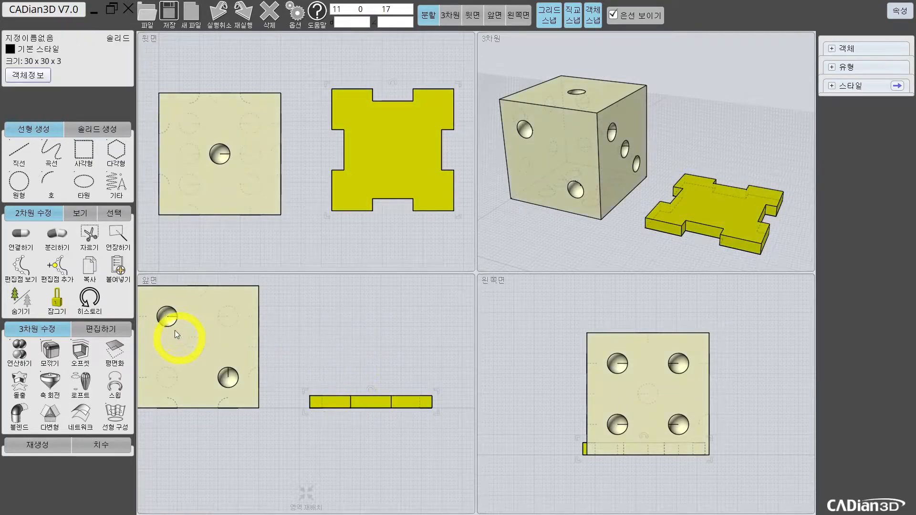
pyautogui.click(102, 328)
pyautogui.click(18, 385)
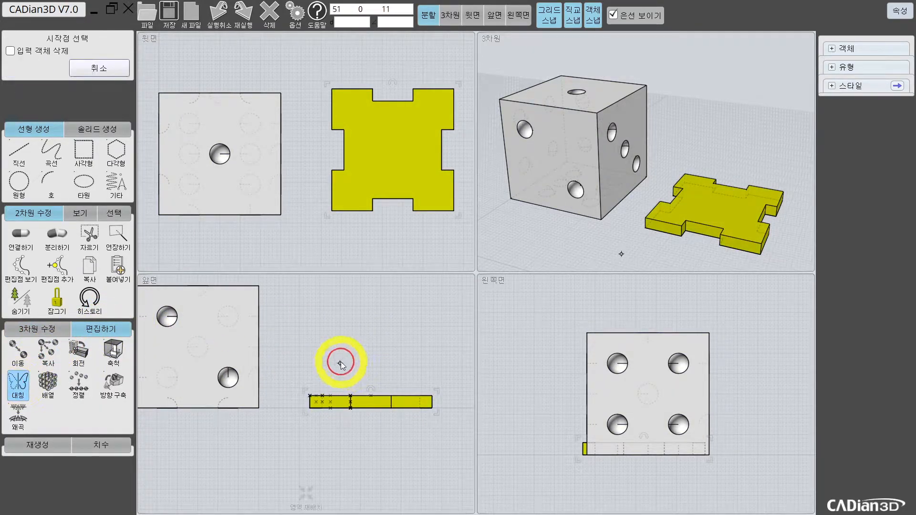
pyautogui.click(263, 348)
pyautogui.click(319, 348)
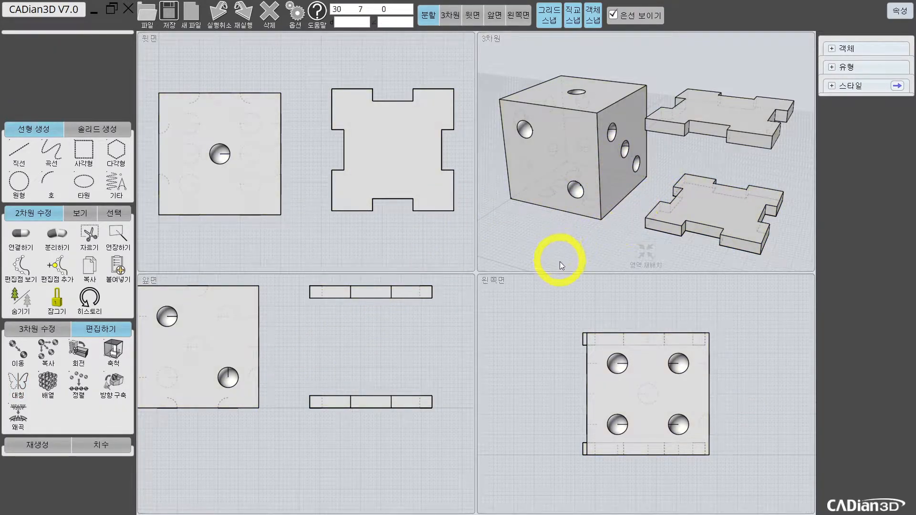
pyautogui.click(382, 297)
pyautogui.click(376, 400)
pyautogui.keyDown('ctrl'); pyautogui.moveTo(371, 278); pyautogui.dragTo(297, 352); pyautogui.keyUp('ctrl')
pyautogui.hotkey('ctrl', 'z')
# In the front view, trace a polyline across and down the upper plate's notch, out to the right end and down to the lower plate
pyautogui.moveTo(683, 200); pyautogui.dragTo(716, 195, button='right')
pyautogui.click(648, 245)
pyautogui.scroll(1, 382, 309)
pyautogui.moveTo(382, 309); pyautogui.dragTo(362, 325, button='right')
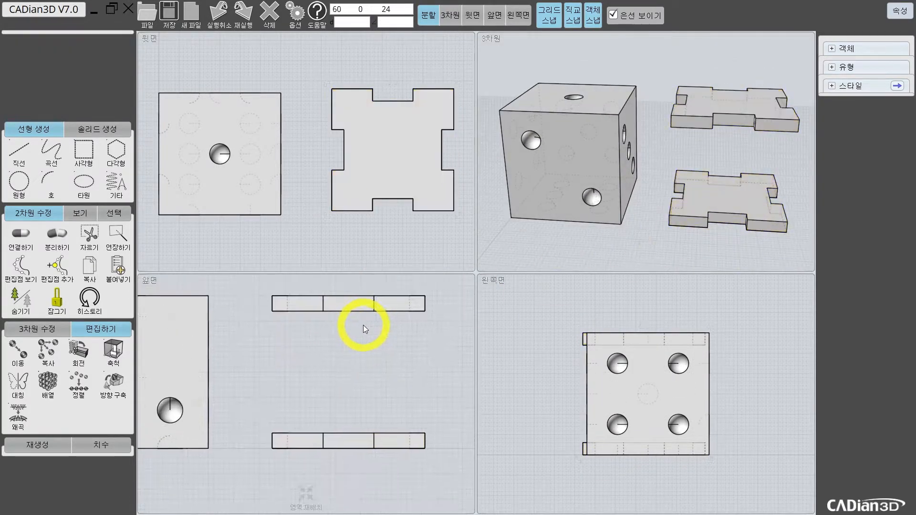
pyautogui.moveTo(688, 230); pyautogui.dragTo(771, 115, button='right')
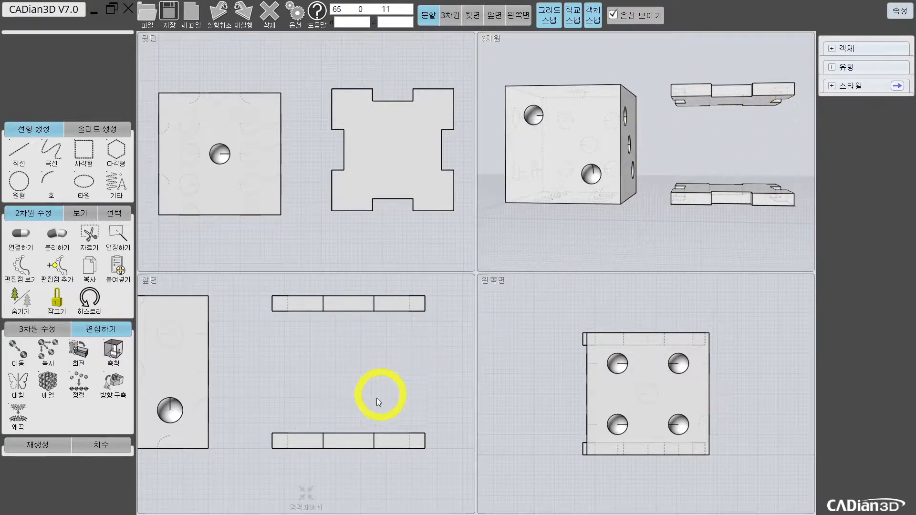
pyautogui.moveTo(320, 409); pyautogui.dragTo(297, 408, button='right')
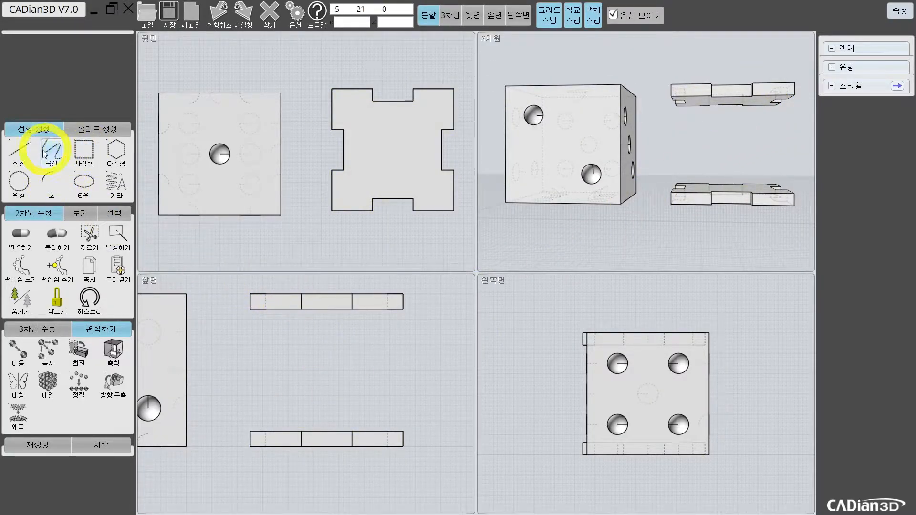
pyautogui.click(13, 161)
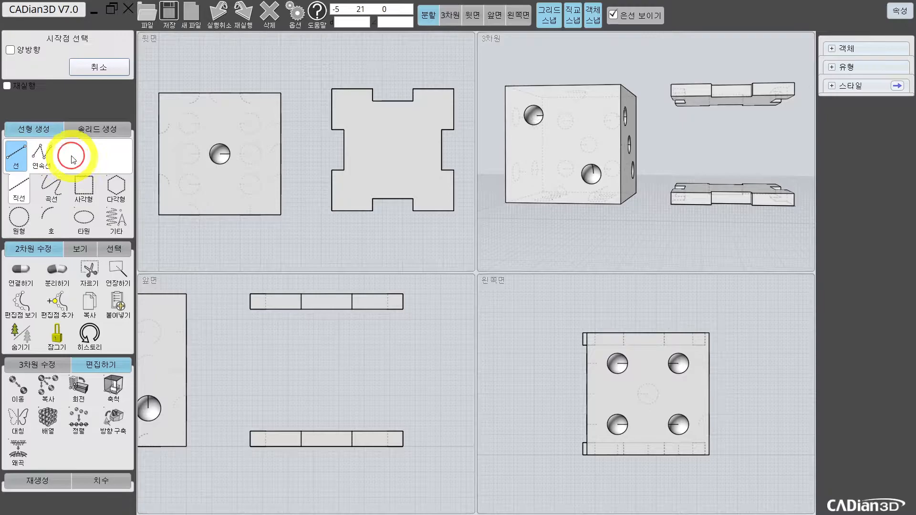
pyautogui.click(44, 161)
pyautogui.click(301, 295)
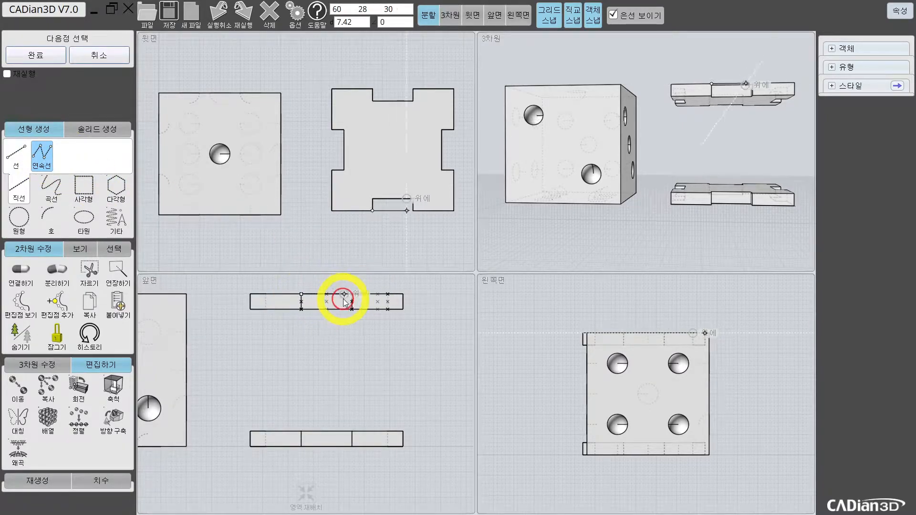
pyautogui.click(352, 295)
pyautogui.click(405, 318)
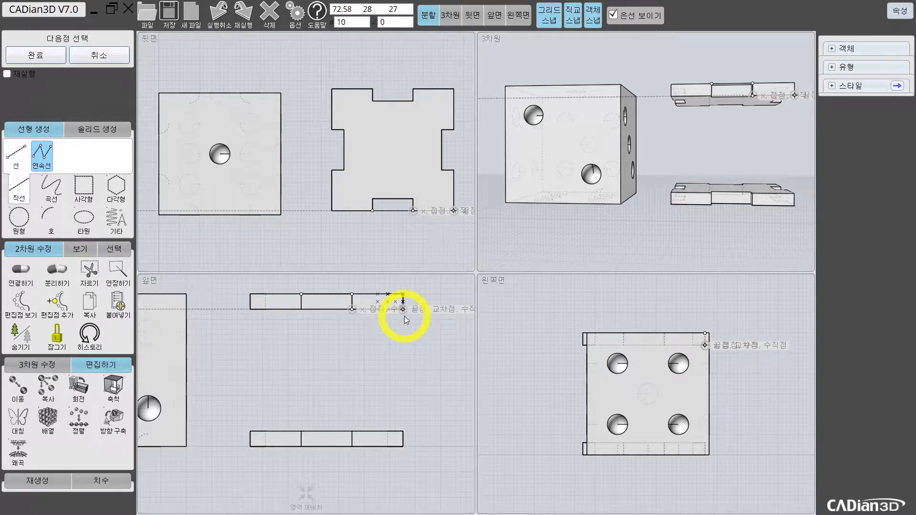
pyautogui.click(403, 355)
pyautogui.click(404, 432)
# Continue the polyline around the lower plate's notch, up the left end and back to the starting point to close it
pyautogui.click(353, 446)
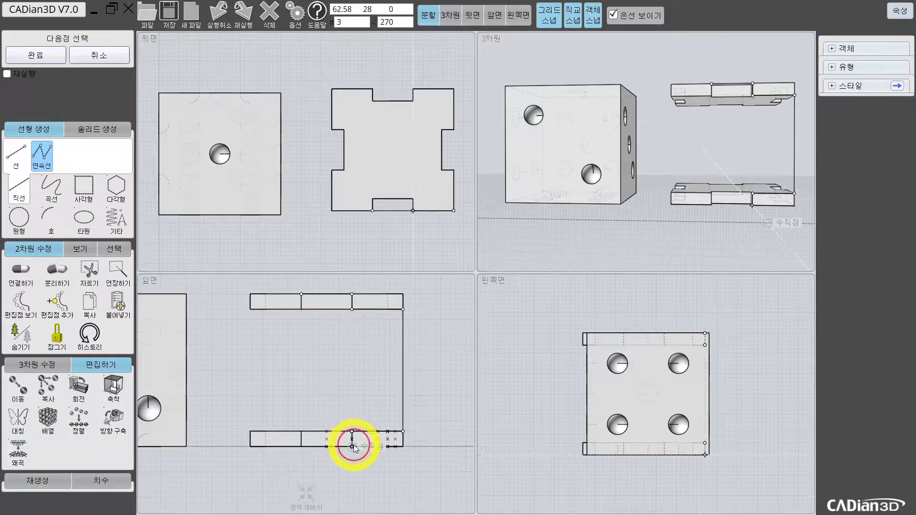
pyautogui.click(301, 446)
pyautogui.click(301, 432)
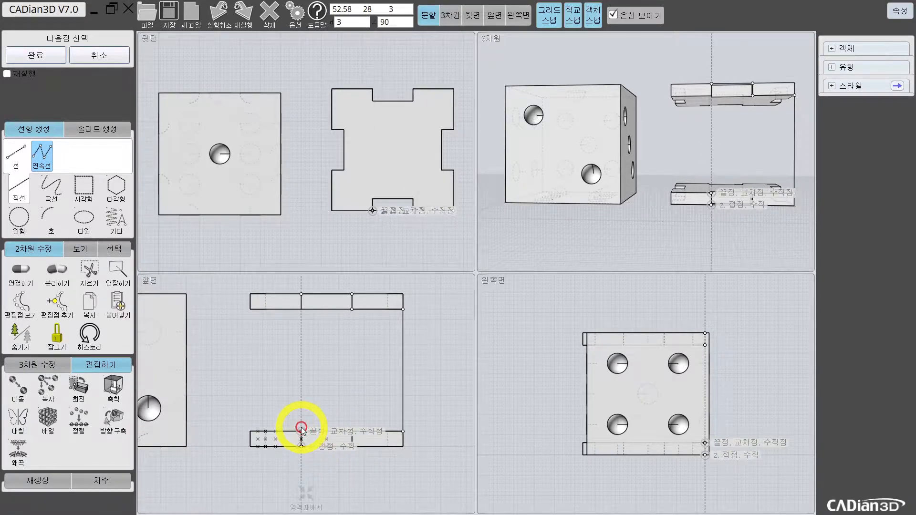
pyautogui.click(250, 431)
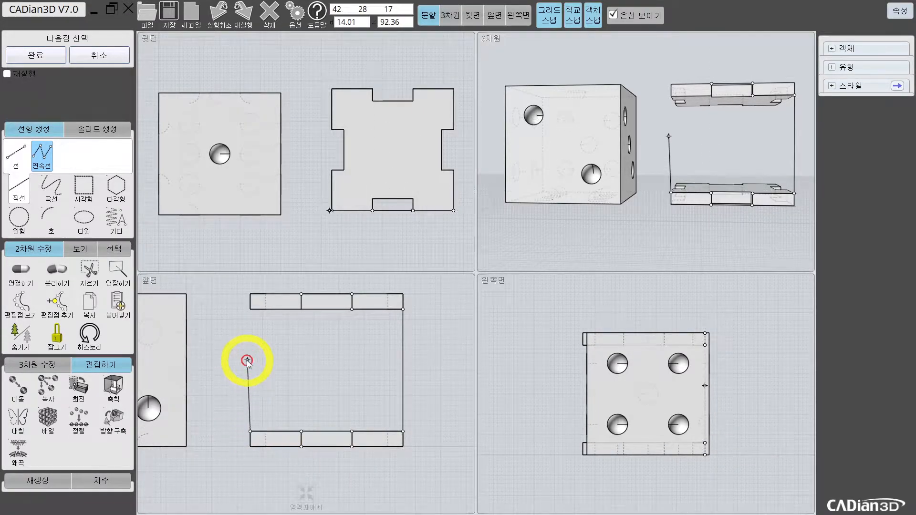
pyautogui.click(250, 309)
pyautogui.click(302, 309)
pyautogui.click(301, 295)
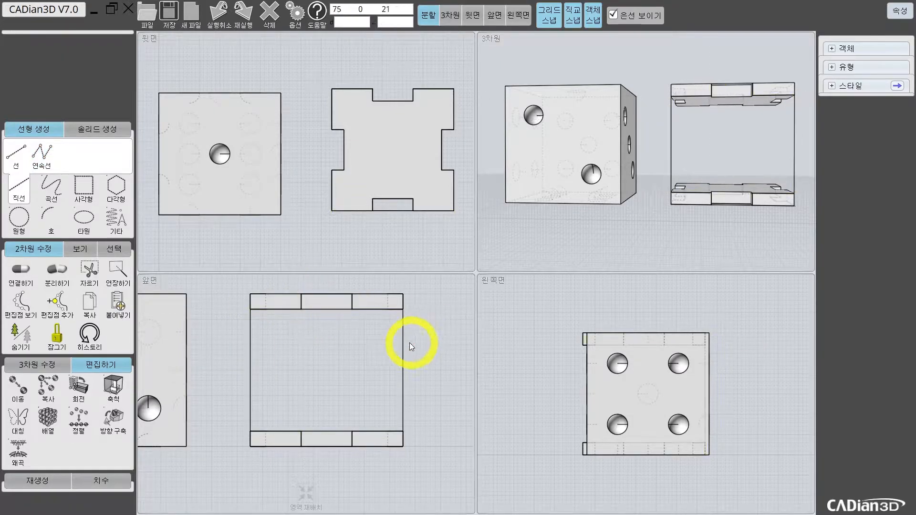
# Move both plates and the traced outline together so their front edge lines up with the die's front face
pyautogui.click(403, 339)
pyautogui.moveTo(733, 238); pyautogui.dragTo(689, 173)
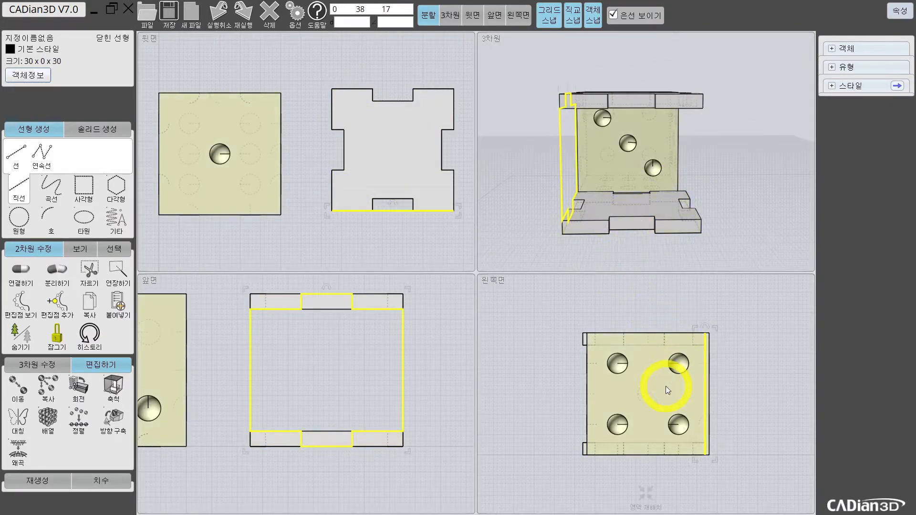
pyautogui.scroll(2, 665, 386)
pyautogui.moveTo(604, 348); pyautogui.dragTo(607, 371, button='middle')
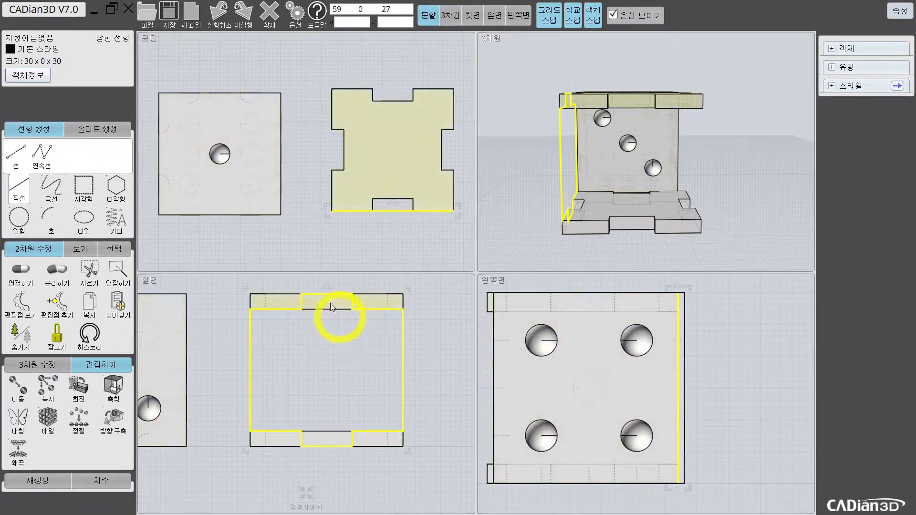
pyautogui.moveTo(348, 329); pyautogui.dragTo(491, 252, button='middle')
pyautogui.moveTo(308, 66); pyautogui.dragTo(463, 223)
pyautogui.click(102, 364)
pyautogui.press('Escape')
pyautogui.moveTo(308, 67); pyautogui.dragTo(464, 223)
pyautogui.click(90, 361)
pyautogui.click(18, 385)
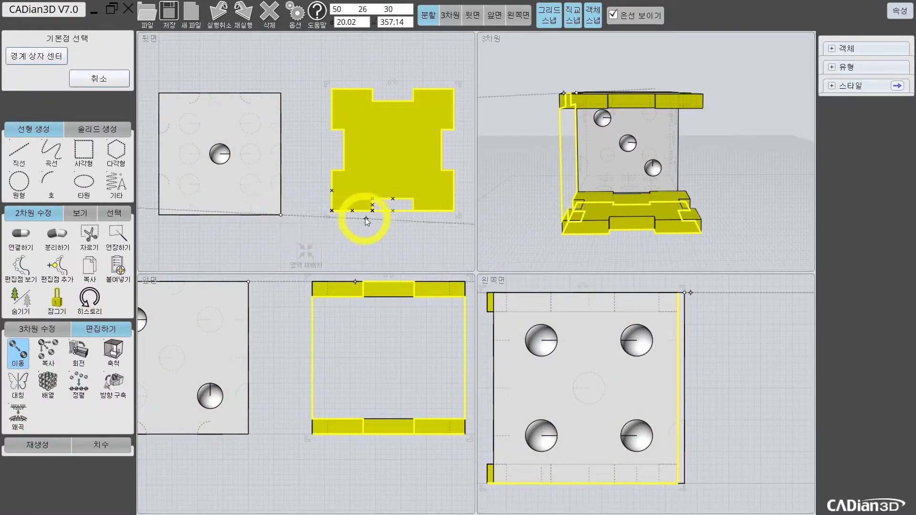
pyautogui.scroll(3, 353, 220)
pyautogui.click(311, 202)
pyautogui.click(311, 210)
pyautogui.scroll(3, 328, 224)
pyautogui.moveTo(294, 198); pyautogui.dragTo(286, 197)
pyautogui.scroll(-4, 289, 208)
# Place the plates and outline flush with the die's front face, and extrude the outline 3 mm inward as a front panel
pyautogui.click(416, 330)
pyautogui.click(684, 401)
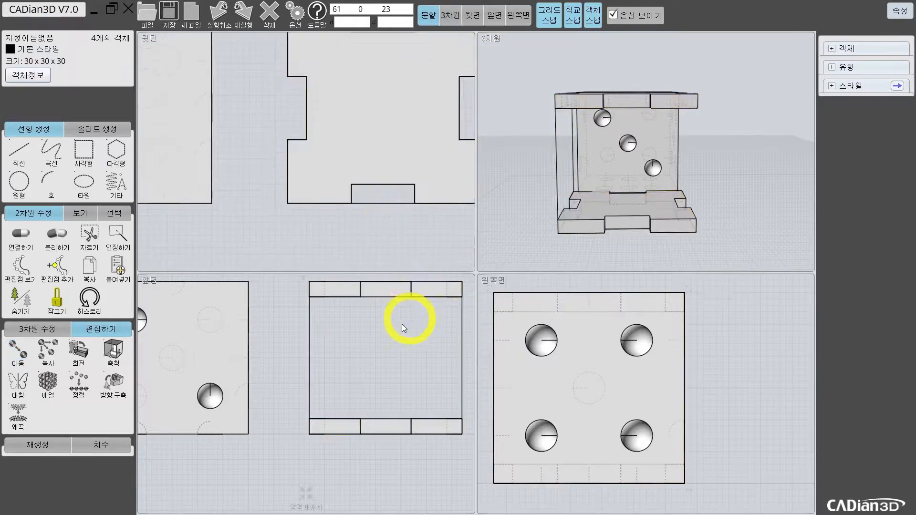
pyautogui.click(41, 330)
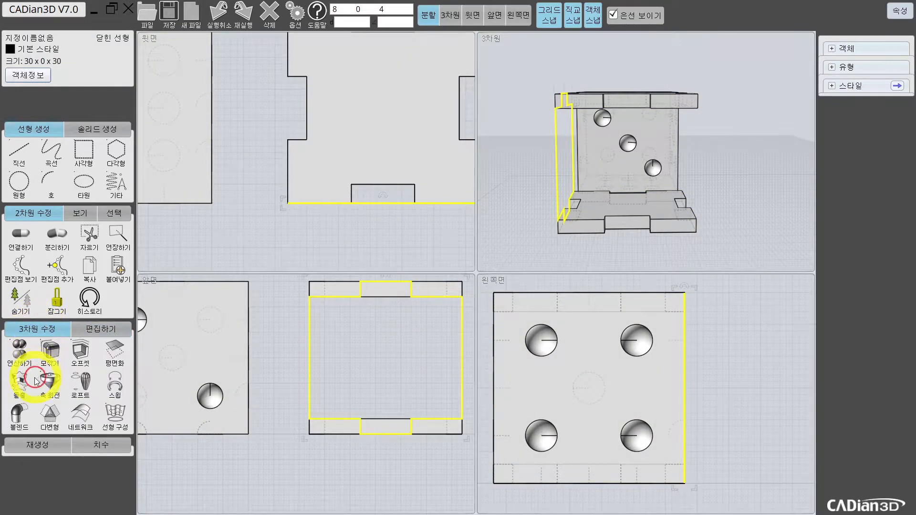
pyautogui.click(28, 387)
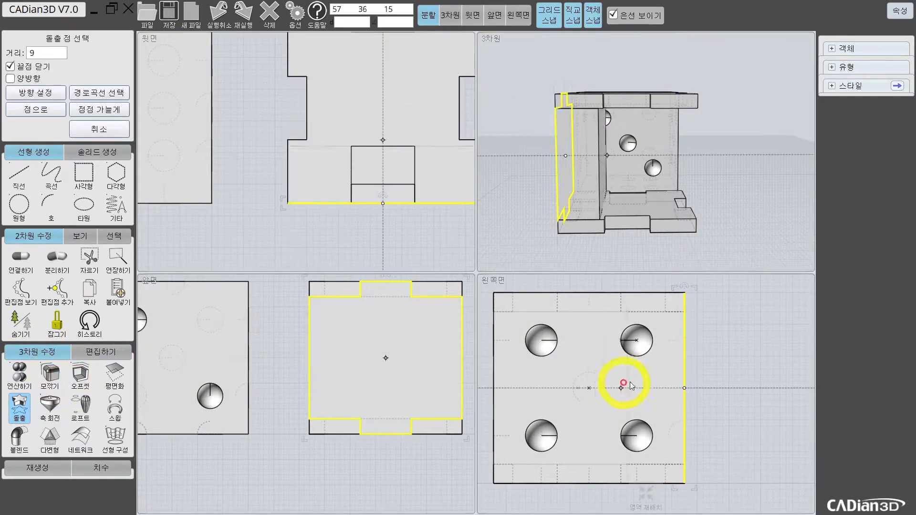
pyautogui.click(667, 303)
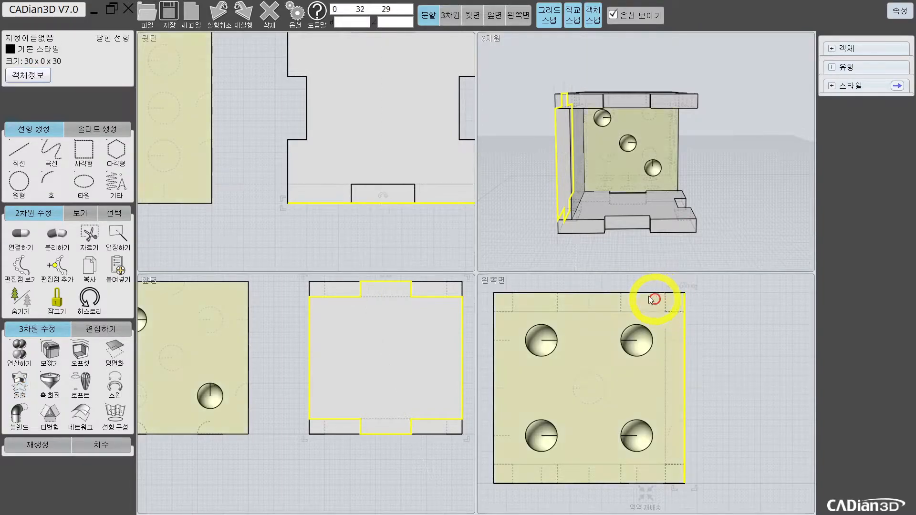
# Mirror the front panel about the plate's horizontal centre line in the top view to form the opposite wall
pyautogui.moveTo(621, 239); pyautogui.dragTo(568, 179, button='middle')
pyautogui.click(568, 180)
pyautogui.scroll(-3, 271, 430)
pyautogui.scroll(-2, 331, 187)
pyautogui.click(100, 329)
pyautogui.click(12, 389)
pyautogui.click(345, 151)
pyautogui.click(265, 153)
pyautogui.moveTo(594, 163); pyautogui.dragTo(577, 230, button='middle')
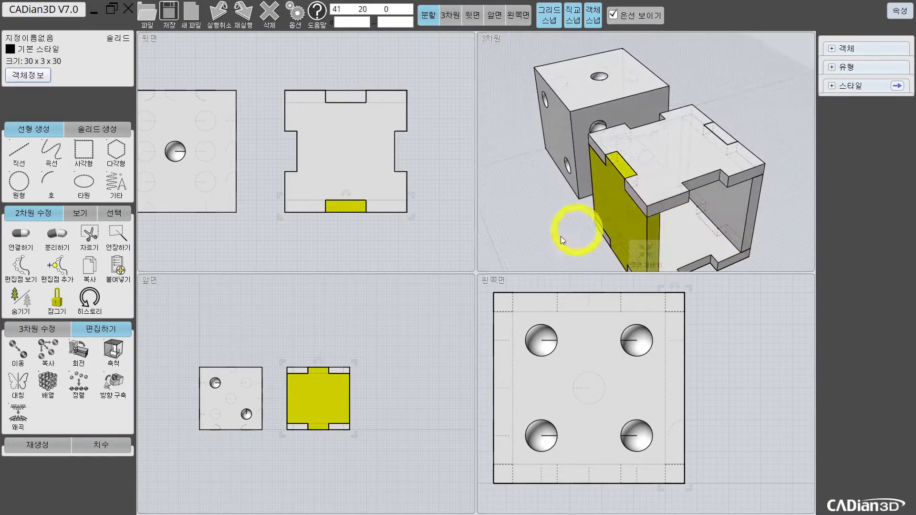
# Hide the solid die with the pips so that only the panel cube is shown
pyautogui.scroll(-6, 406, 239)
pyautogui.scroll(-3, 606, 388)
pyautogui.moveTo(615, 383); pyautogui.dragTo(656, 351, button='right')
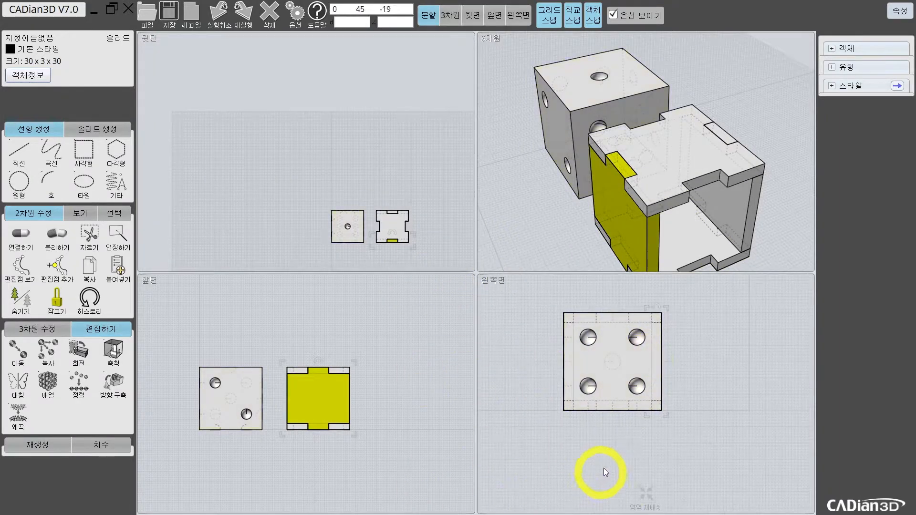
pyautogui.click(645, 498)
pyautogui.scroll(-5, 421, 396)
pyautogui.click(431, 472)
pyautogui.scroll(1, 431, 494)
pyautogui.scroll(-4, 648, 374)
pyautogui.click(585, 376)
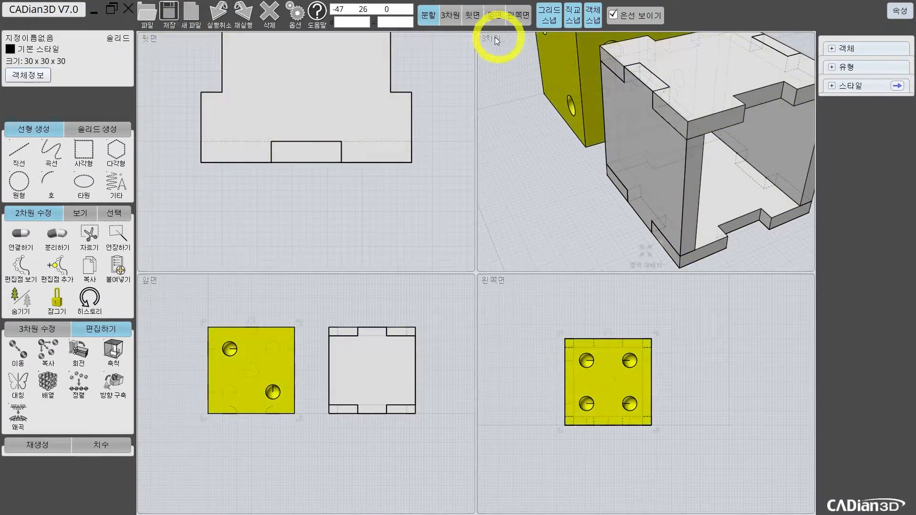
pyautogui.click(20, 301)
# In the left side view, trace a closed polyline around the open side between the walls, following both plates' centre notches
pyautogui.scroll(4, 634, 371)
pyautogui.moveTo(589, 347); pyautogui.dragTo(567, 339, button='right')
pyautogui.click(539, 312)
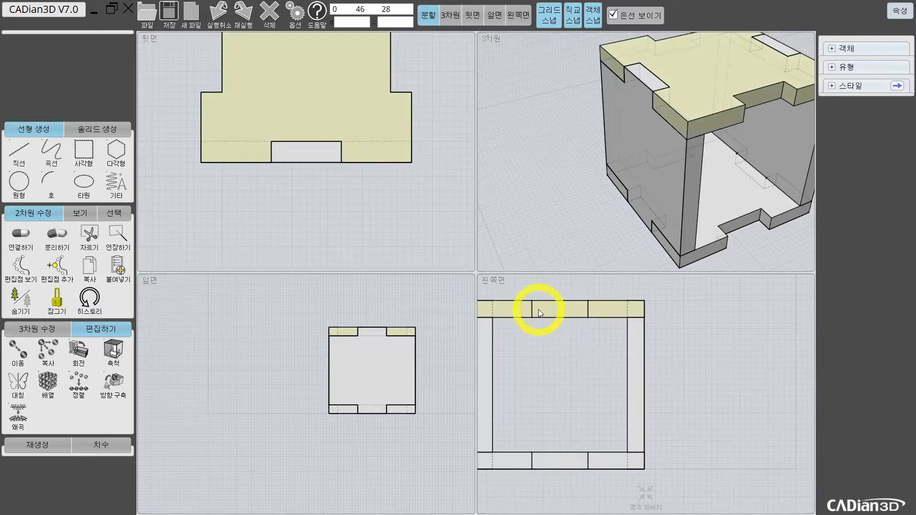
pyautogui.click(27, 153)
pyautogui.click(41, 153)
pyautogui.click(532, 301)
pyautogui.click(588, 301)
pyautogui.click(588, 318)
pyautogui.click(628, 317)
pyautogui.click(628, 452)
pyautogui.click(532, 453)
pyautogui.click(492, 452)
pyautogui.click(492, 317)
pyautogui.click(532, 317)
pyautogui.click(531, 301)
pyautogui.moveTo(565, 253); pyautogui.dragTo(731, 158)
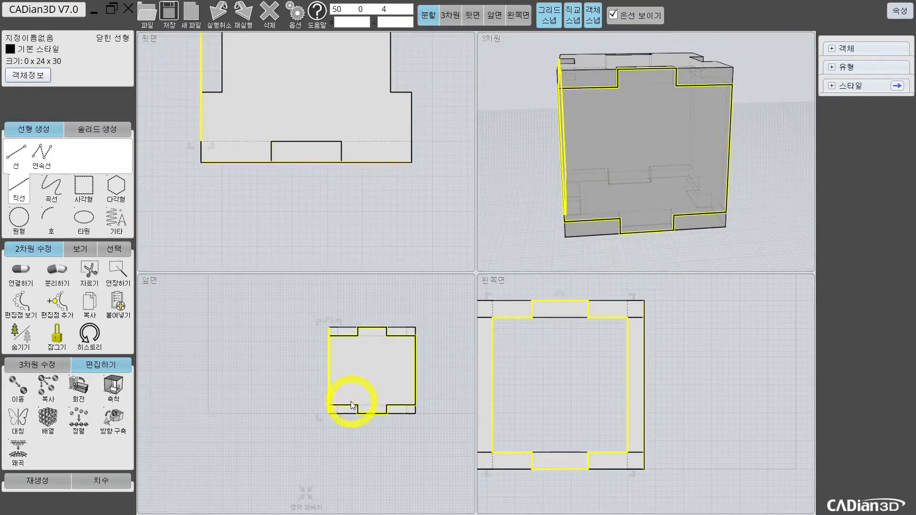
# Extrude the traced side outline 3 mm inward to form the side wall panel
pyautogui.scroll(3, 347, 403)
pyautogui.click(36, 364)
pyautogui.click(19, 418)
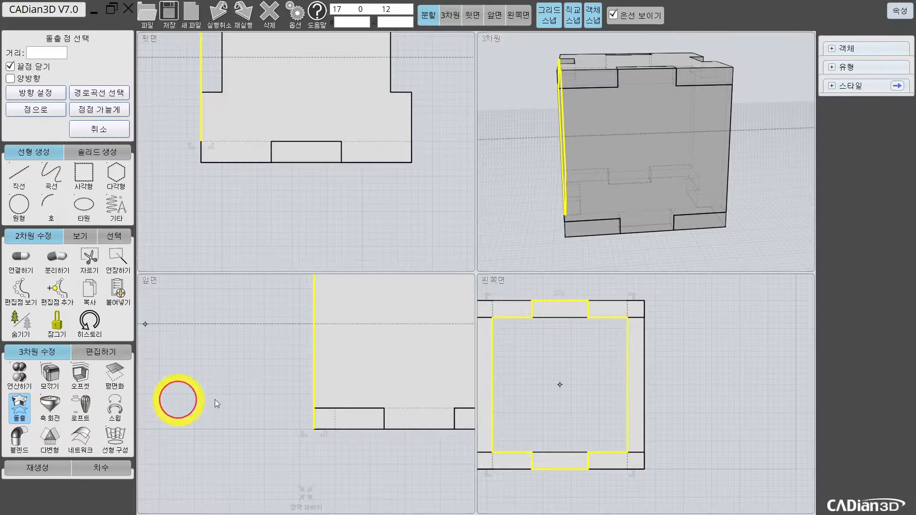
pyautogui.click(336, 410)
pyautogui.moveTo(554, 167); pyautogui.dragTo(534, 189)
# Mirror the side wall panel about the cube's vertical centre line in the front view, keeping the original
pyautogui.click(94, 334)
pyautogui.click(17, 399)
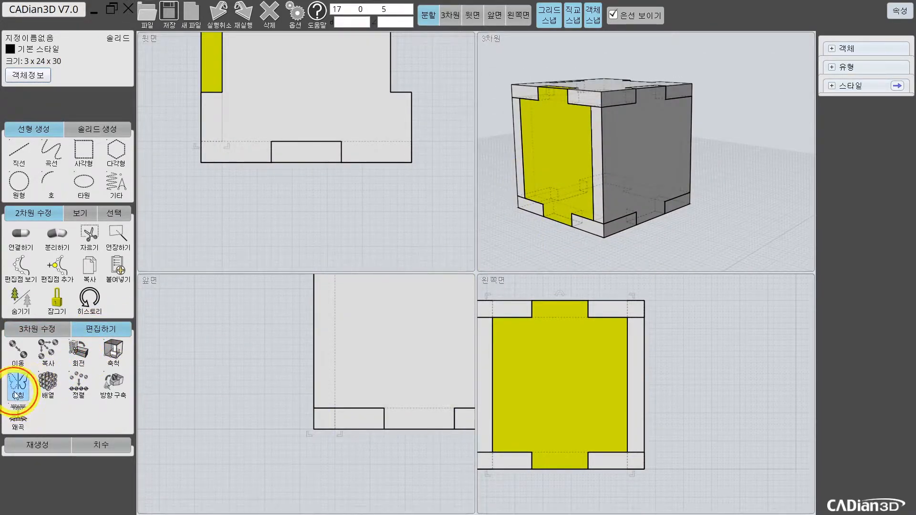
pyautogui.scroll(-4, 432, 367)
pyautogui.moveTo(431, 366); pyautogui.dragTo(361, 361, button='middle')
pyautogui.click(365, 353)
pyautogui.click(364, 379)
pyautogui.click(587, 188)
# Examine from several angles how the six notched panels interlock along the cube's edges
pyautogui.moveTo(593, 185); pyautogui.dragTo(746, 148, button='right')
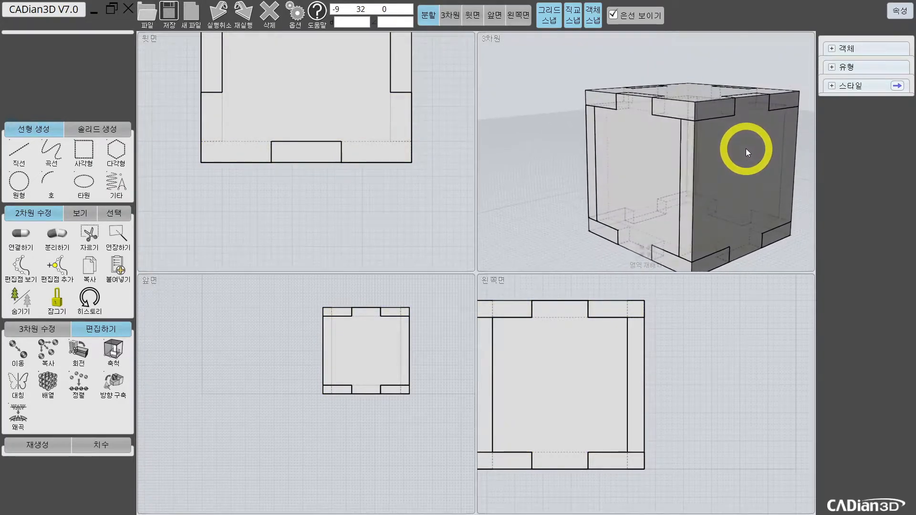
pyautogui.moveTo(704, 182); pyautogui.dragTo(682, 75, button='right')
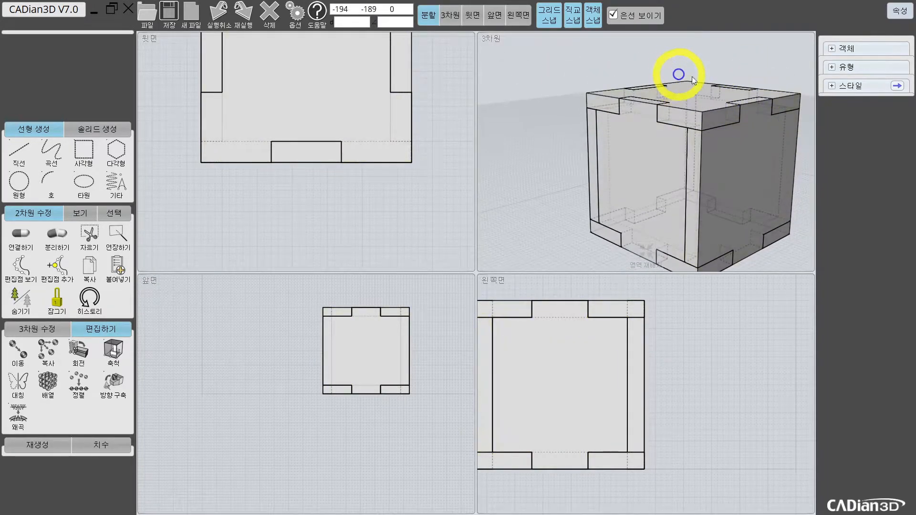
pyautogui.moveTo(740, 151); pyautogui.dragTo(703, 174, button='right')
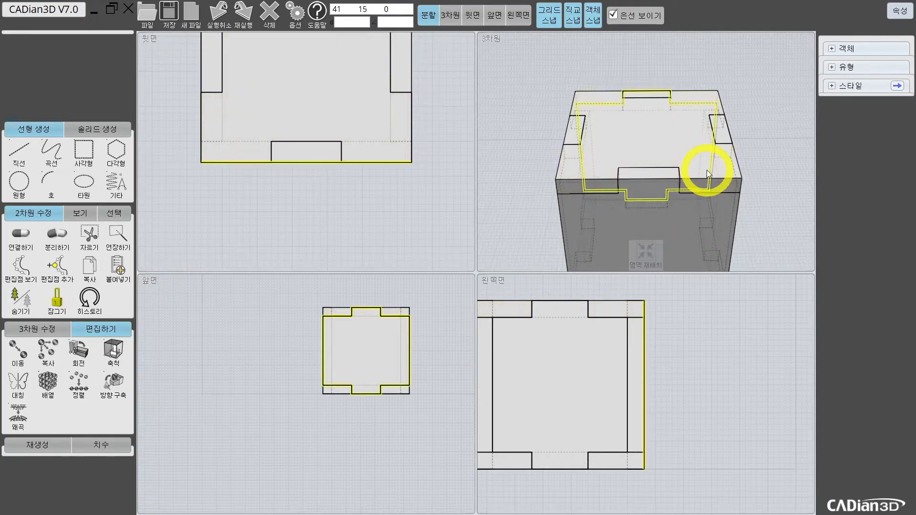
pyautogui.moveTo(687, 171); pyautogui.dragTo(685, 139, button='right')
pyautogui.rightClick(686, 138)
pyautogui.rightClick(388, 229)
pyautogui.scroll(-2, 390, 293)
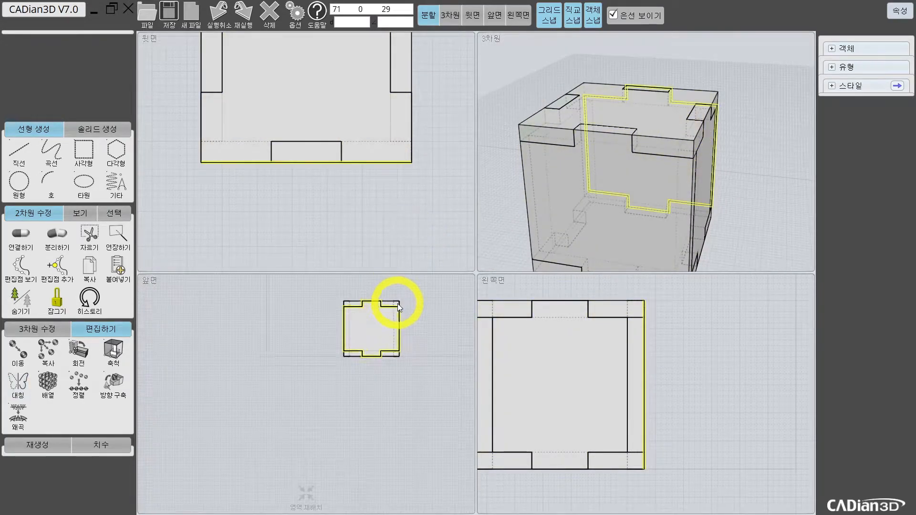
pyautogui.scroll(3, 410, 313)
pyautogui.scroll(3, 427, 330)
pyautogui.scroll(-3, 427, 332)
pyautogui.moveTo(427, 331); pyautogui.dragTo(428, 353, button='right')
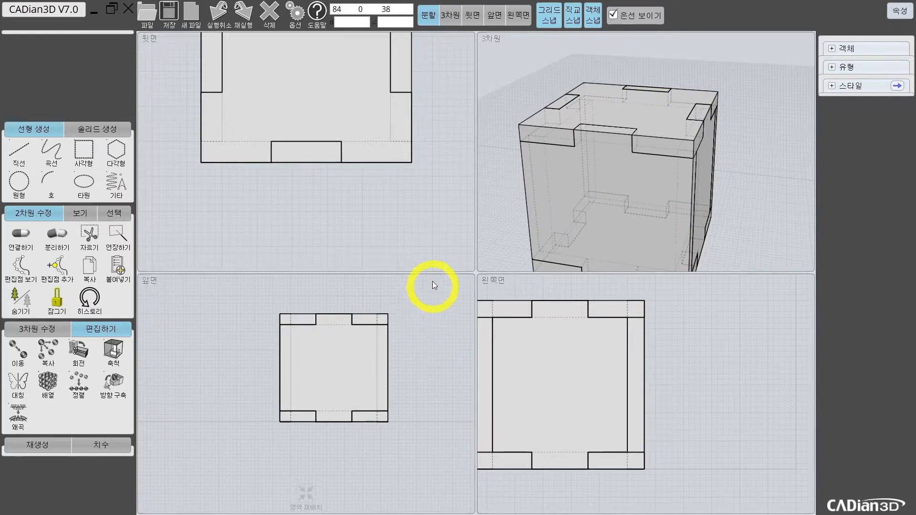
pyautogui.scroll(-3, 428, 216)
pyautogui.scroll(-3, 395, 196)
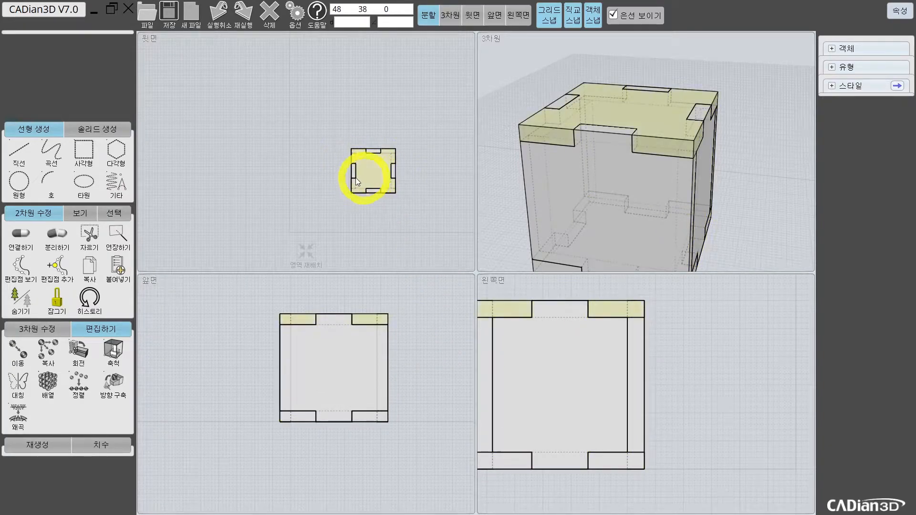
pyautogui.scroll(2, 365, 174)
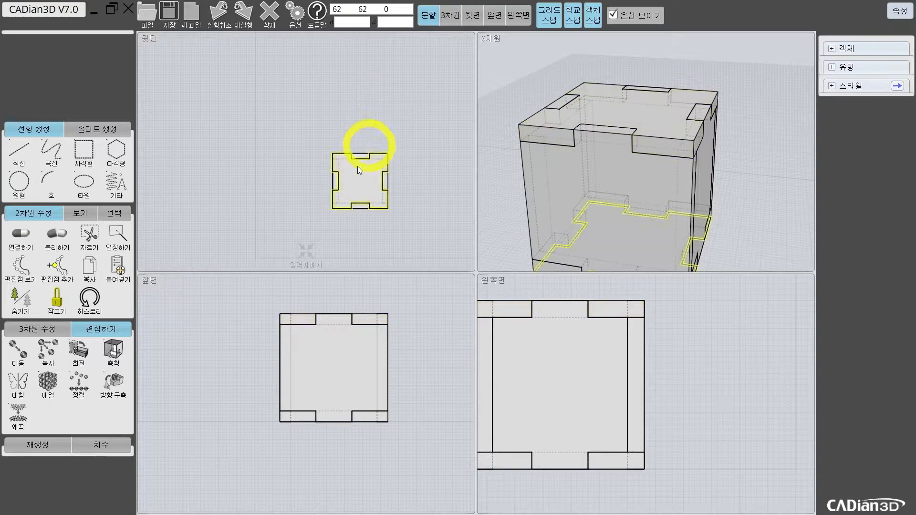
# Try to move the notched plates off the cube in the top view, and undo the moves
pyautogui.click(372, 173)
pyautogui.scroll(-3, 385, 149)
pyautogui.scroll(3, 389, 137)
pyautogui.click(359, 233)
pyautogui.moveTo(358, 235); pyautogui.dragTo(350, 207, button='right')
pyautogui.click(355, 193)
pyautogui.scroll(-2, 357, 190)
pyautogui.moveTo(357, 191); pyautogui.dragTo(288, 104)
pyautogui.click(329, 148)
pyautogui.moveTo(356, 199); pyautogui.dragTo(362, 185)
pyautogui.hotkey('ctrl', 'z')
pyautogui.scroll(-4, 599, 172)
pyautogui.moveTo(600, 171); pyautogui.dragTo(572, 109, button='right')
pyautogui.hotkey('ctrl', 'z')
pyautogui.click(404, 163)
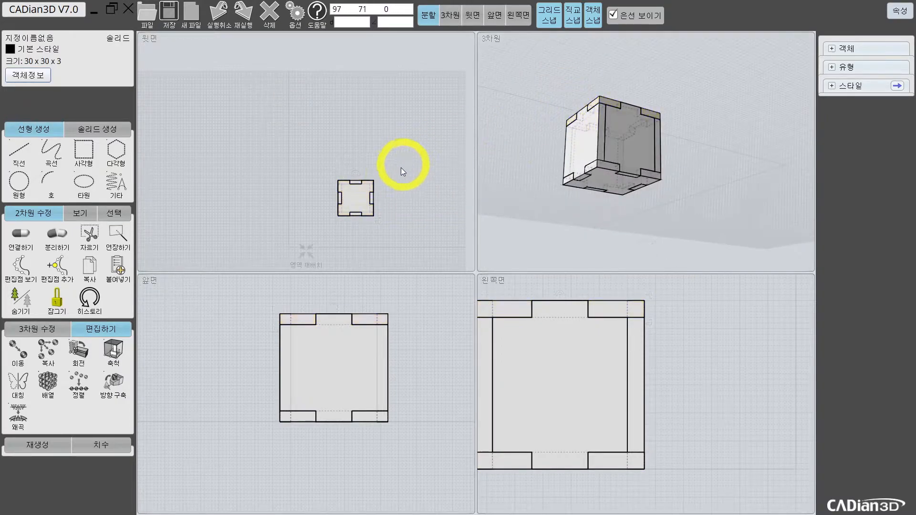
# Move the cube's upper and lower notched plates out in the top view and set them side by side behind the cube
pyautogui.moveTo(352, 193); pyautogui.dragTo(346, 207, button='right')
pyautogui.moveTo(348, 212); pyautogui.dragTo(299, 136)
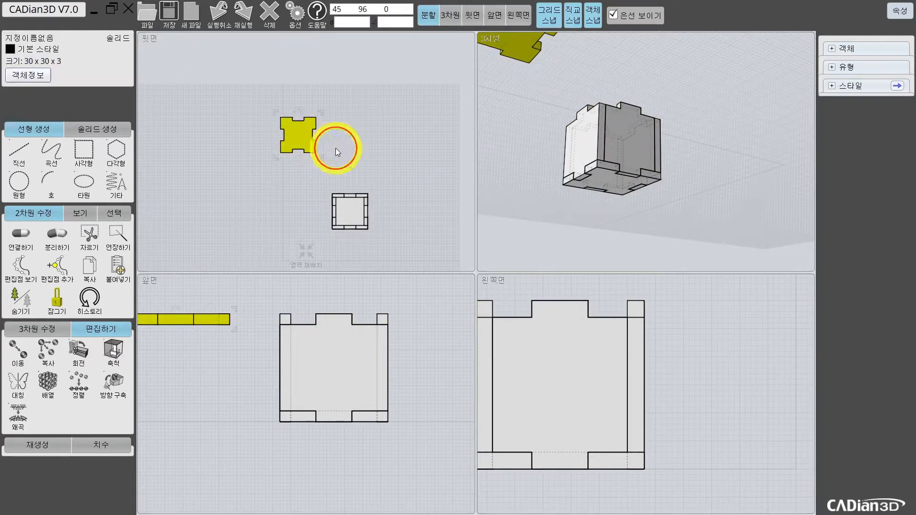
pyautogui.moveTo(356, 215); pyautogui.dragTo(337, 136)
pyautogui.scroll(1, 382, 178)
pyautogui.click(365, 210)
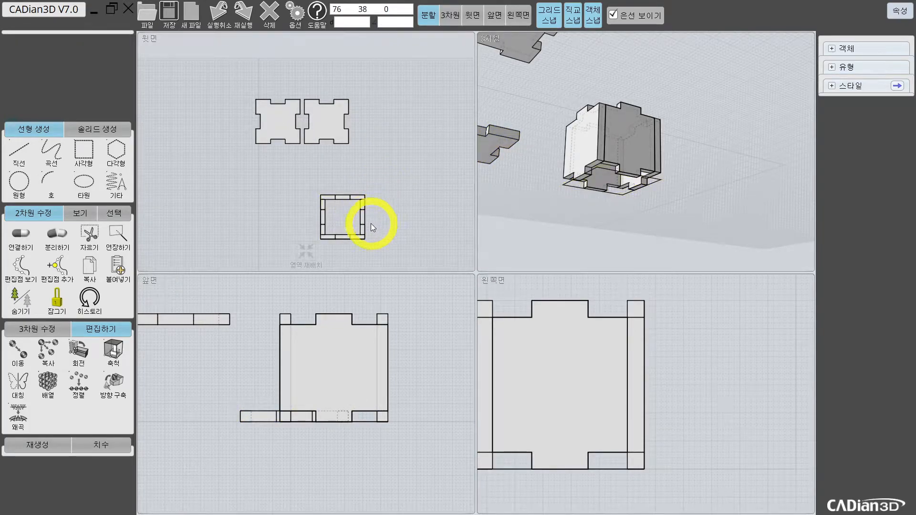
pyautogui.click(600, 150)
pyautogui.click(650, 173)
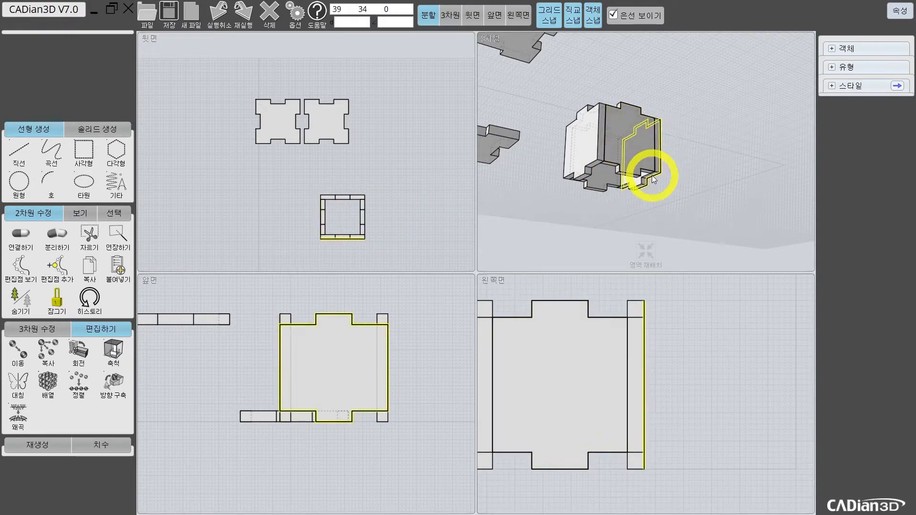
pyautogui.click(569, 158)
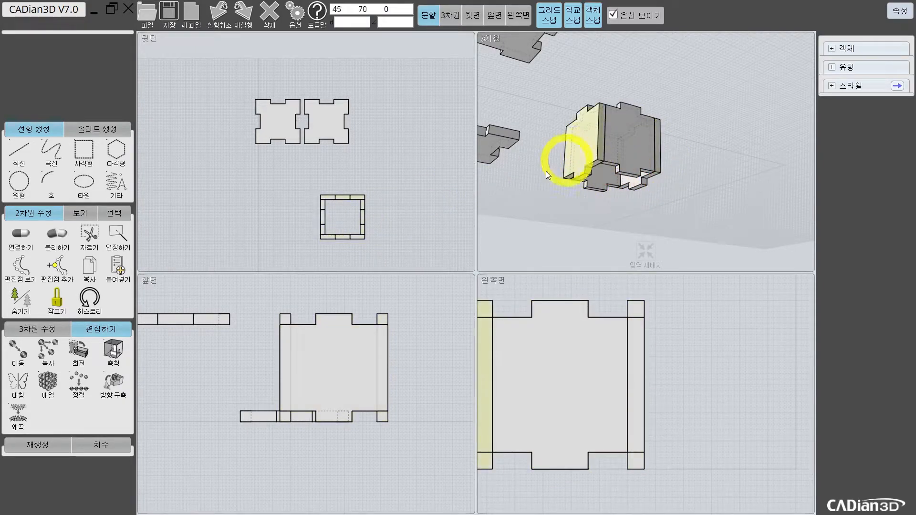
pyautogui.click(491, 233)
pyautogui.scroll(-3, 625, 315)
pyautogui.moveTo(314, 152); pyautogui.dragTo(277, 149, button='middle')
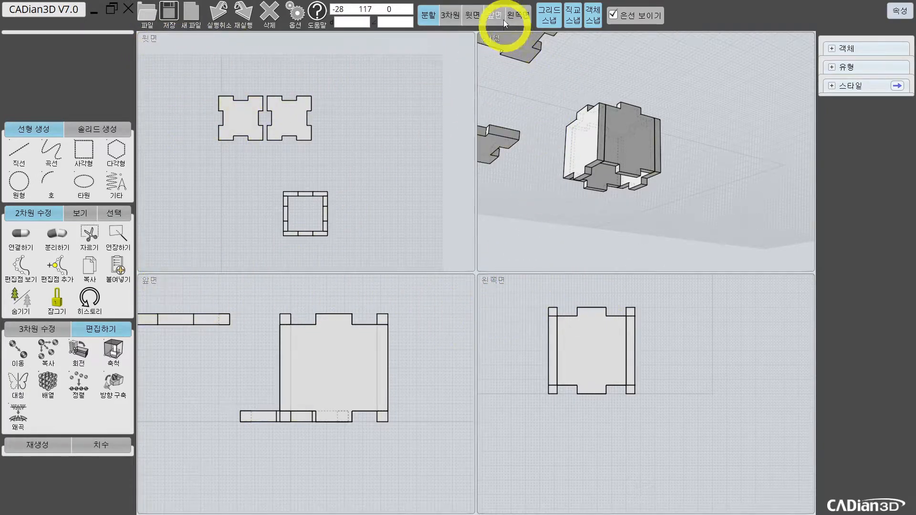
# Change the side view from left to right, return to the four-view layout and centre the parts in it
pyautogui.click(524, 22)
pyautogui.click(524, 21)
pyautogui.click(432, 17)
pyautogui.click(440, 423)
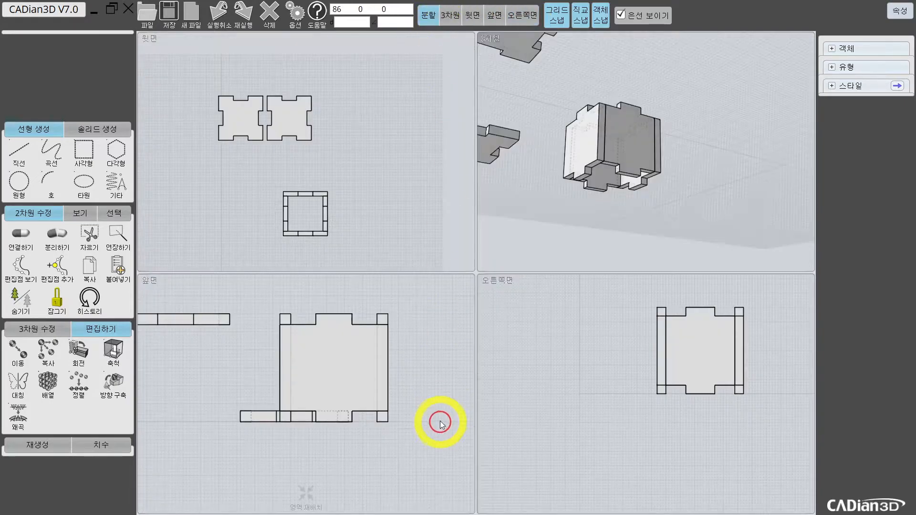
pyautogui.scroll(-1, 710, 349)
pyautogui.moveTo(710, 349); pyautogui.dragTo(540, 355, button='middle')
pyautogui.moveTo(444, 290); pyautogui.dragTo(517, 305, button='middle')
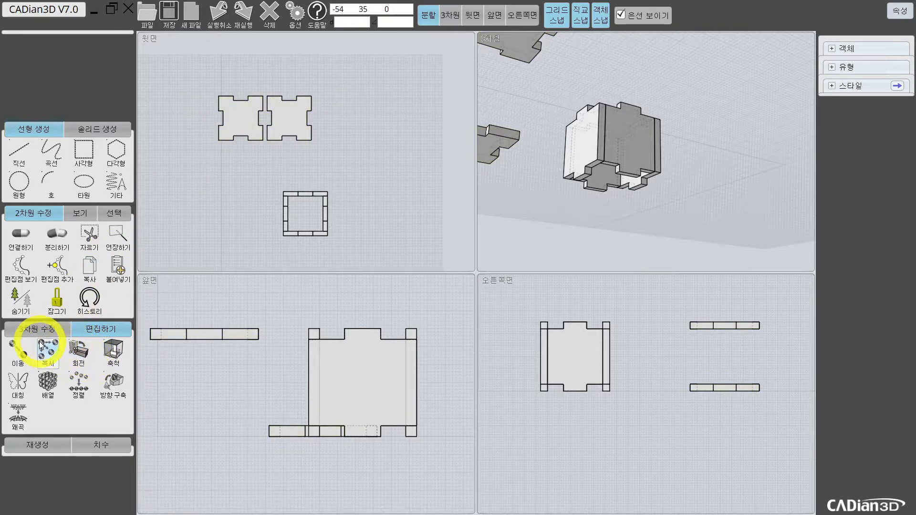
# Lay the front wall panel flat in the top view and place it beside the two notched plates
pyautogui.click(114, 392)
pyautogui.click(89, 390)
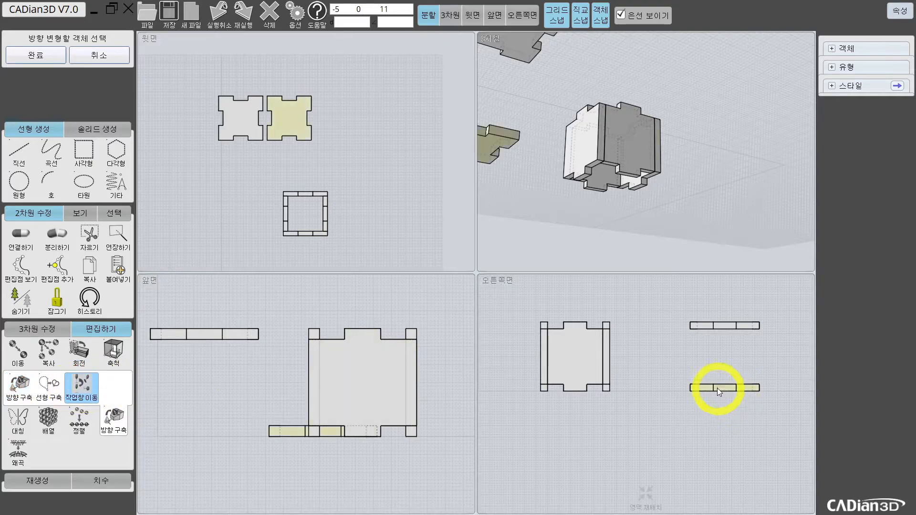
pyautogui.click(350, 361)
pyautogui.moveTo(309, 317); pyautogui.dragTo(273, 305)
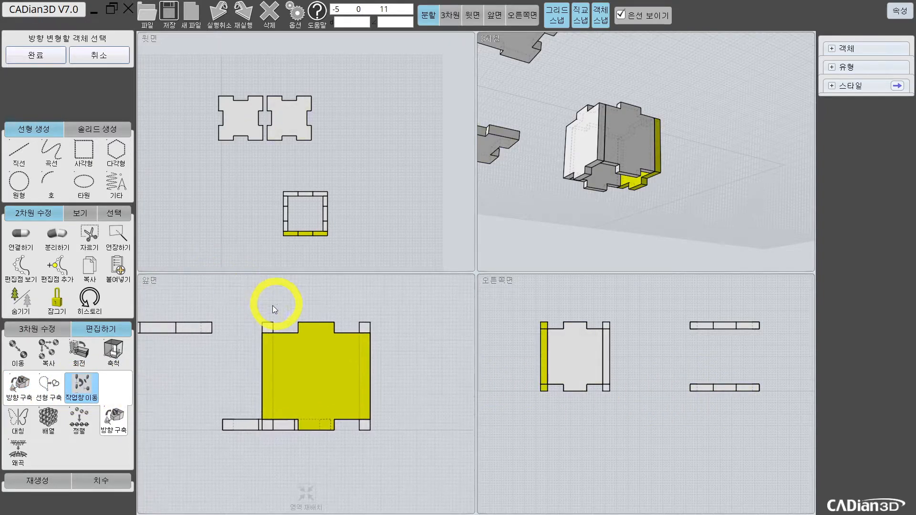
pyautogui.click(36, 55)
pyautogui.click(370, 187)
pyautogui.click(361, 144)
pyautogui.moveTo(298, 192); pyautogui.dragTo(331, 136)
# Place the opposite wall panel, lying flat, at the end of the row as the fourth piece
pyautogui.click(331, 165)
pyautogui.click(385, 129)
pyautogui.moveTo(323, 247); pyautogui.dragTo(409, 61)
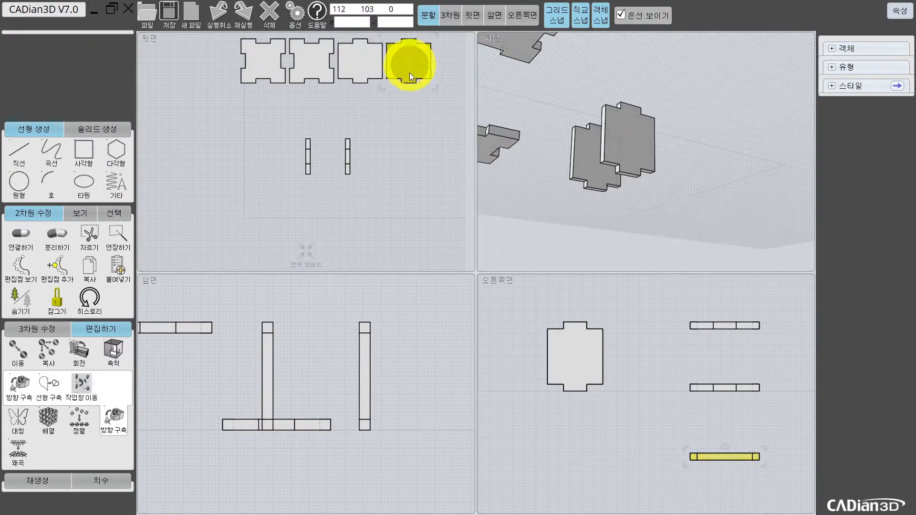
pyautogui.click(422, 121)
# Reorient the two remaining side wall panels so they lie flat in the top view
pyautogui.click(549, 373)
pyautogui.click(268, 363)
pyautogui.click(81, 387)
pyautogui.click(520, 339)
pyautogui.click(388, 195)
pyautogui.click(387, 195)
# Arrange the two flat side panels in a second row directly below the notched plates
pyautogui.moveTo(310, 197); pyautogui.dragTo(311, 111)
pyautogui.scroll(2, 311, 111)
pyautogui.moveTo(311, 111); pyautogui.dragTo(327, 172, button='middle')
pyautogui.moveTo(265, 174); pyautogui.dragTo(265, 164)
pyautogui.moveTo(327, 175); pyautogui.dragTo(328, 169)
pyautogui.moveTo(269, 178); pyautogui.dragTo(270, 182)
pyautogui.scroll(-4, 341, 201)
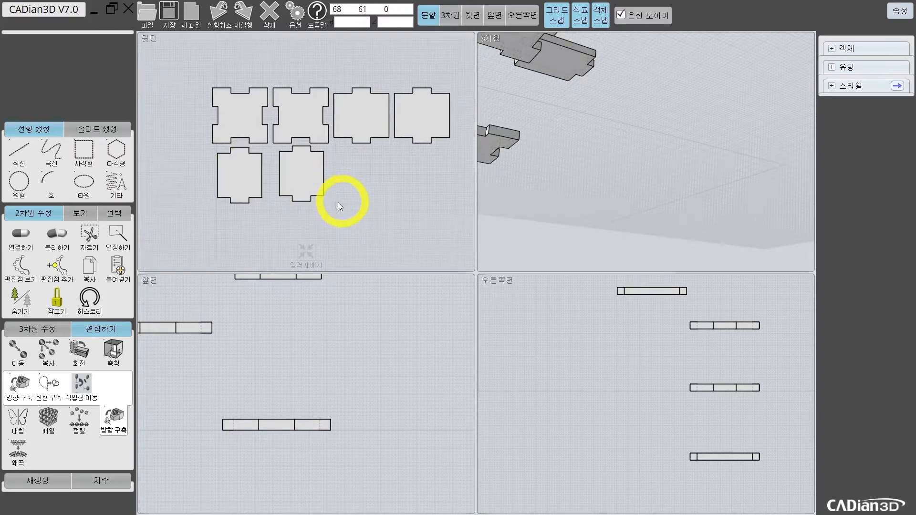
# Start a text object beside the laid-out panels, keeping the text CADian3D, and set its type to 선형 (linear)
pyautogui.scroll(2, 344, 189)
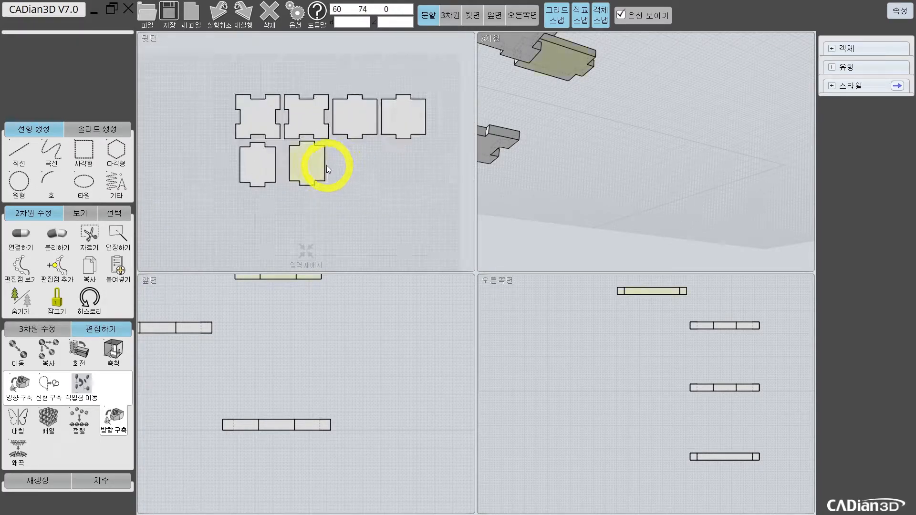
pyautogui.click(83, 133)
pyautogui.click(51, 184)
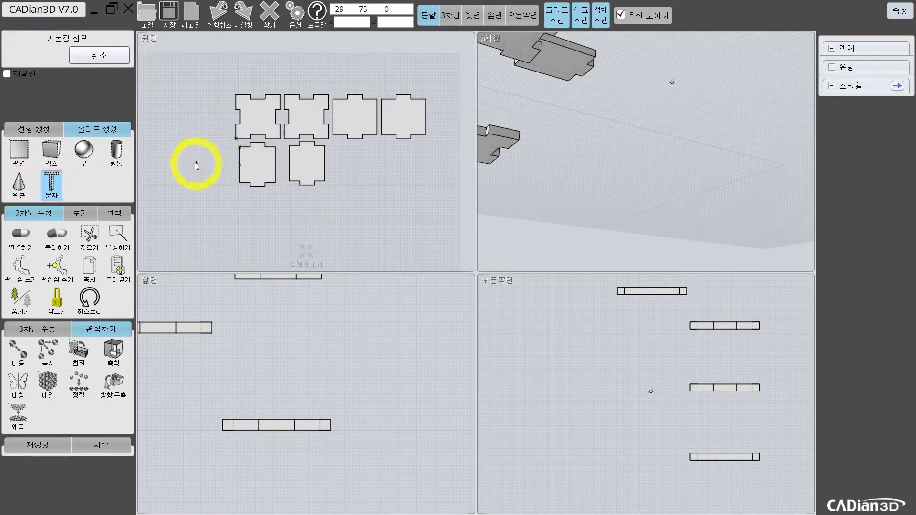
pyautogui.click(195, 160)
pyautogui.doubleClick(54, 51)
pyautogui.click(74, 128)
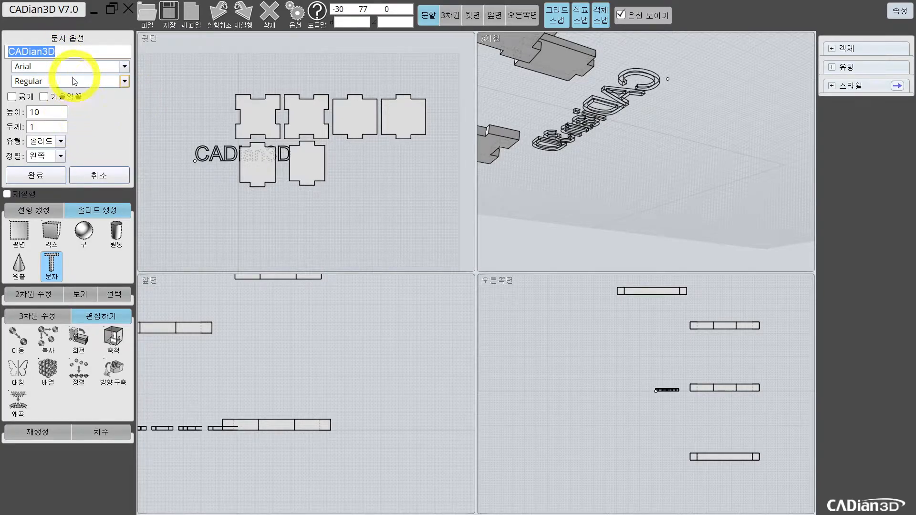
pyautogui.click(61, 142)
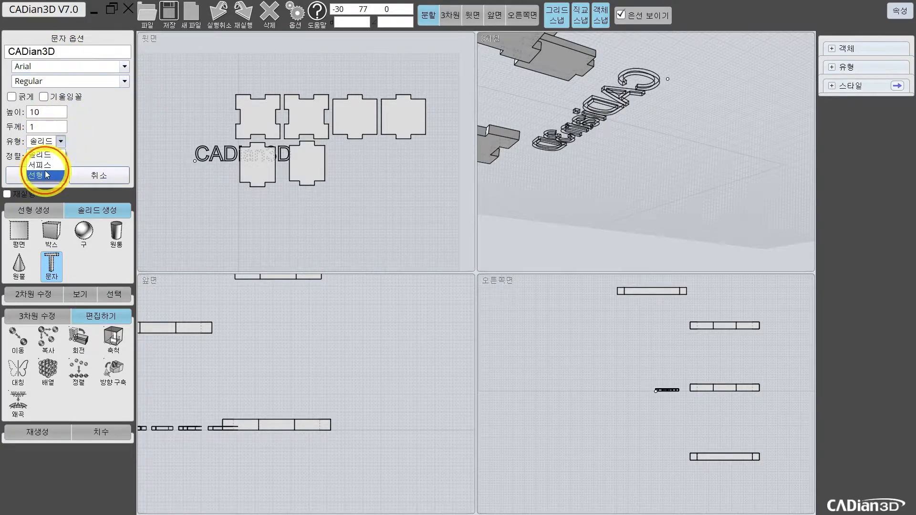
pyautogui.click(46, 173)
# Set the text's font to 12롯데마트드림Bold
pyautogui.click(96, 67)
pyautogui.scroll(-5, 117, 129)
pyautogui.moveTo(126, 118); pyautogui.dragTo(124, 75)
pyautogui.click(101, 82)
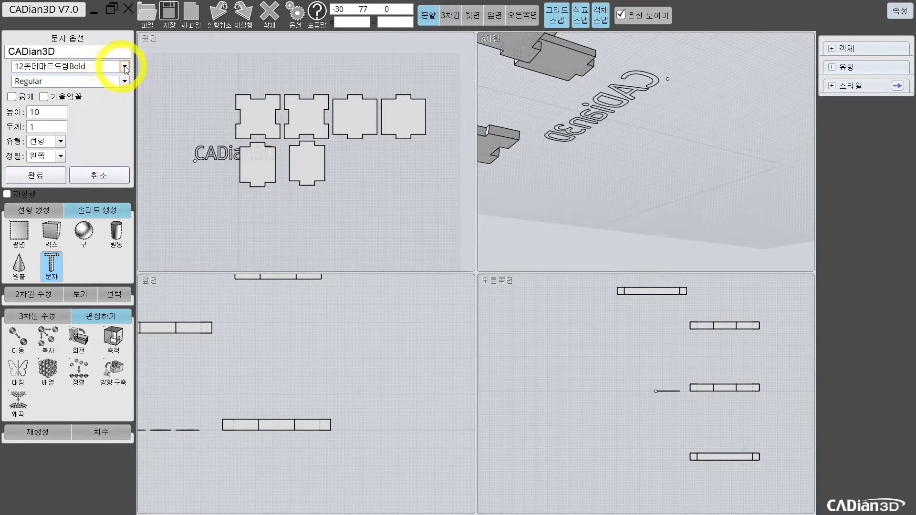
# Set the text's font to HY헤드라인M and change its content to 1
pyautogui.click(125, 67)
pyautogui.moveTo(125, 90); pyautogui.dragTo(126, 134)
pyautogui.click(84, 83)
pyautogui.doubleClick(72, 55)
pyautogui.write('1')
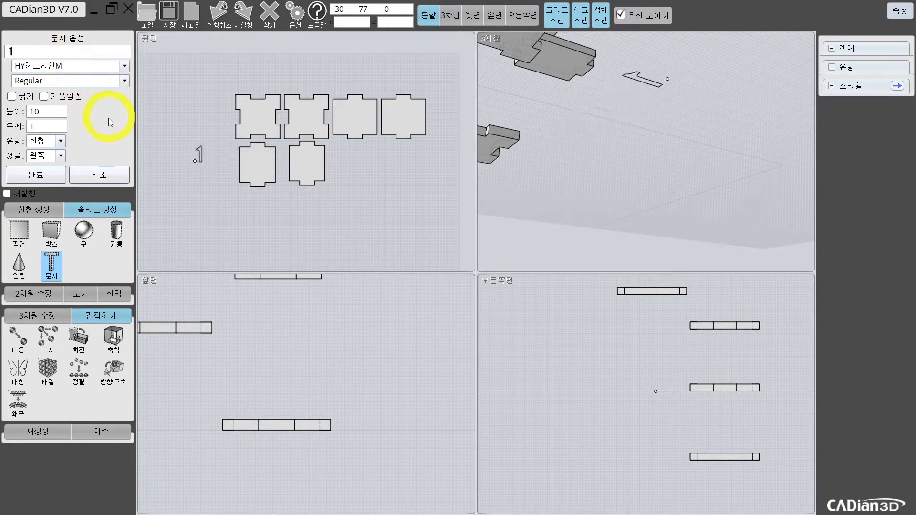
# Try other fonts for the numeral 1 and set it to 휴먼둥근헤드라인
pyautogui.click(58, 67)
pyautogui.click(84, 126)
pyautogui.scroll(-15, 84, 86)
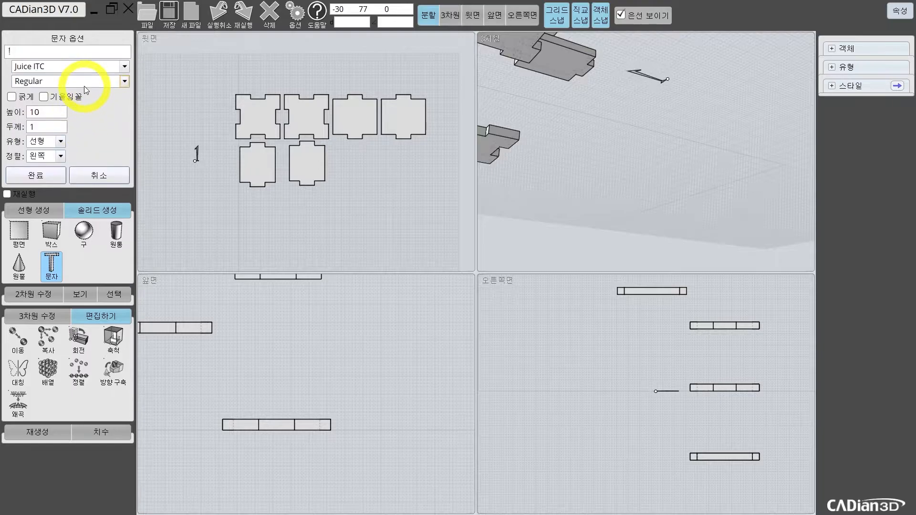
pyautogui.scroll(-10, 95, 81)
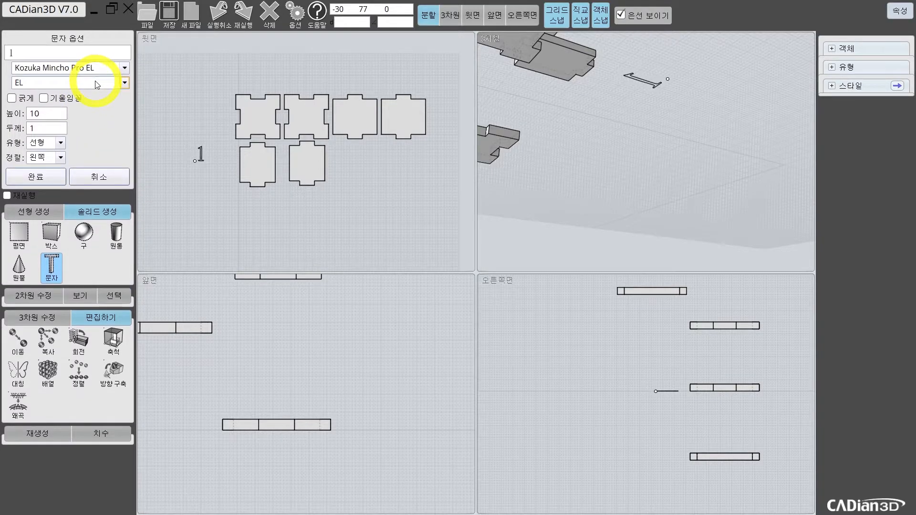
pyautogui.scroll(-8, 120, 69)
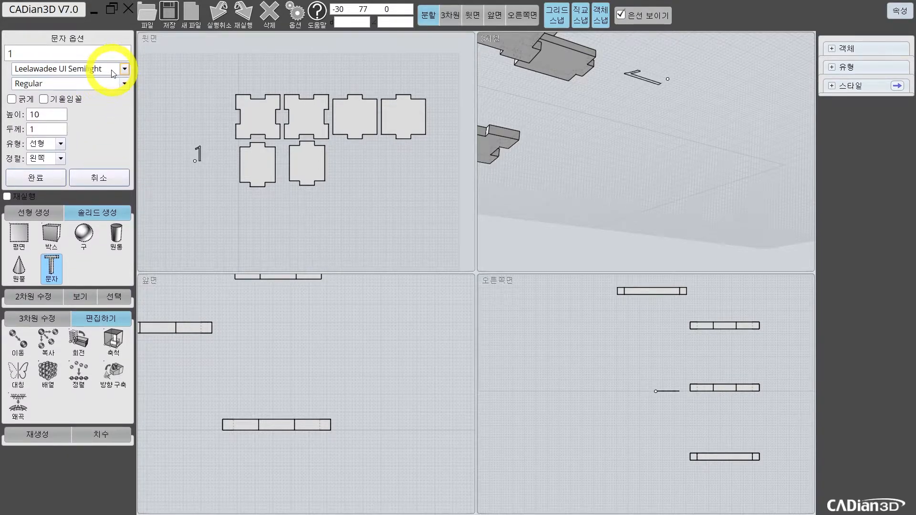
pyautogui.scroll(-2, 119, 68)
pyautogui.click(123, 67)
pyautogui.scroll(-10, 118, 126)
pyautogui.scroll(-20, 119, 136)
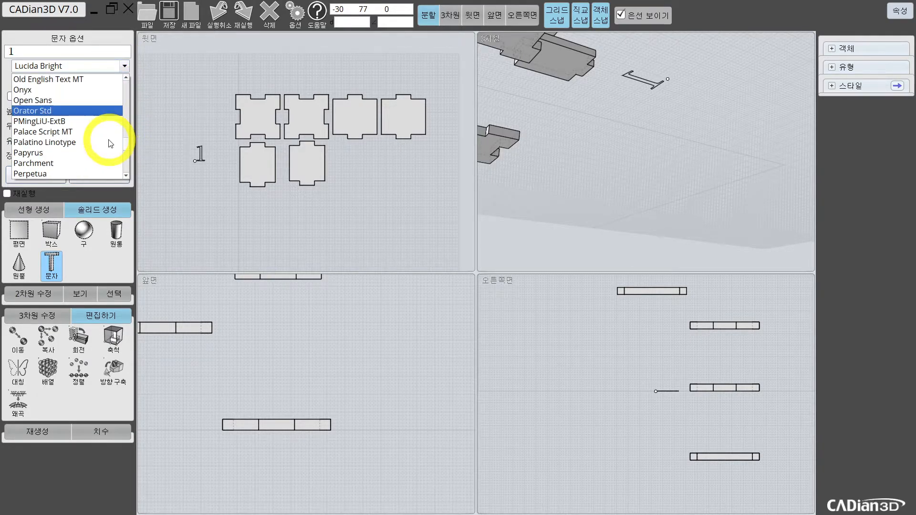
pyautogui.scroll(-5, 117, 137)
pyautogui.click(102, 153)
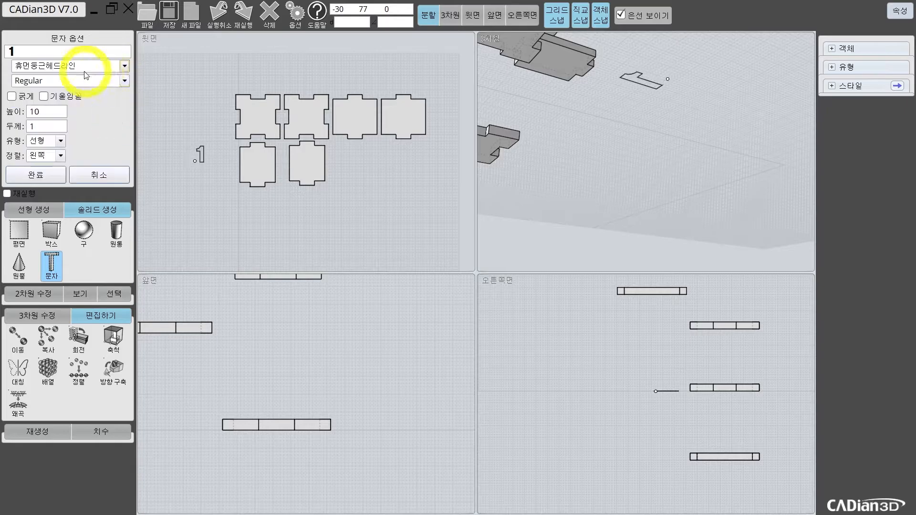
# Finish the numeral 1 and place it on the first notched plate of the upper row
pyautogui.click(210, 168)
pyautogui.moveTo(212, 168); pyautogui.dragTo(262, 126)
pyautogui.scroll(2, 254, 112)
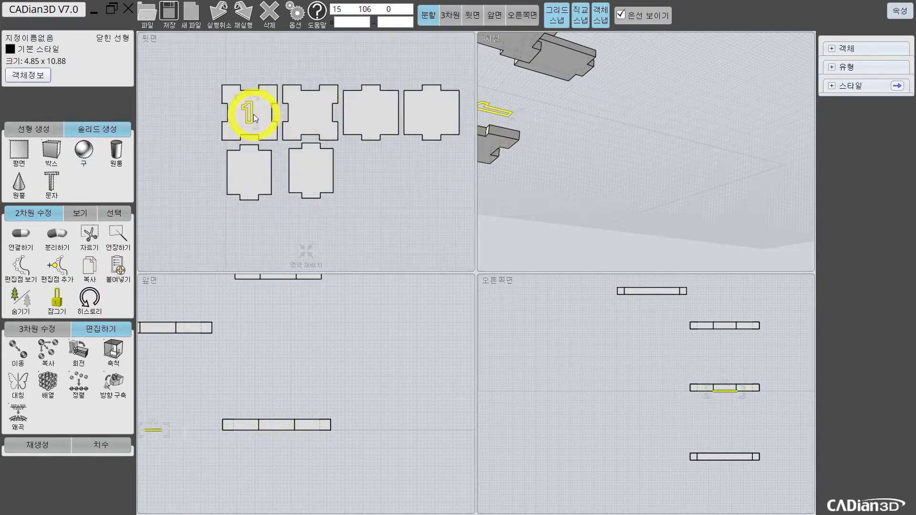
# Align all six panels by their top faces (상단 정렬) at a common height just below the numeral in the front view
pyautogui.click(473, 16)
pyautogui.rightClick(217, 214)
pyautogui.click(381, 201)
pyautogui.click(556, 185)
pyautogui.click(520, 330)
pyautogui.click(372, 339)
pyautogui.click(706, 224)
pyautogui.moveTo(707, 224); pyautogui.dragTo(555, 197, button='middle')
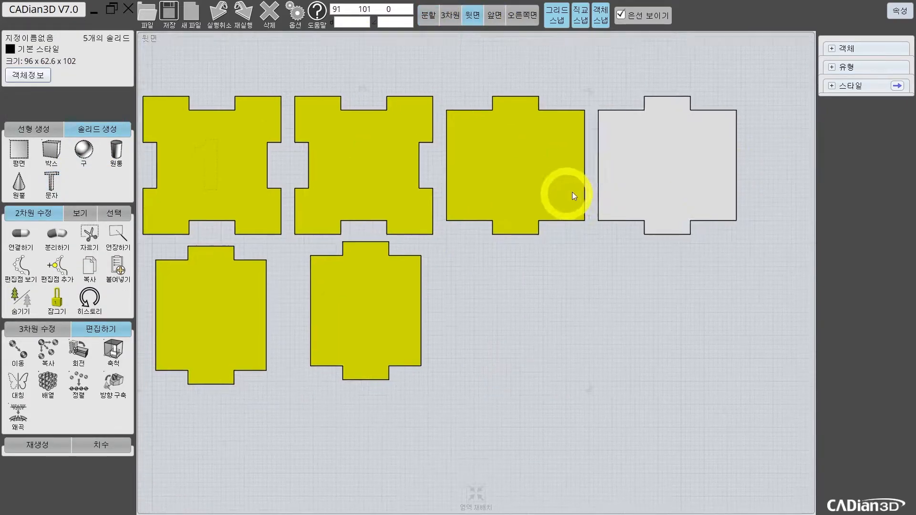
pyautogui.click(648, 177)
pyautogui.scroll(-3, 648, 174)
pyautogui.click(427, 21)
pyautogui.scroll(-2, 596, 346)
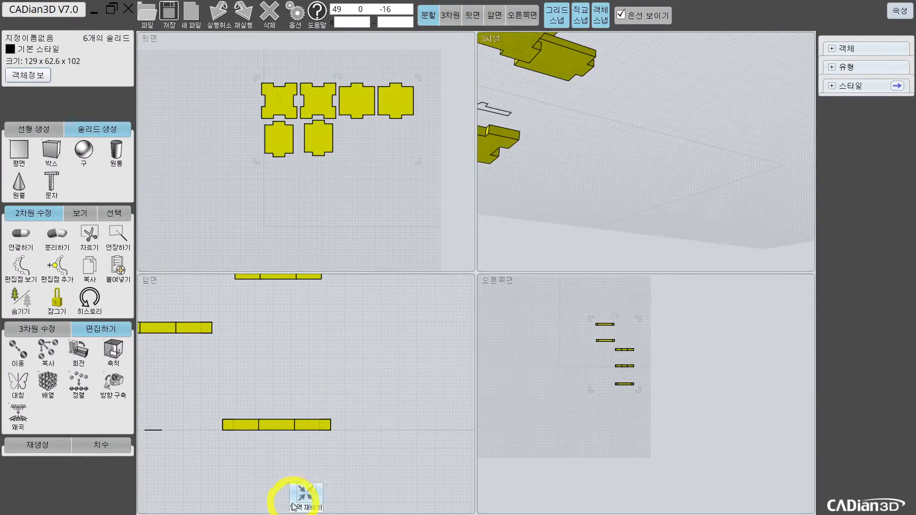
pyautogui.click(302, 493)
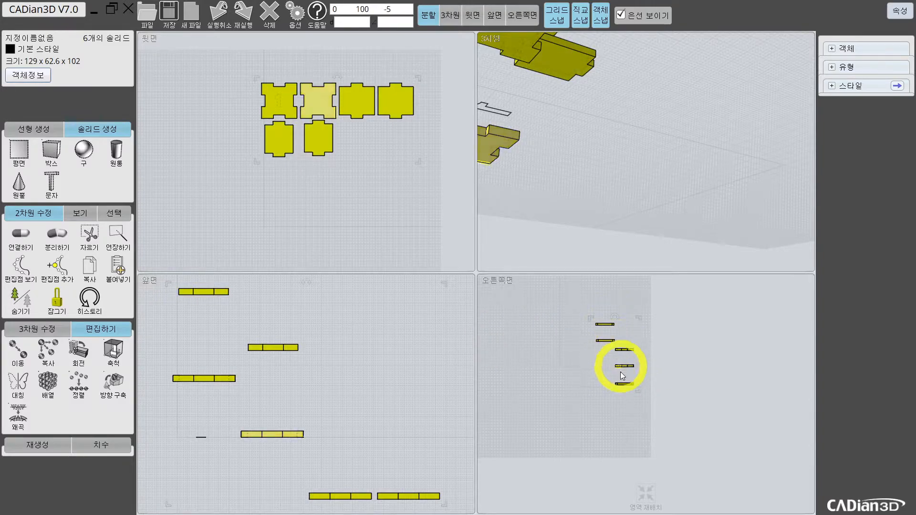
pyautogui.click(80, 386)
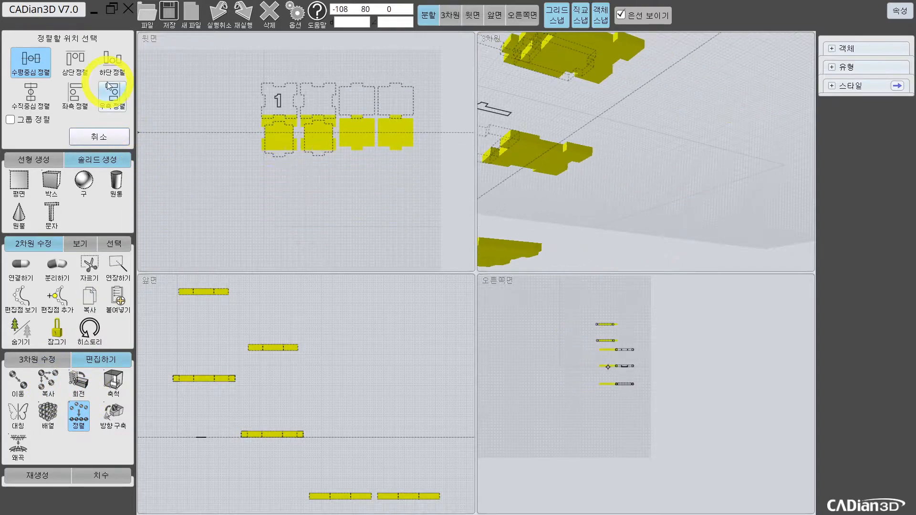
pyautogui.click(75, 62)
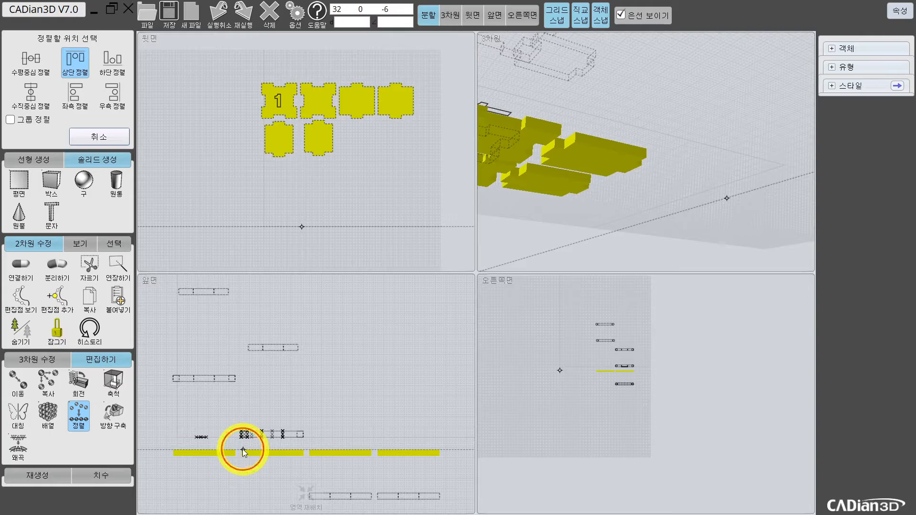
pyautogui.click(242, 448)
# Add a bold numeral 6 in 휴먼둥근헤드라인 and place it on the second notched plate
pyautogui.scroll(2, 293, 100)
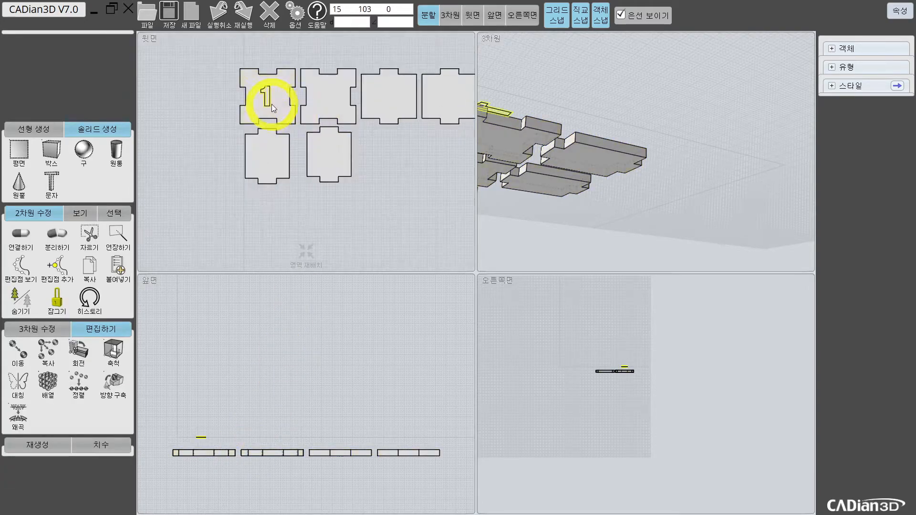
pyautogui.click(475, 16)
pyautogui.scroll(-2, 414, 108)
pyautogui.click(283, 170)
pyautogui.click(49, 193)
pyautogui.click(252, 210)
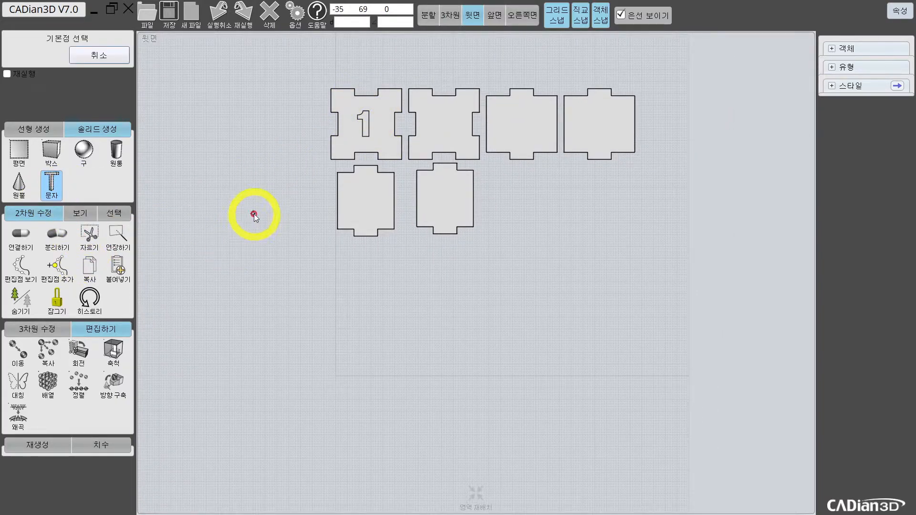
pyautogui.click(398, 131)
pyautogui.click(69, 51)
pyautogui.write('6')
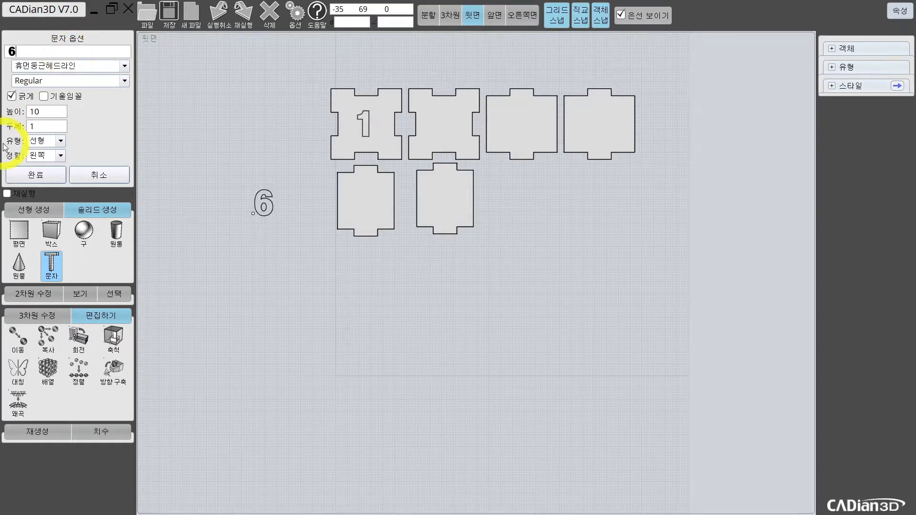
pyautogui.click(36, 174)
pyautogui.moveTo(268, 197); pyautogui.dragTo(453, 125)
# Add a numeral 2 with the same text settings and place it on the third panel of the upper row
pyautogui.click(50, 185)
pyautogui.click(548, 218)
pyautogui.click(69, 51)
pyautogui.write('2')
pyautogui.click(61, 176)
pyautogui.moveTo(565, 218); pyautogui.dragTo(530, 134)
# Add a numeral 5 with the same text settings and place it on the fourth panel of the upper row
pyautogui.click(566, 221)
pyautogui.rightClick(556, 222)
pyautogui.click(542, 221)
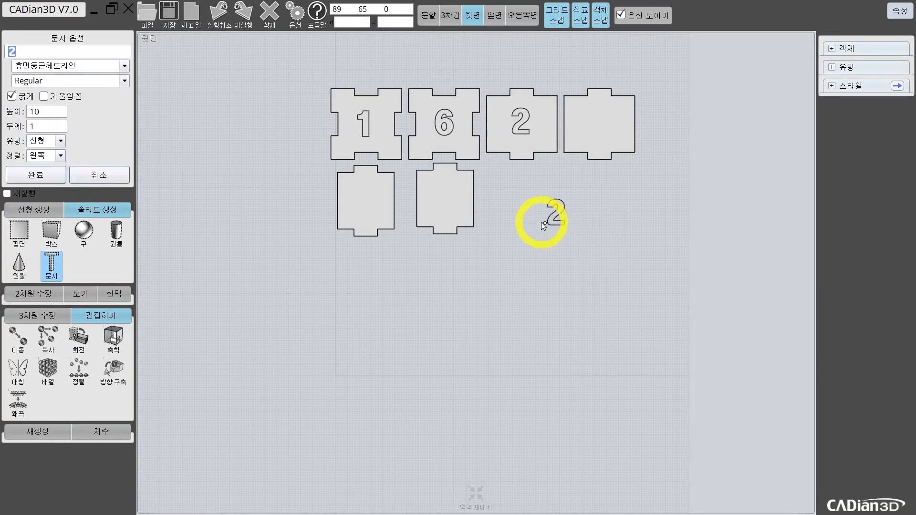
pyautogui.write('5')
pyautogui.rightClick(542, 223)
pyautogui.moveTo(553, 217); pyautogui.dragTo(596, 129)
# Add a numeral 3 and place it on the first panel of the lower row
pyautogui.rightClick(503, 251)
pyautogui.click(497, 264)
pyautogui.write('3')
pyautogui.rightClick(497, 262)
pyautogui.moveTo(498, 261); pyautogui.dragTo(359, 205)
# Add a numeral 4 and place it on the second panel of the lower row
pyautogui.rightClick(360, 275)
pyautogui.click(336, 275)
pyautogui.doubleClick(54, 48)
pyautogui.write('4')
pyautogui.click(61, 174)
pyautogui.moveTo(346, 265); pyautogui.dragTo(446, 205)
pyautogui.click(550, 268)
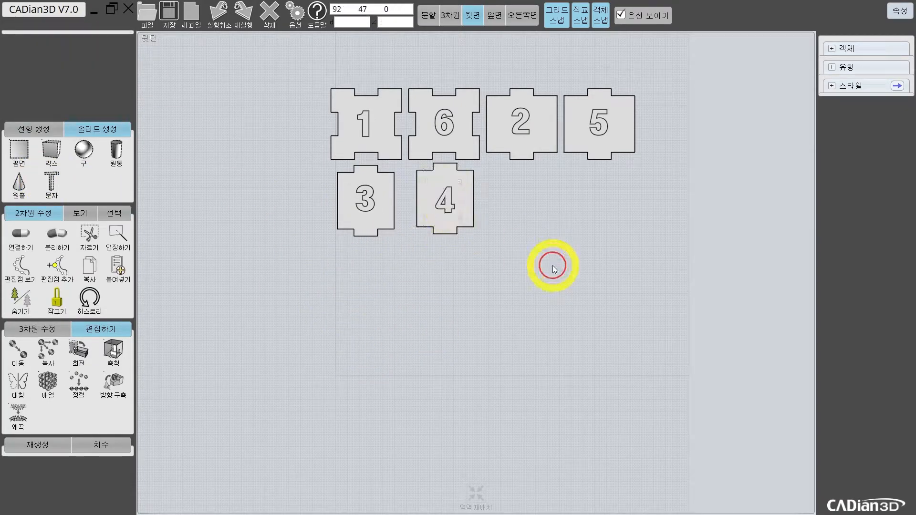
# Examine the numbered panels in the split viewports and from several angles in the 3D view
pyautogui.click(435, 16)
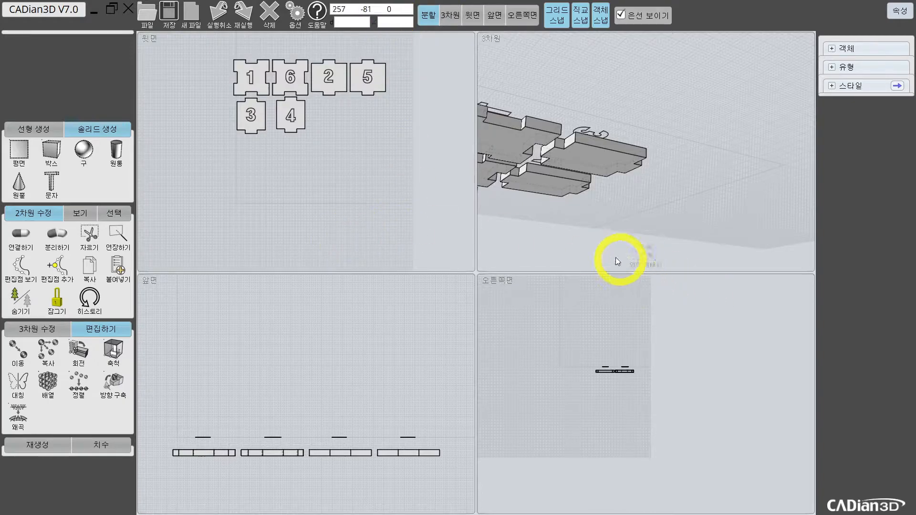
pyautogui.click(635, 251)
pyautogui.click(320, 115)
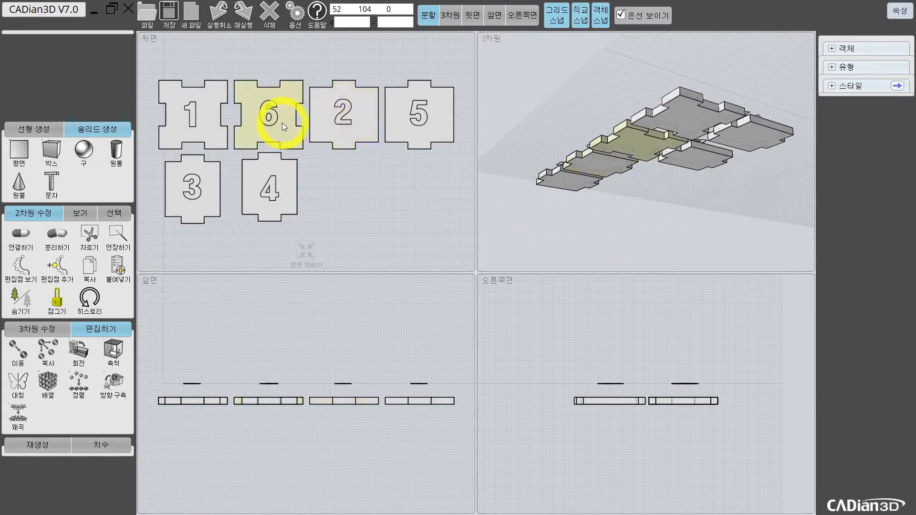
pyautogui.click(282, 122)
pyautogui.click(207, 95)
pyautogui.moveTo(208, 95); pyautogui.dragTo(244, 96, button='middle')
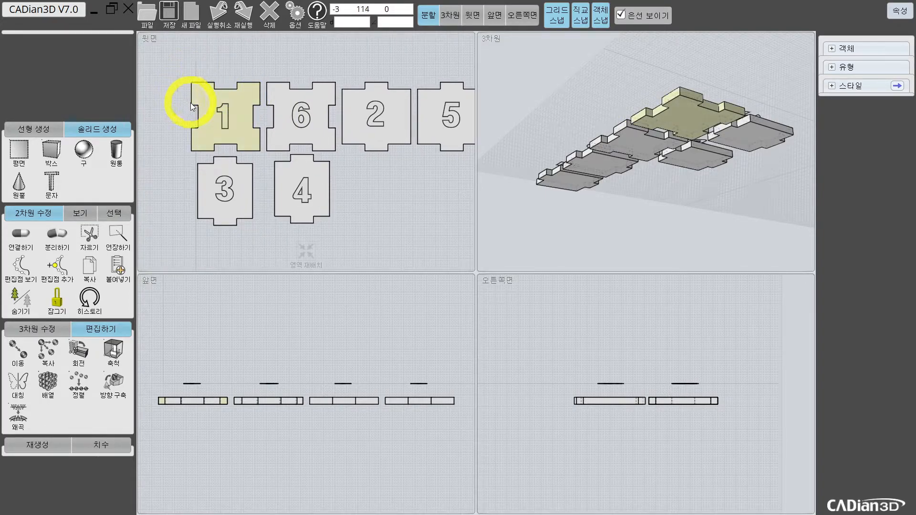
pyautogui.moveTo(622, 135); pyautogui.dragTo(692, 167, button='right')
pyautogui.scroll(4, 680, 163)
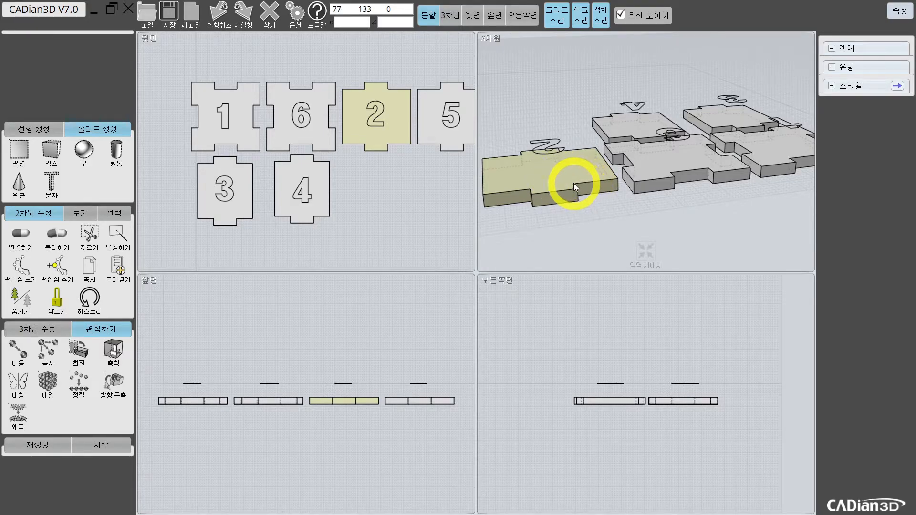
pyautogui.moveTo(682, 159); pyautogui.dragTo(621, 155, button='right')
pyautogui.moveTo(770, 185); pyautogui.dragTo(740, 182, button='right')
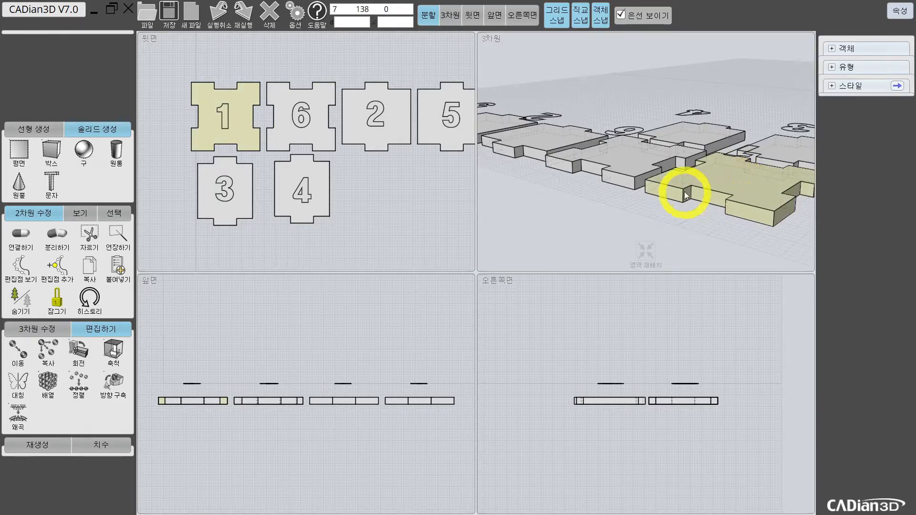
pyautogui.moveTo(525, 146); pyautogui.dragTo(640, 178, button='right')
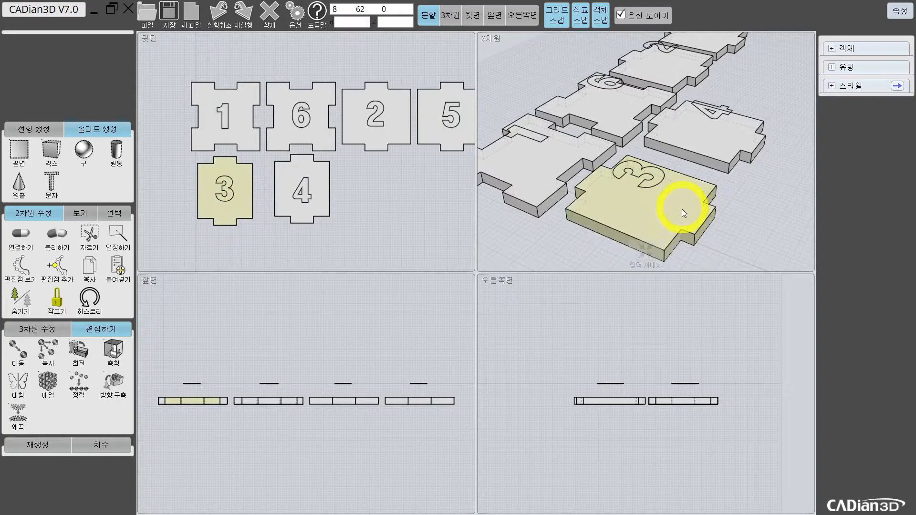
pyautogui.moveTo(714, 142); pyautogui.dragTo(672, 155, button='right')
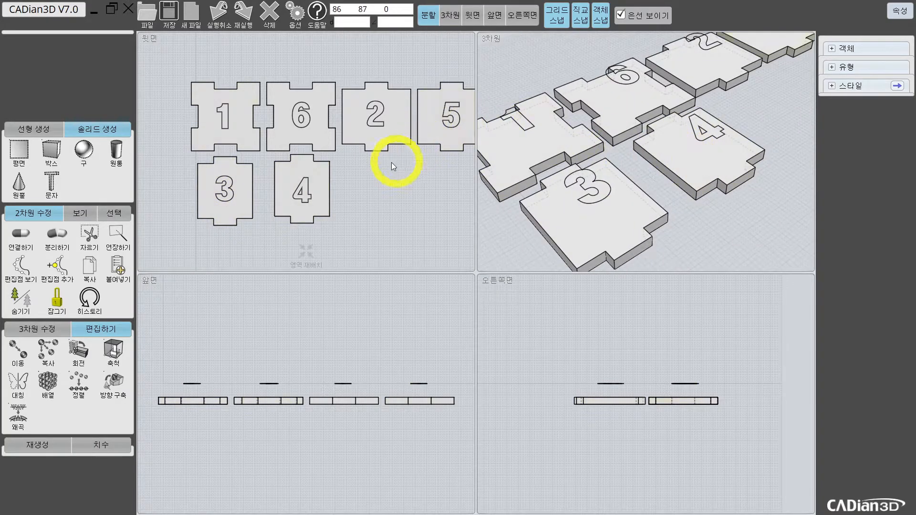
pyautogui.scroll(-1, 385, 165)
pyautogui.scroll(-1, 372, 152)
pyautogui.scroll(3, 292, 119)
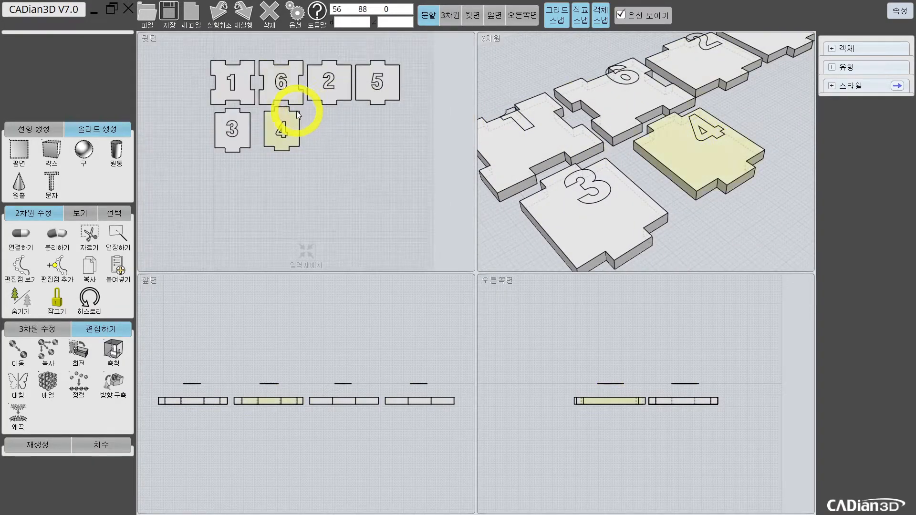
pyautogui.moveTo(263, 73); pyautogui.dragTo(280, 127, button='right')
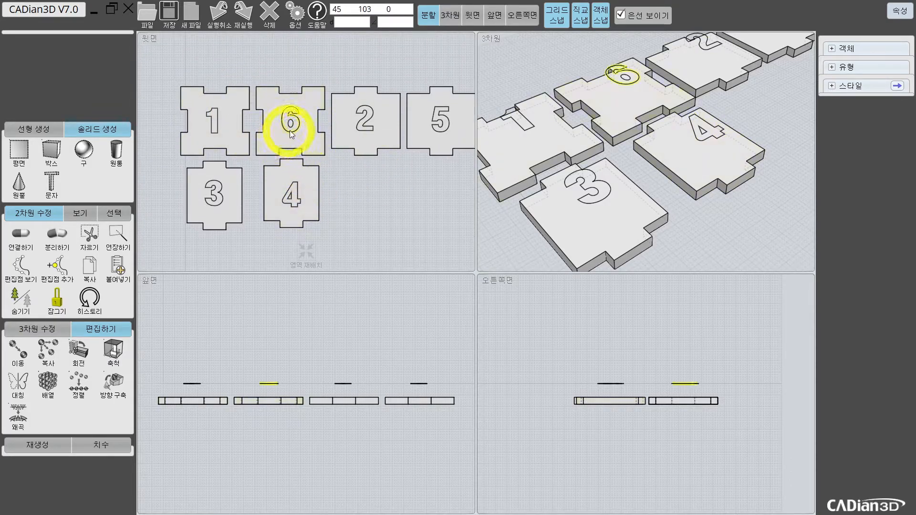
pyautogui.scroll(-2, 333, 148)
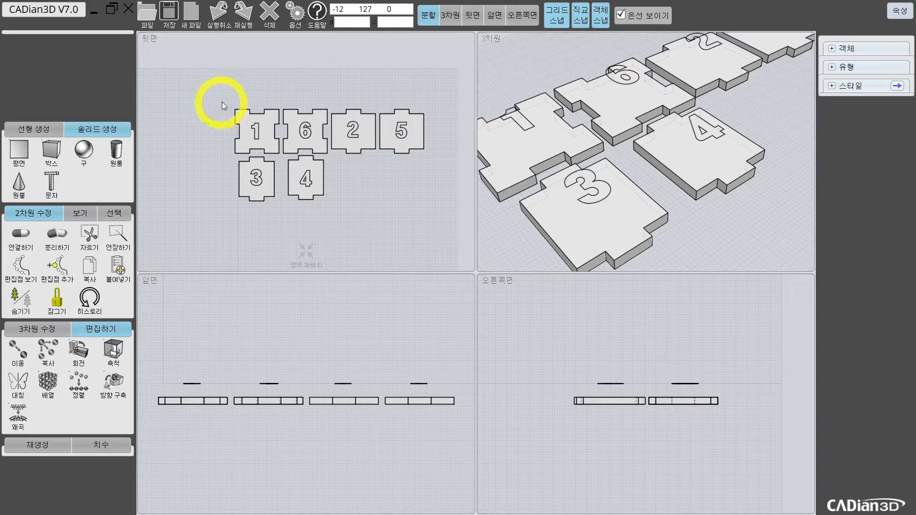
# Start exporting all the panels together with their numerals, choosing the Illustrator (*.ai) format
pyautogui.moveTo(220, 88); pyautogui.dragTo(445, 220)
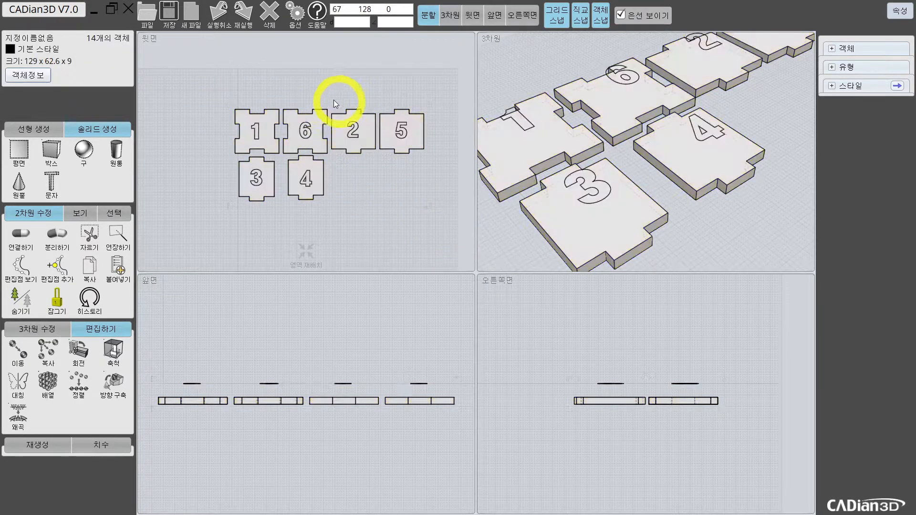
pyautogui.moveTo(208, 70); pyautogui.dragTo(442, 220)
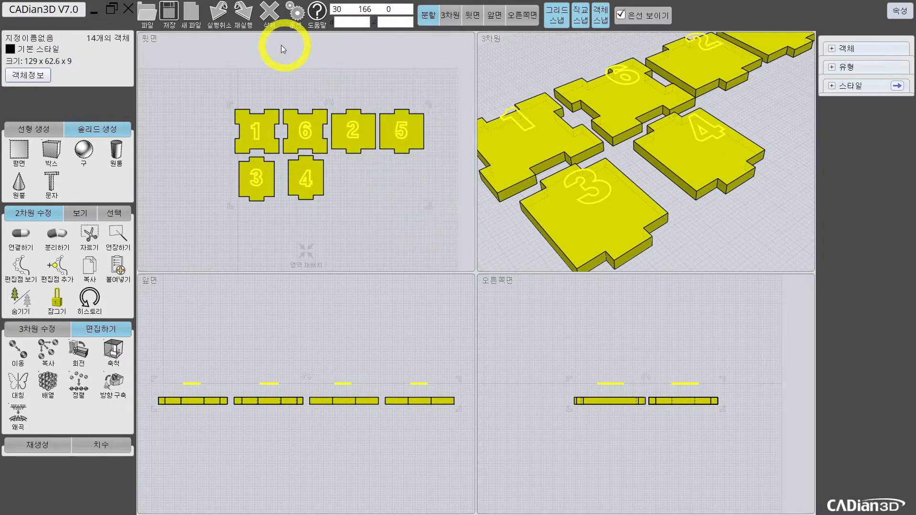
pyautogui.click(153, 23)
pyautogui.click(303, 82)
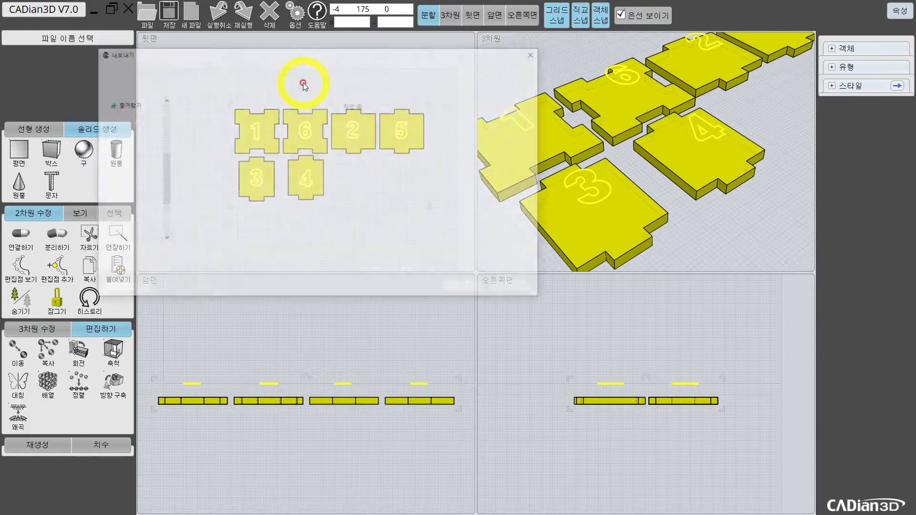
pyautogui.click(234, 267)
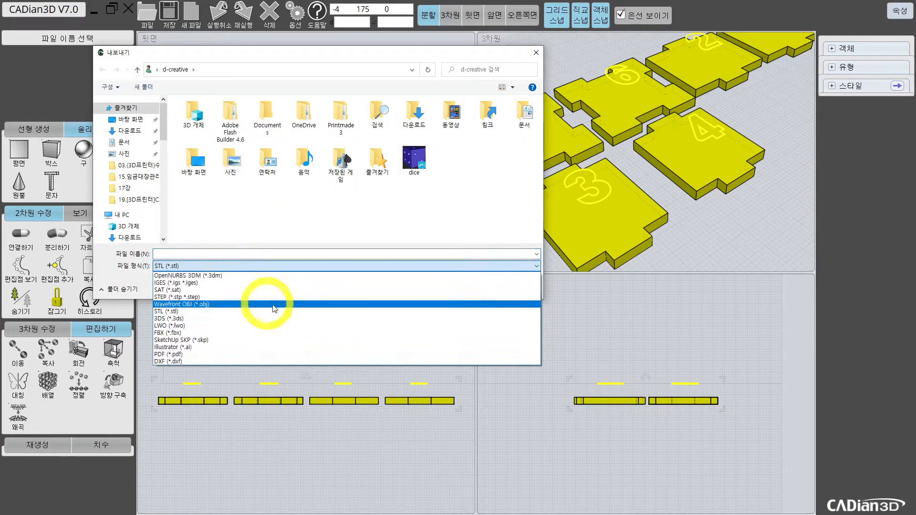
pyautogui.click(208, 347)
# Save the Illustrator export to the desktop (바탕 화면) under the file name 111
pyautogui.click(198, 255)
pyautogui.write('D')
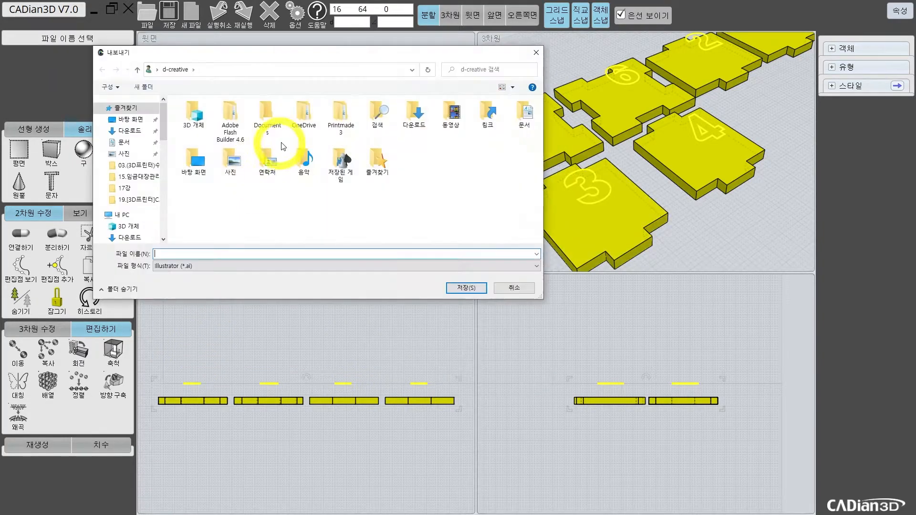
pyautogui.click(134, 121)
pyautogui.click(179, 254)
pyautogui.write('111')
pyautogui.press('Return')
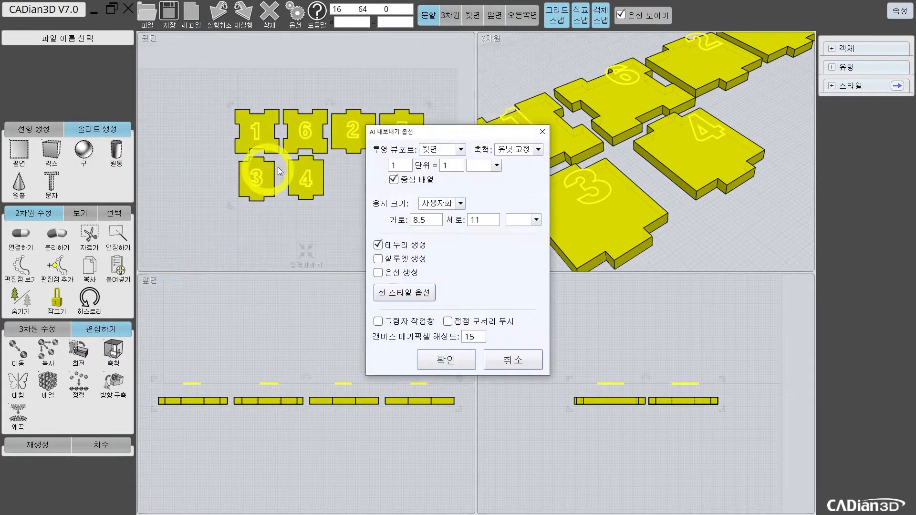
# Choose the fixed-unit scale (유닛 고정) in the AI export options and complete the Illustrator export
pyautogui.moveTo(401, 132); pyautogui.dragTo(373, 135)
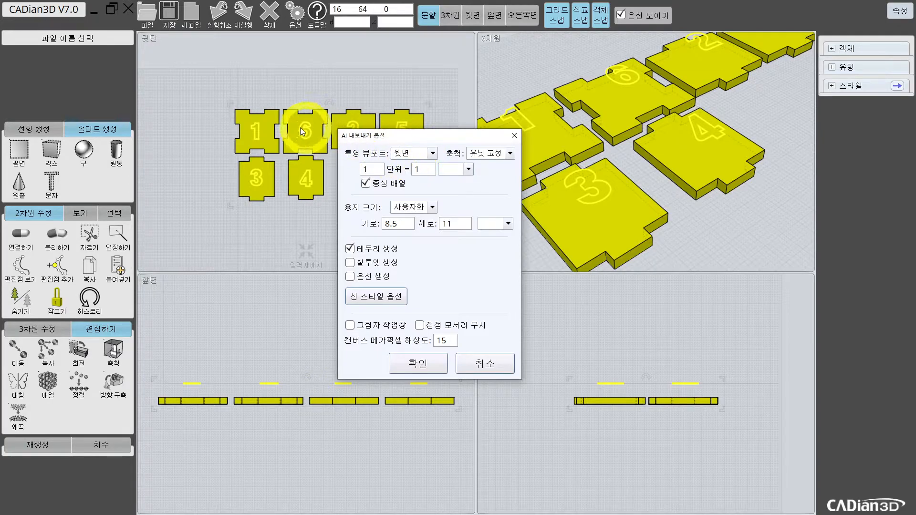
pyautogui.moveTo(445, 136); pyautogui.dragTo(467, 190)
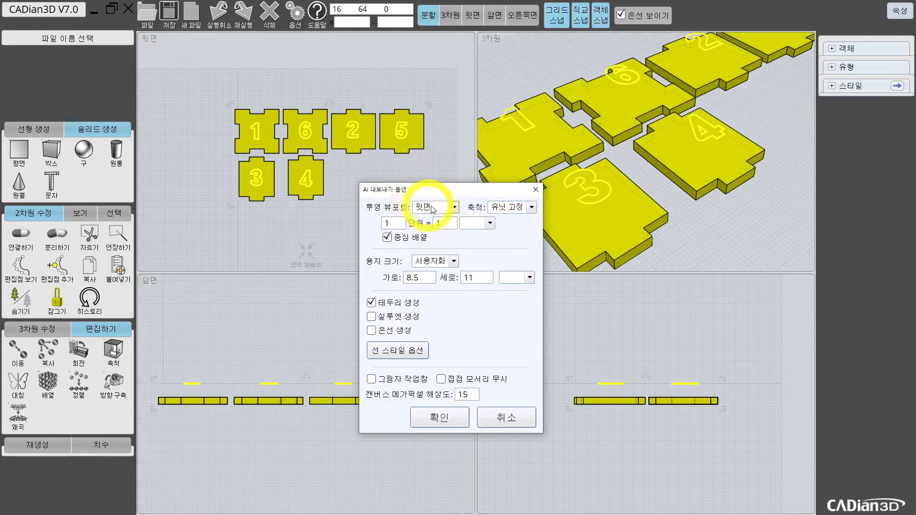
pyautogui.click(529, 208)
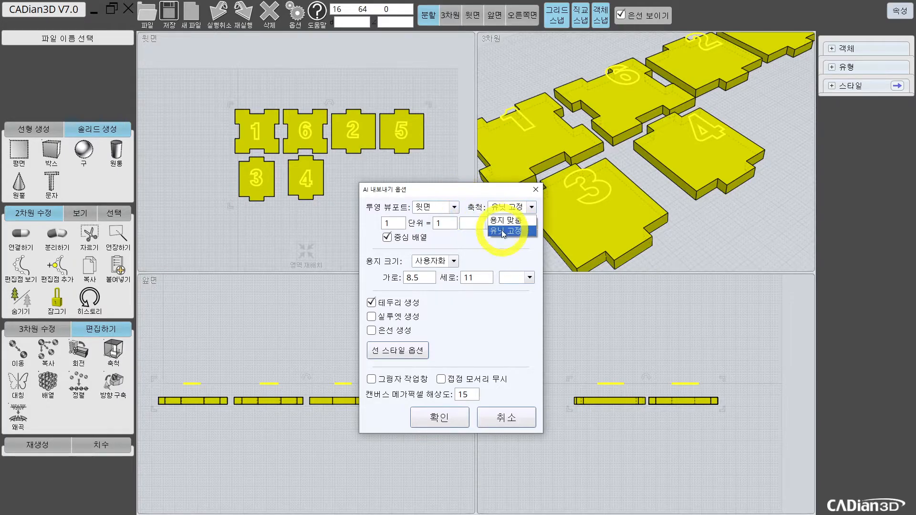
pyautogui.click(503, 232)
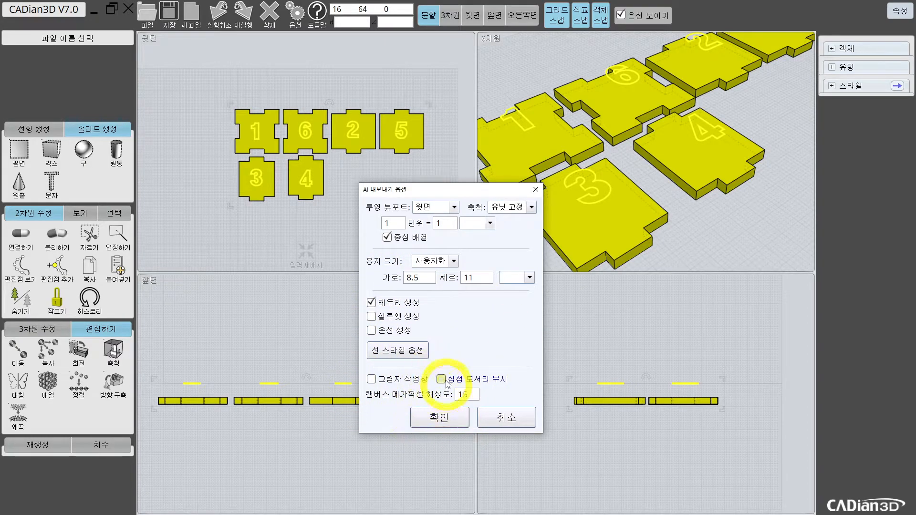
pyautogui.click(439, 418)
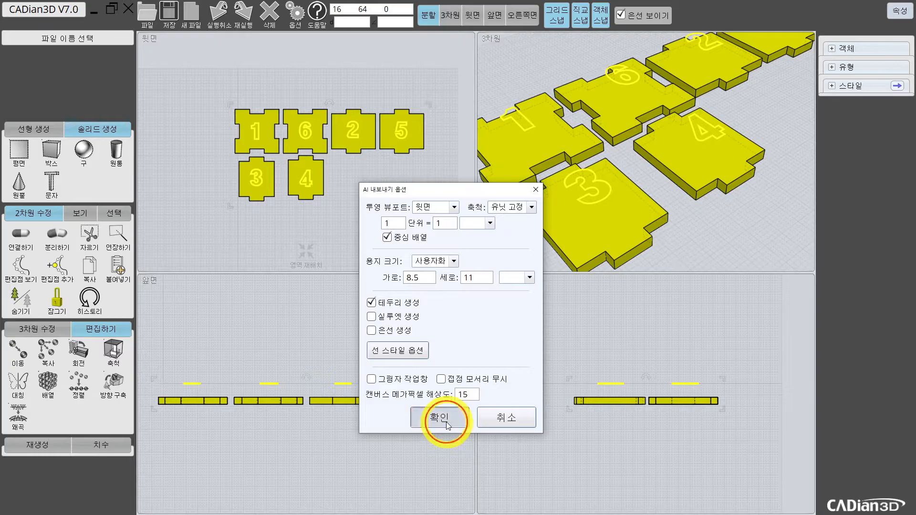
pyautogui.click(241, 135)
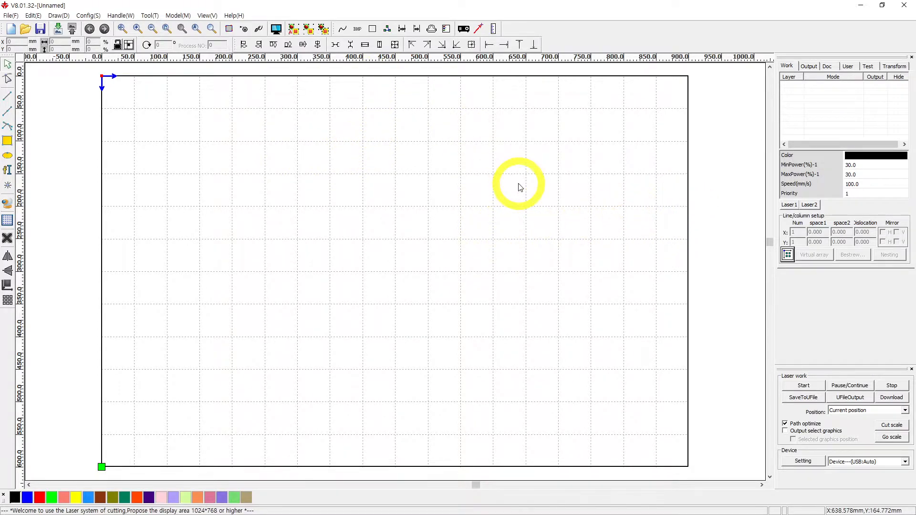
# Switch to the laser cutting program and import the DICE Illustrator file from the desktop (바탕 화면) into the empty work area
pyautogui.click(16, 16)
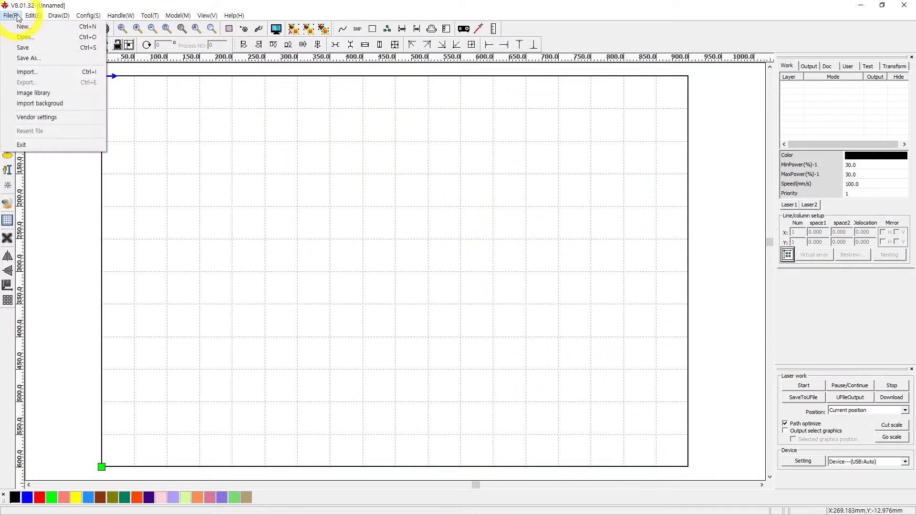
pyautogui.click(70, 75)
pyautogui.scroll(-5, 420, 282)
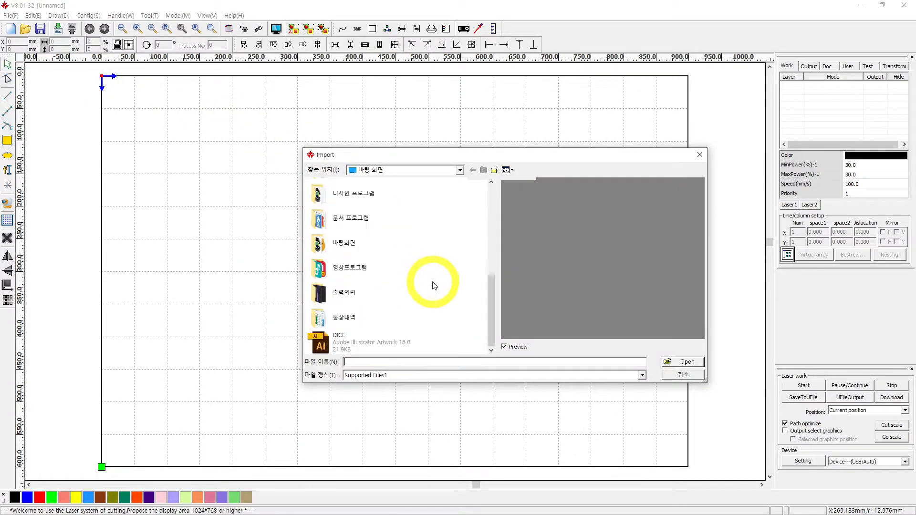
pyautogui.click(346, 343)
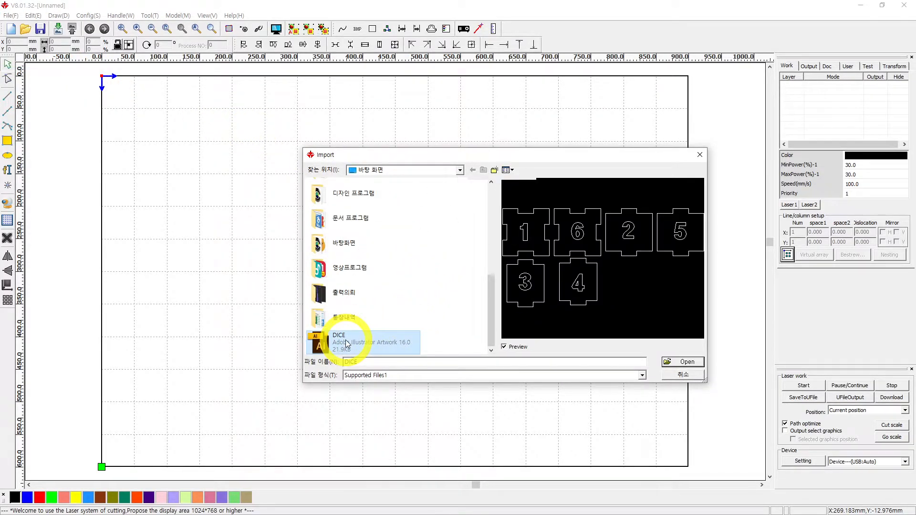
pyautogui.doubleClick(347, 344)
pyautogui.scroll(-4, 381, 282)
pyautogui.scroll(2, 375, 273)
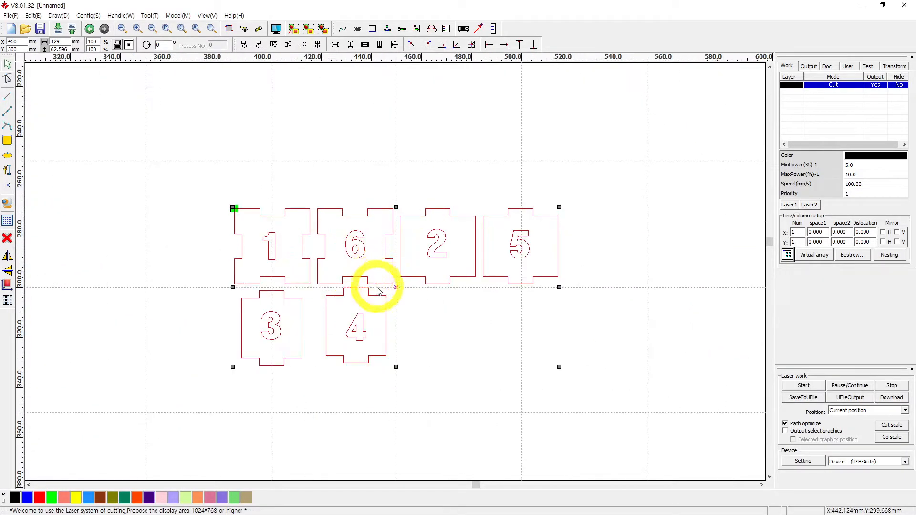
pyautogui.click(377, 289)
pyautogui.scroll(2, 377, 289)
pyautogui.scroll(-2, 321, 246)
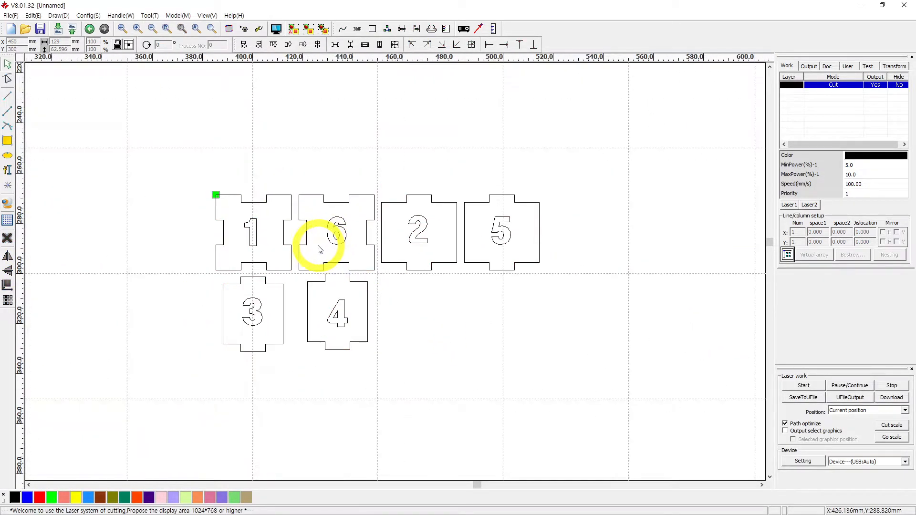
pyautogui.moveTo(282, 225); pyautogui.dragTo(244, 209, button='middle')
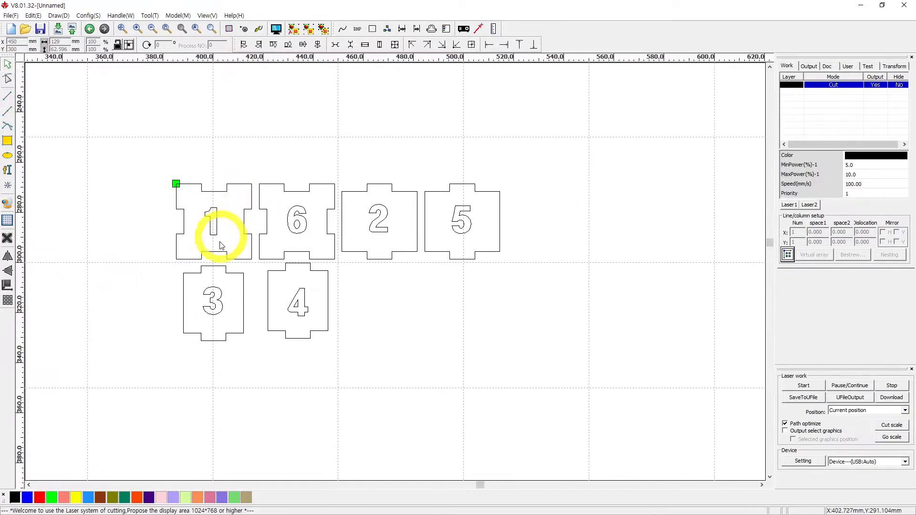
# Assign the numerals 3 and 4 in the lower row and 1, 6, 2 and 5 in the upper row to the blue layer
pyautogui.click(222, 242)
pyautogui.click(26, 498)
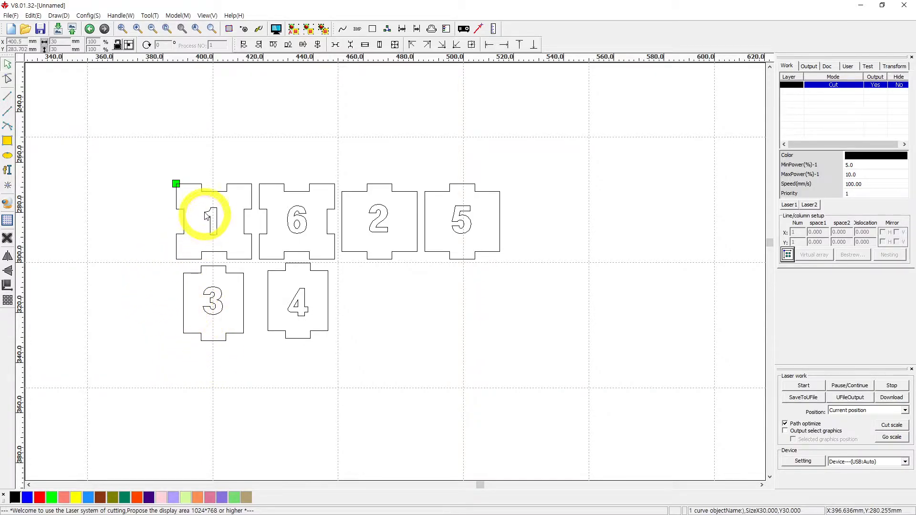
pyautogui.moveTo(161, 196); pyautogui.dragTo(513, 240)
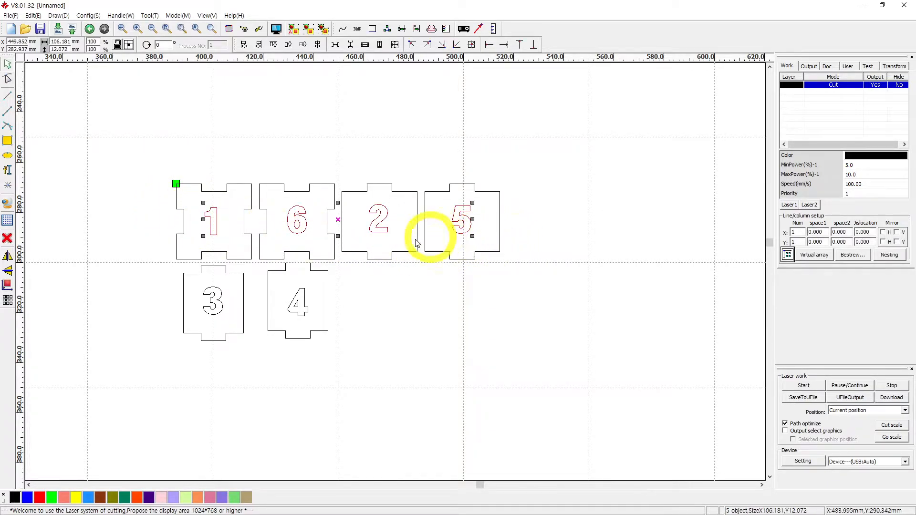
pyautogui.moveTo(162, 199); pyautogui.dragTo(531, 244)
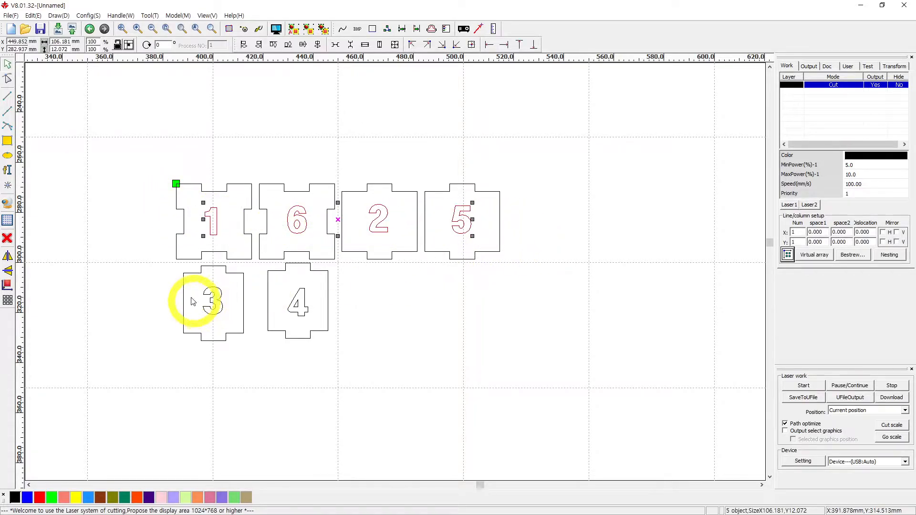
pyautogui.moveTo(147, 283); pyautogui.dragTo(339, 325)
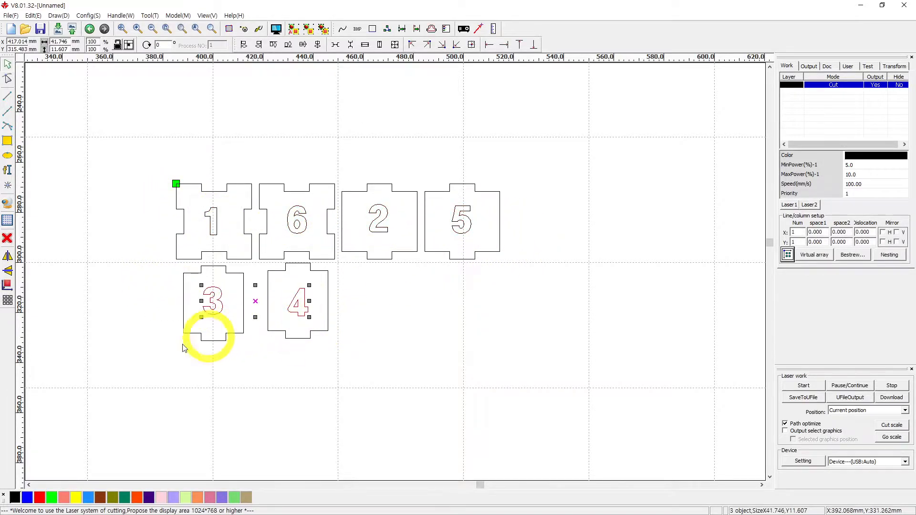
pyautogui.click(27, 498)
pyautogui.moveTo(138, 202); pyautogui.dragTo(506, 246)
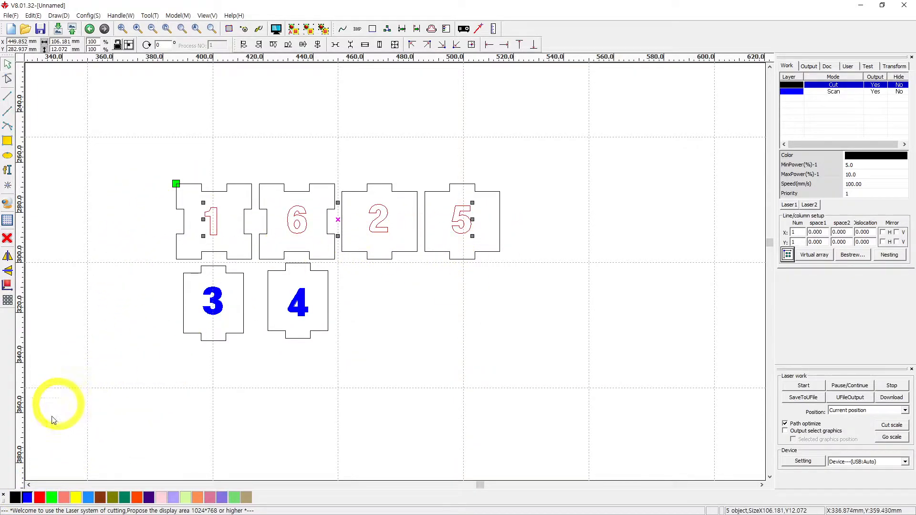
pyautogui.click(27, 498)
# Try to move the outline of the panel numbered 1 to the red layer
pyautogui.click(194, 260)
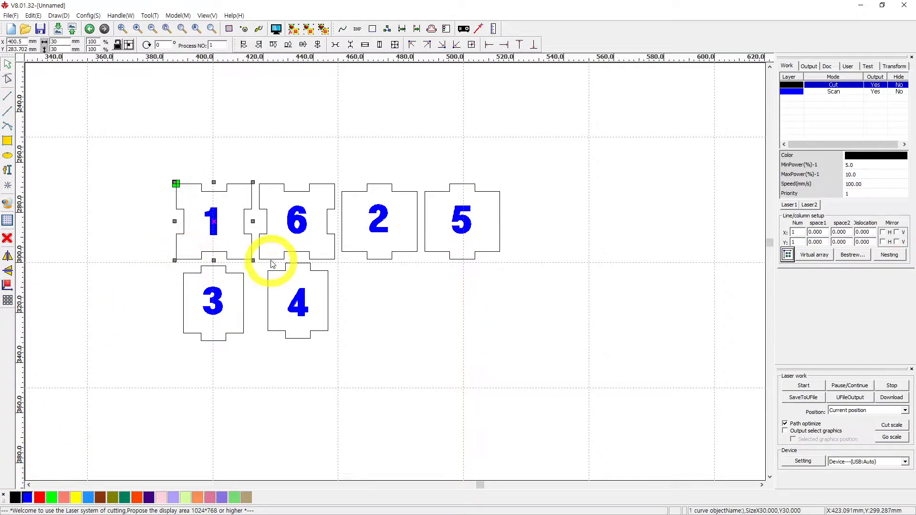
pyautogui.click(281, 259)
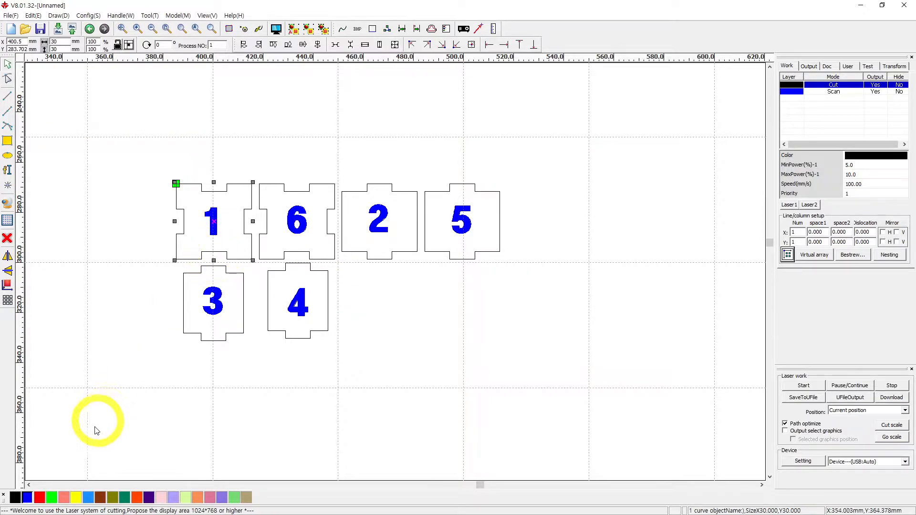
pyautogui.click(39, 497)
pyautogui.click(222, 252)
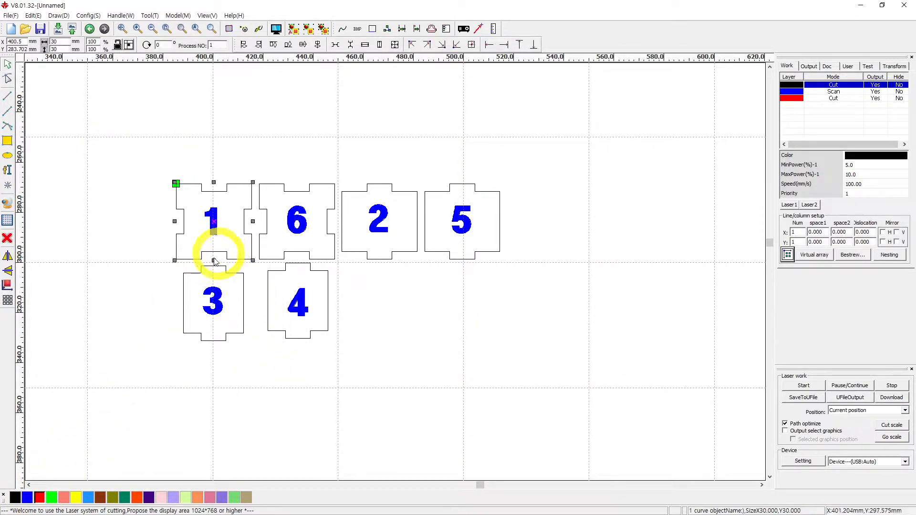
pyautogui.click(39, 498)
pyautogui.moveTo(159, 262); pyautogui.dragTo(277, 178)
pyautogui.click(40, 498)
# Put all six panel outlines on the red Cut layer and all their numerals on the blue Scan layer
pyautogui.hotkey('ctrl', 'a')
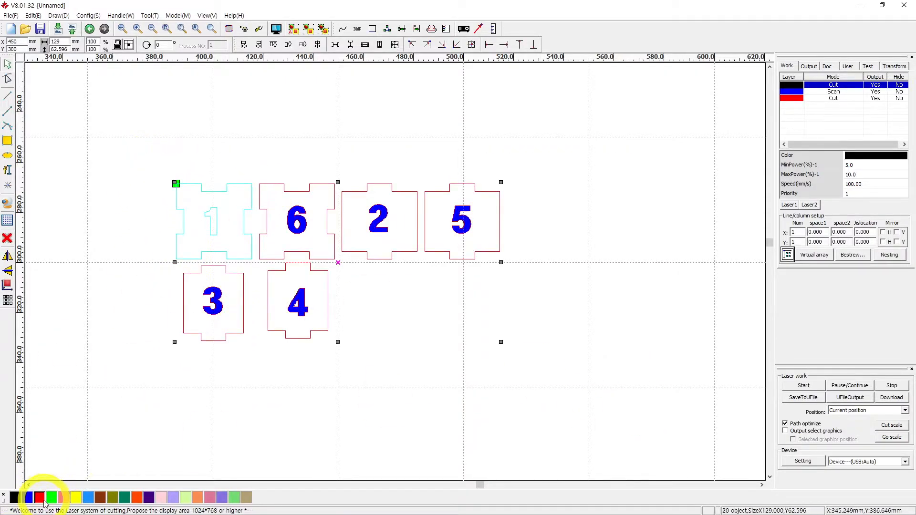
pyautogui.click(40, 497)
pyautogui.moveTo(153, 281); pyautogui.dragTo(468, 322)
pyautogui.click(28, 498)
pyautogui.moveTo(152, 205); pyautogui.dragTo(494, 256)
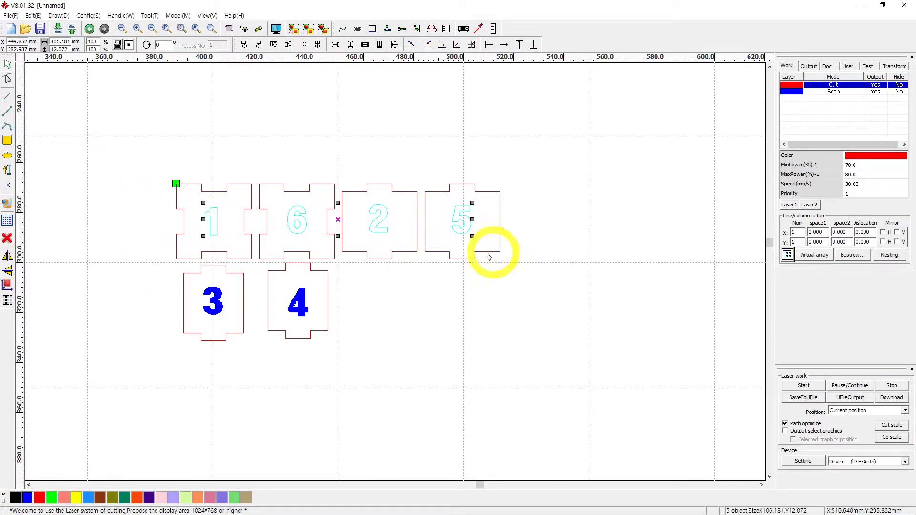
pyautogui.click(27, 498)
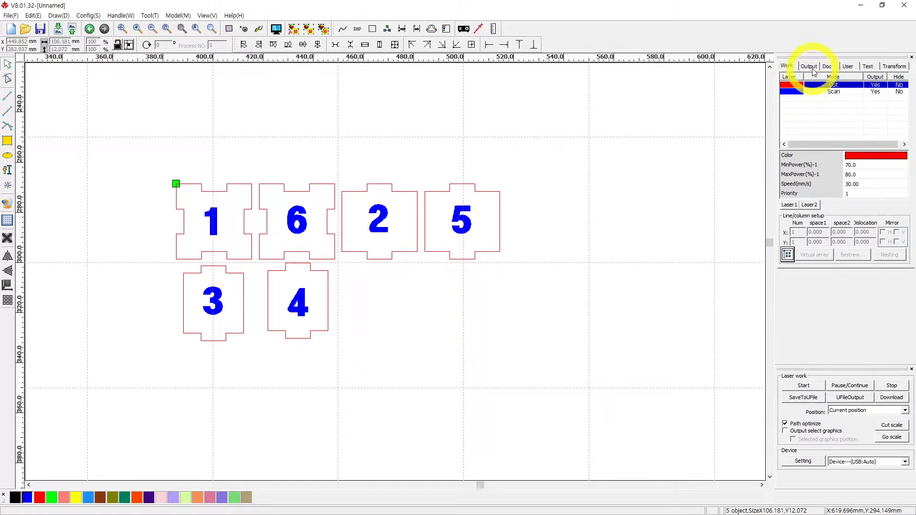
# Review the laser speed, power and processing mode parameters of the red Cut layer and the blue Scan layer
pyautogui.doubleClick(835, 85)
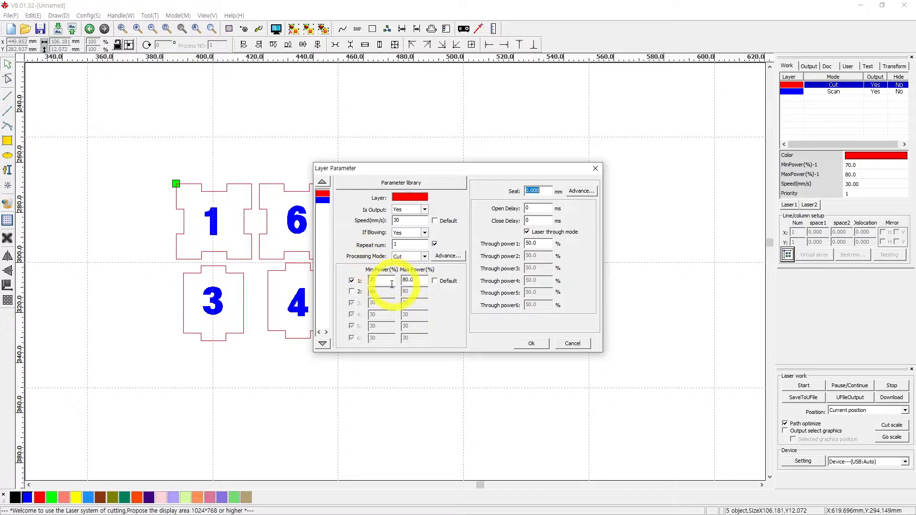
pyautogui.click(533, 343)
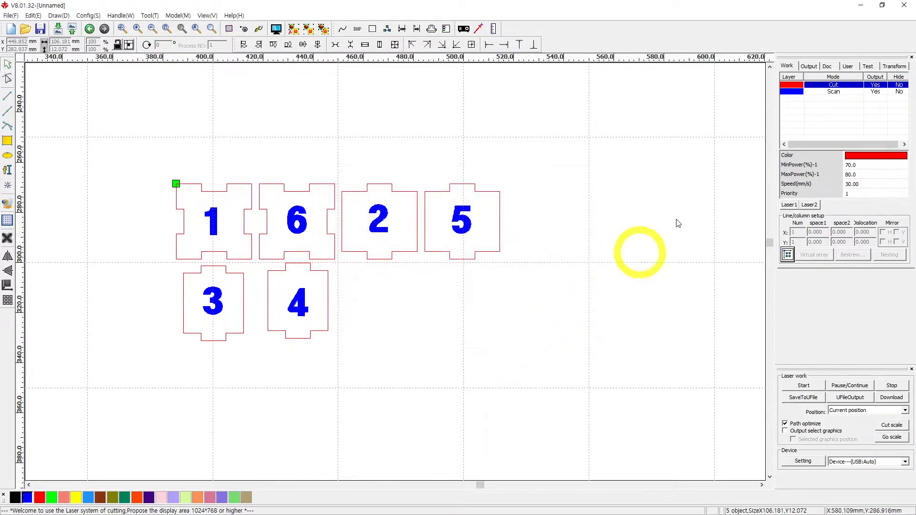
pyautogui.click(828, 92)
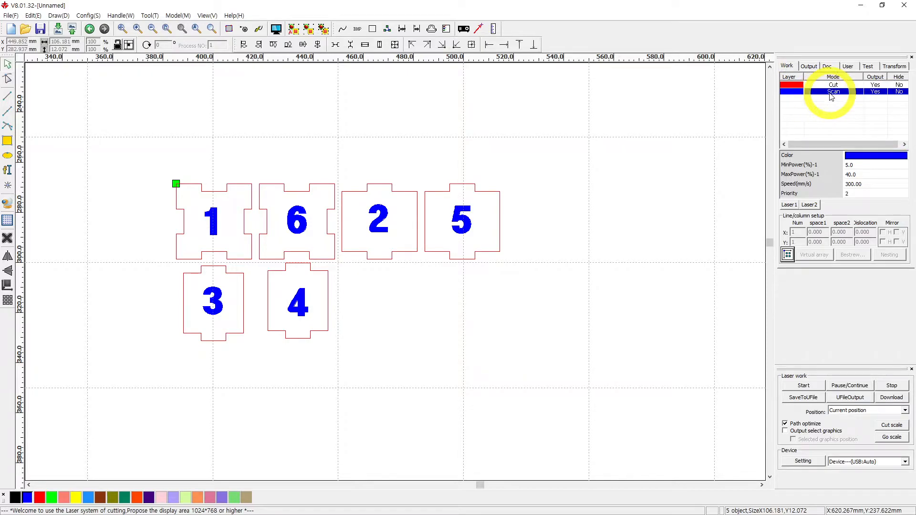
pyautogui.doubleClick(830, 93)
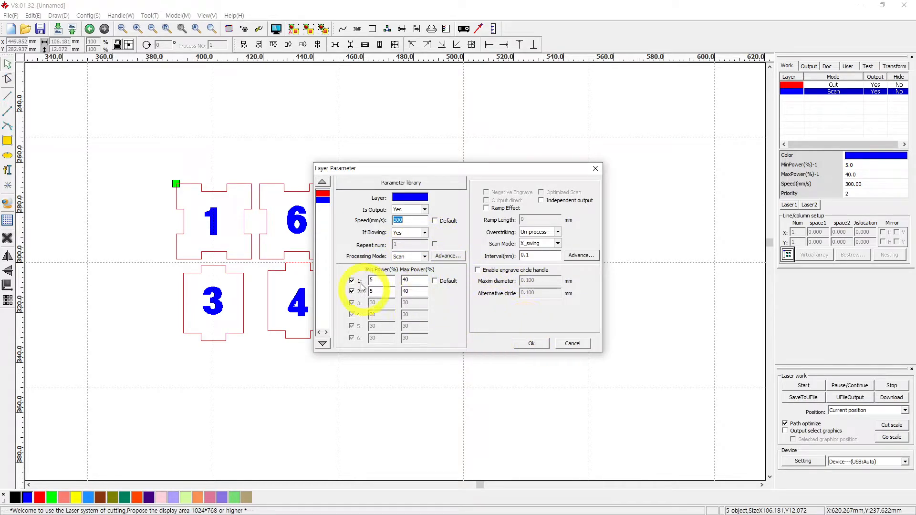
pyautogui.click(537, 345)
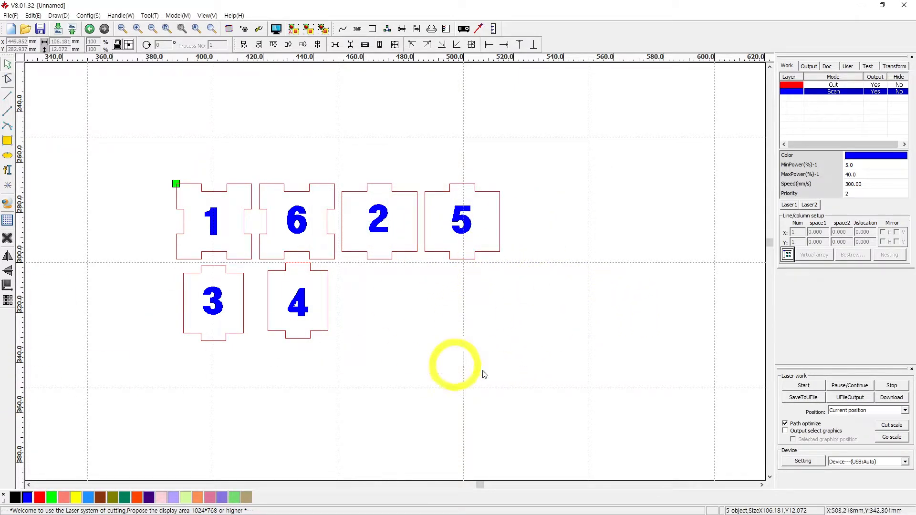
# Try to download the numbered panel job to the laser cutter
pyautogui.click(891, 402)
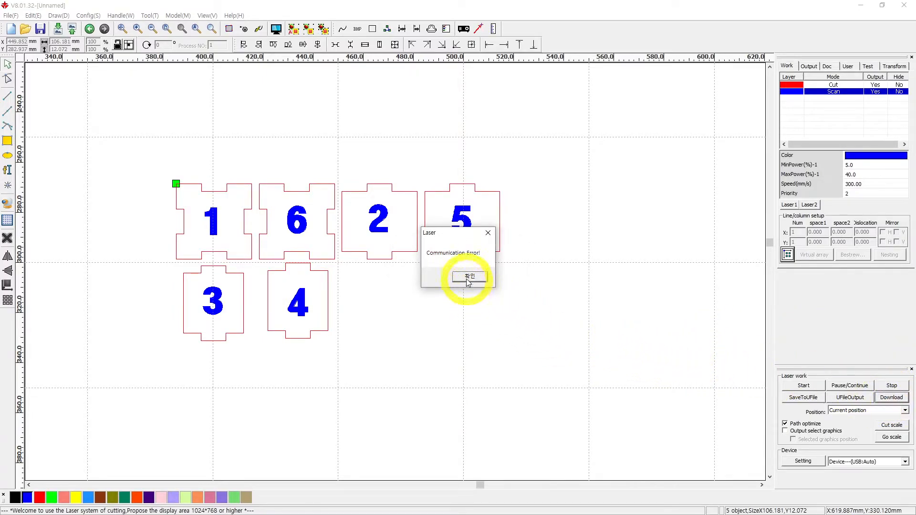
pyautogui.click(487, 233)
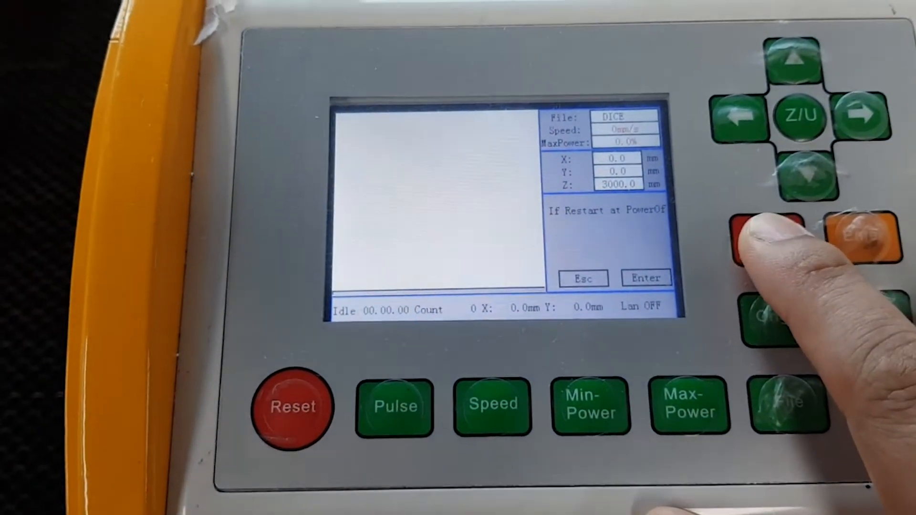
pyautogui.click(778, 224)
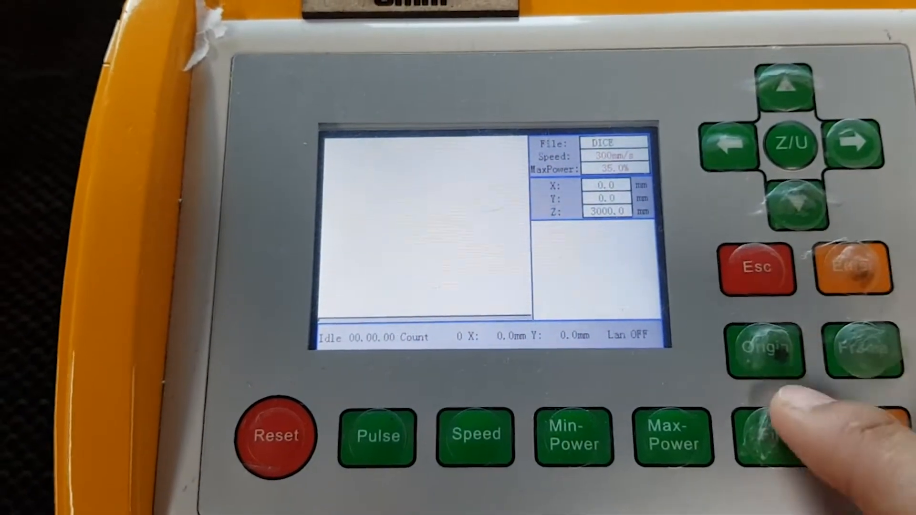